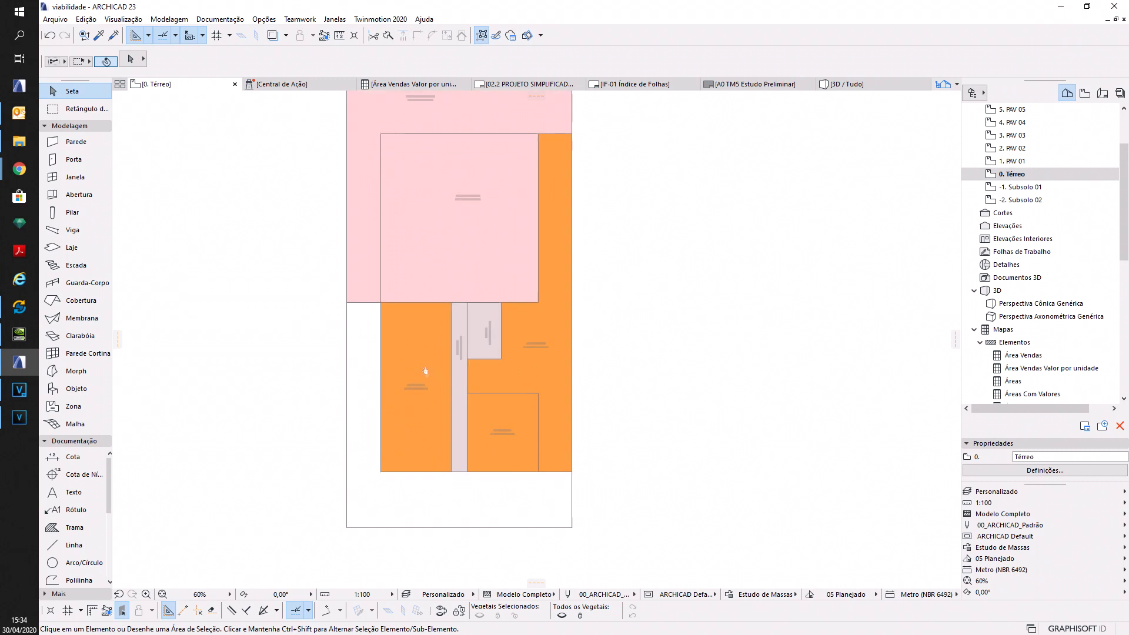
- Select the Garagem Coberta zone together with the Lazer Externo zone on the Térreo floor plan
{"action": "left_click", "coordinate": [439, 206]}
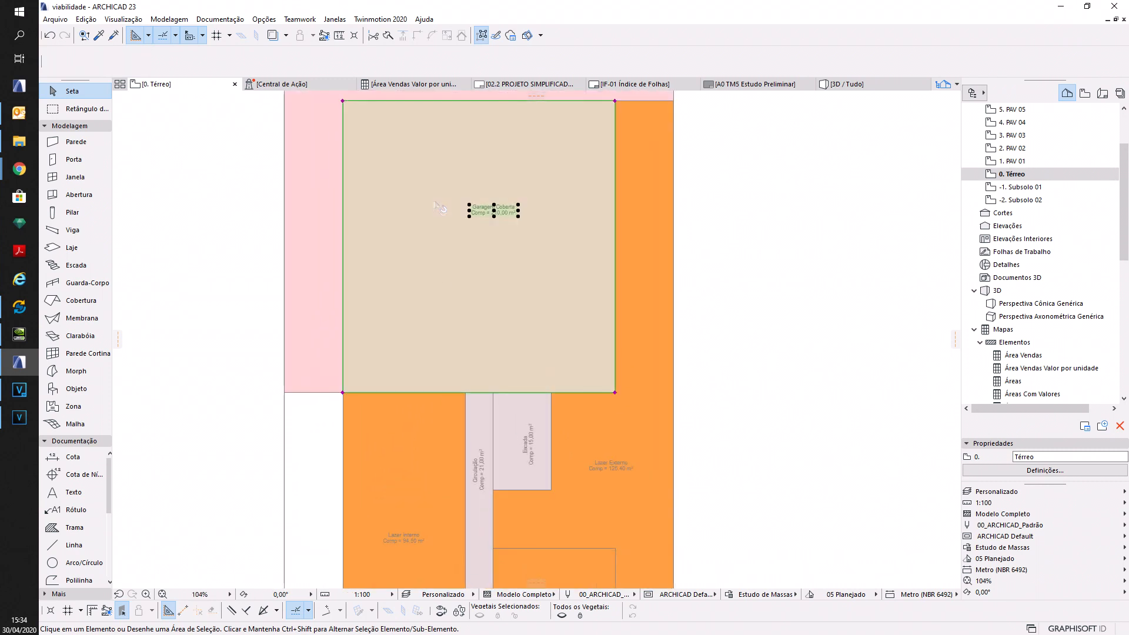
{"action": "left_click", "coordinate": [600, 462], "text": "shift"}
{"action": "scroll", "coordinate": [738, 468], "scroll_direction": "down", "scroll_amount": 4}
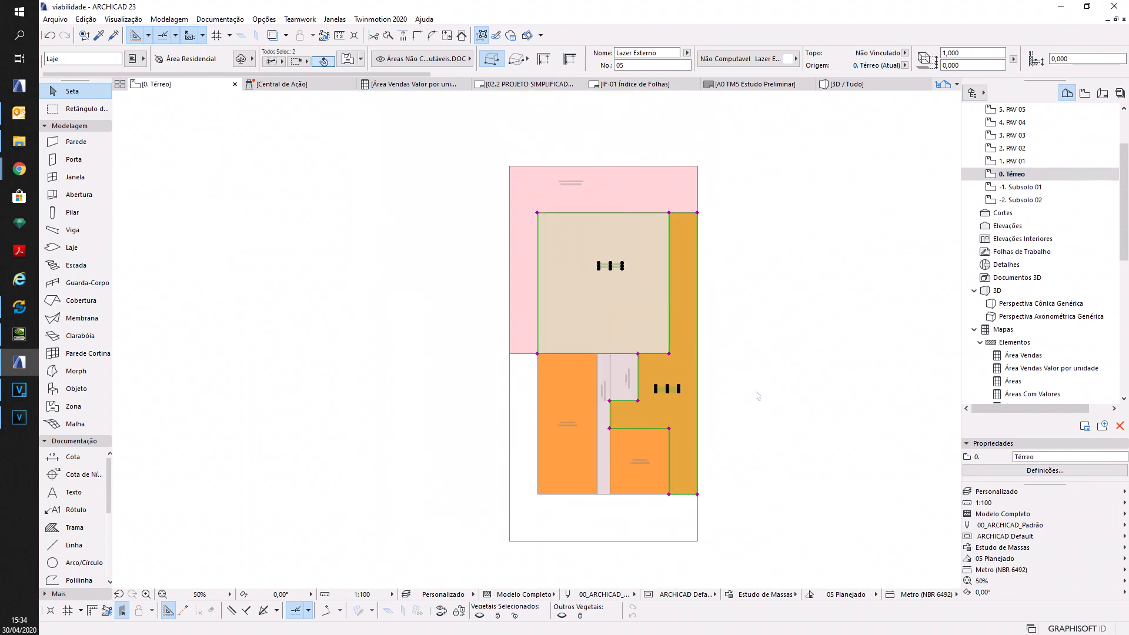
- Show the whole building in 3D perspective and inspect its massing from the opposite side
{"action": "key", "text": "F3"}
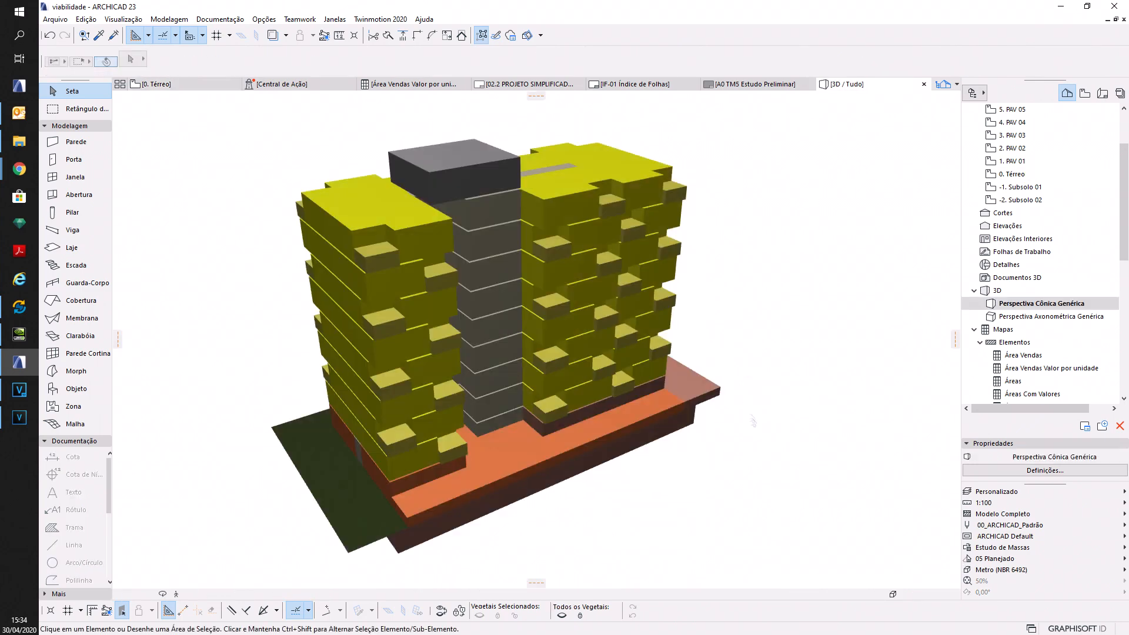
{"action": "middle_click_drag", "start_coordinate": [561, 484], "coordinate": [893, 453], "text": "shift"}
{"action": "middle_click_drag", "start_coordinate": [279, 437], "coordinate": [527, 406], "text": "shift"}
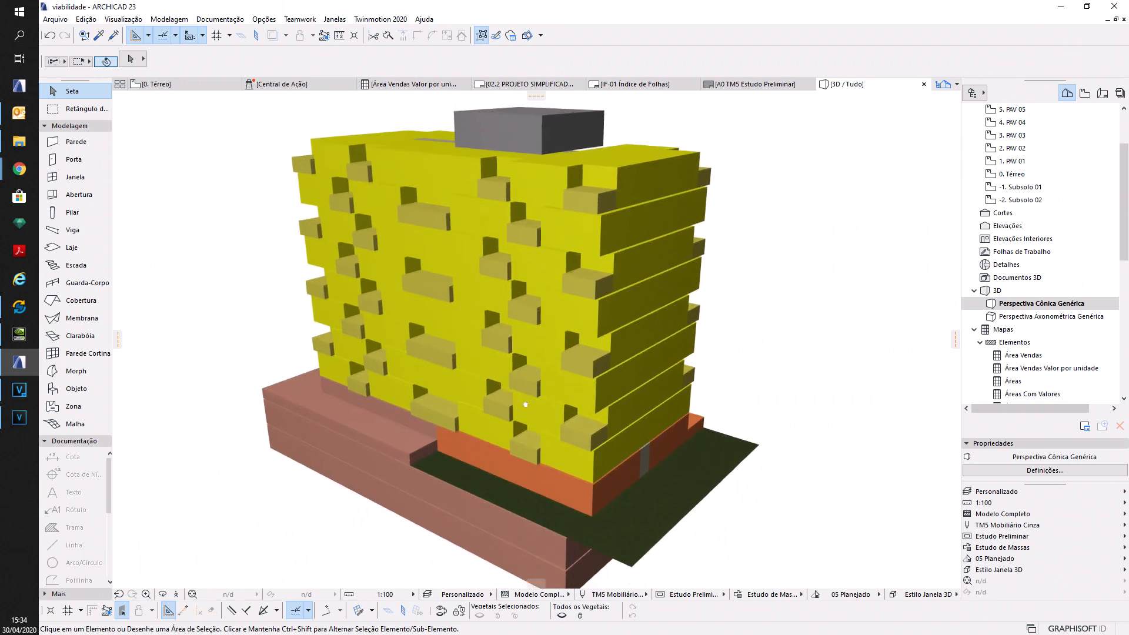
- Review the Área Vendas Valor por unidade and Áreas Com Valores schedules
{"action": "double_click", "coordinate": [1090, 374]}
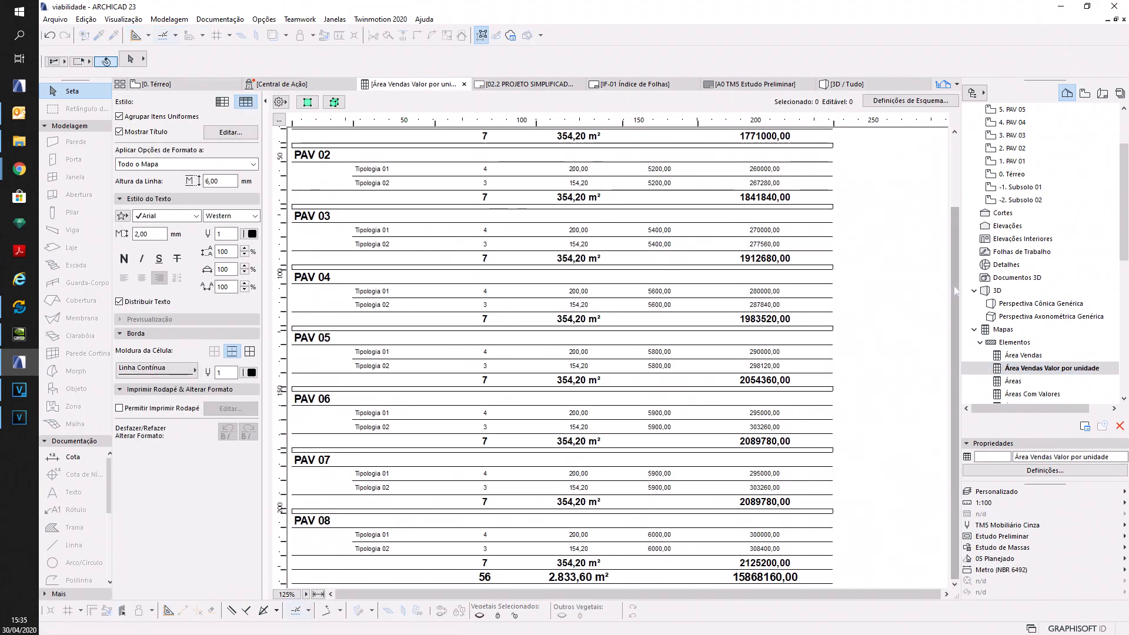
{"action": "left_click_drag", "start_coordinate": [956, 203], "coordinate": [956, 261]}
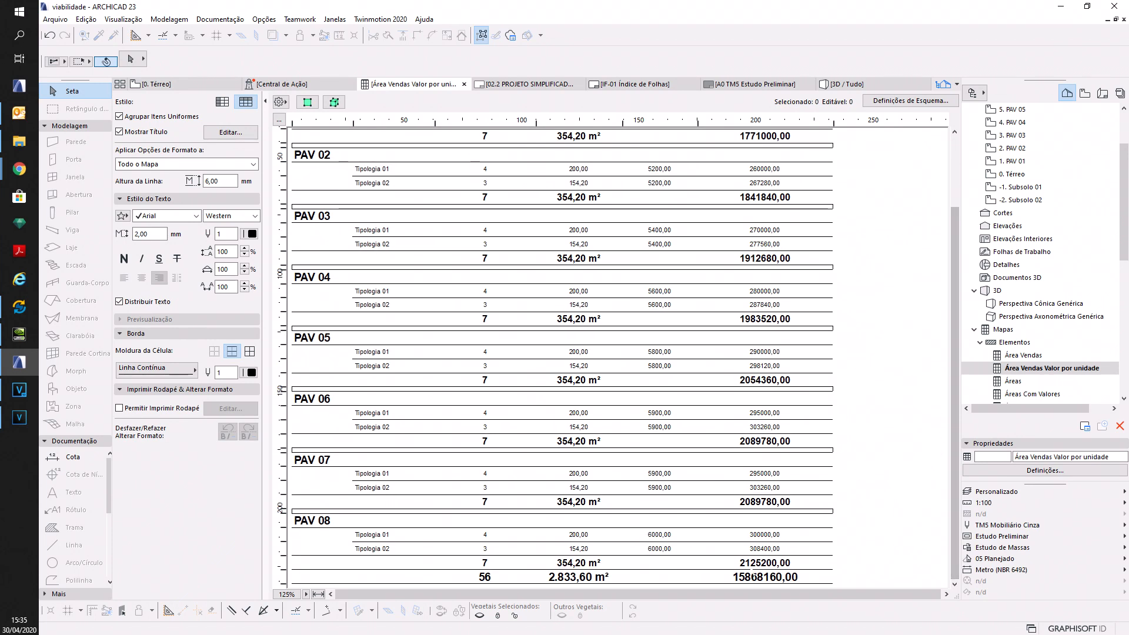
{"action": "scroll", "coordinate": [1063, 385], "scroll_direction": "down", "scroll_amount": 1}
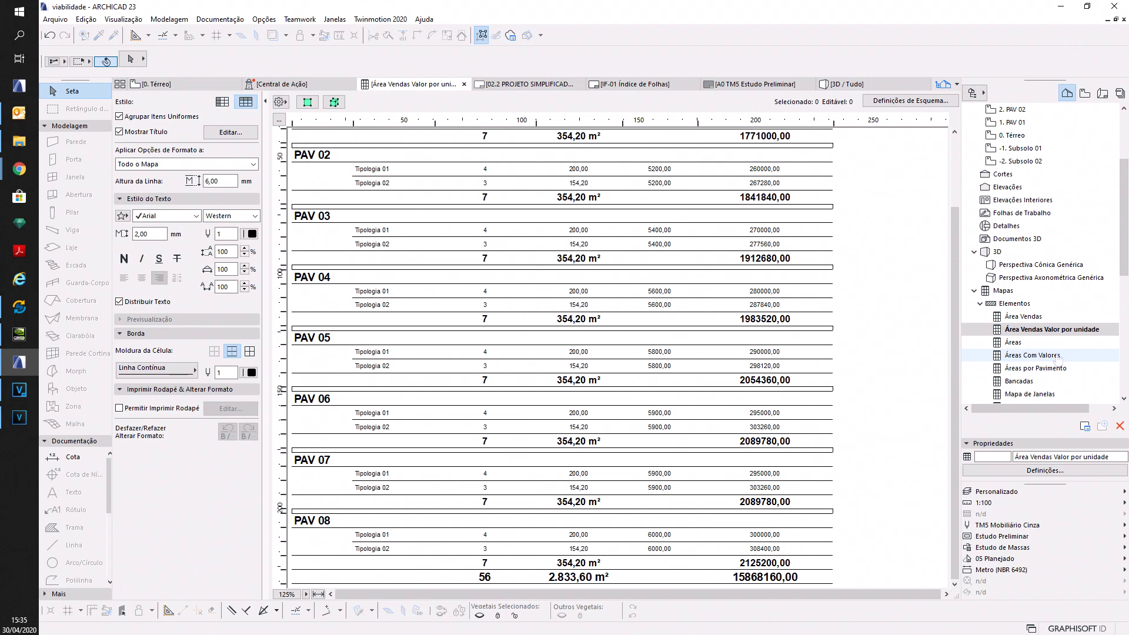
{"action": "double_click", "coordinate": [1033, 355]}
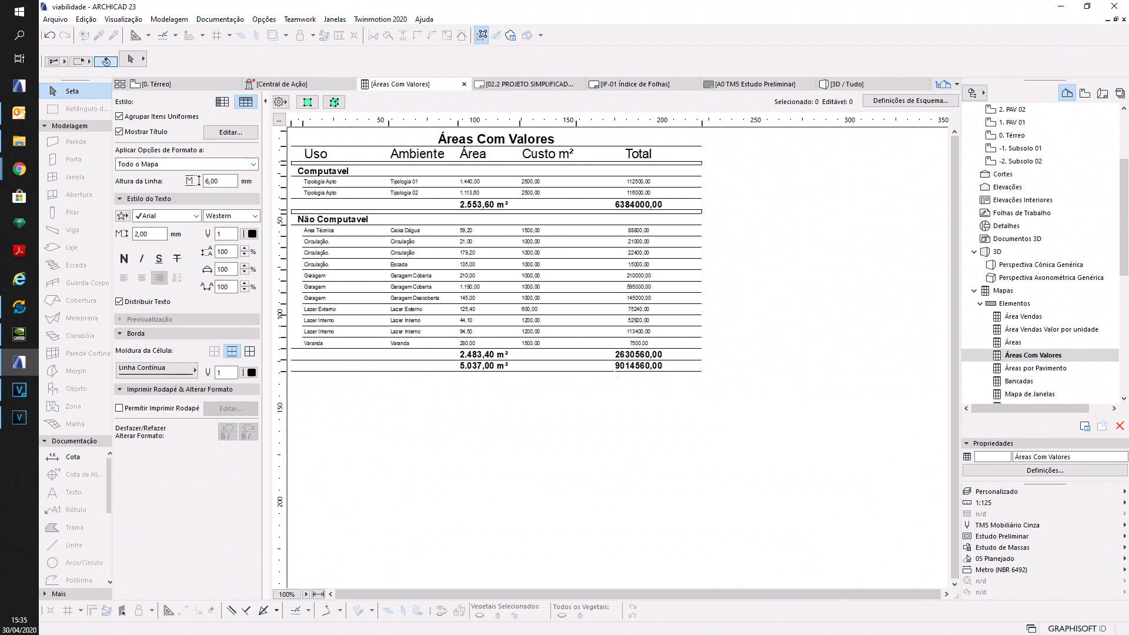
{"action": "double_click", "coordinate": [1051, 330]}
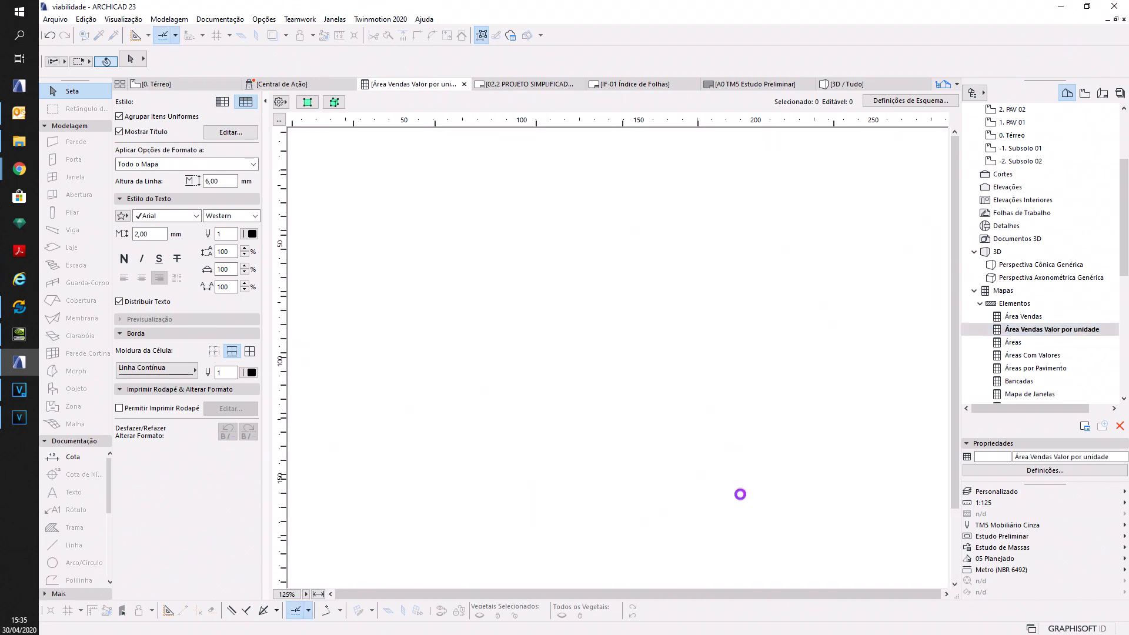
{"action": "scroll", "coordinate": [741, 500], "scroll_direction": "down", "scroll_amount": 3}
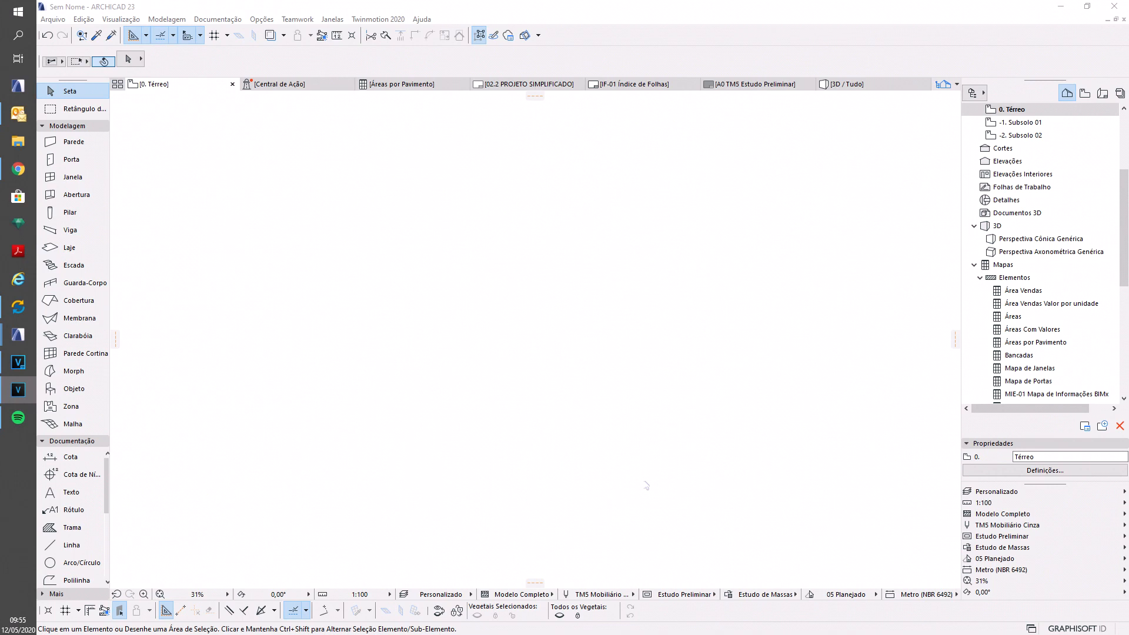
- Open the zone categories settings and look through the list of existing categories
{"action": "left_click", "coordinate": [261, 19]}
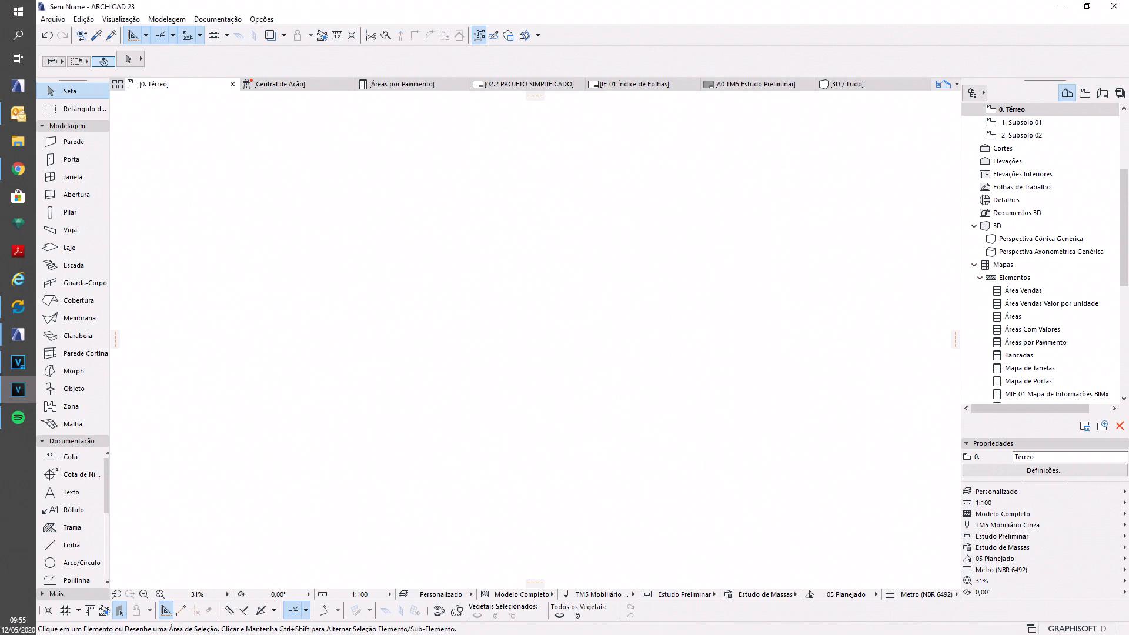
{"action": "left_click", "coordinate": [262, 19]}
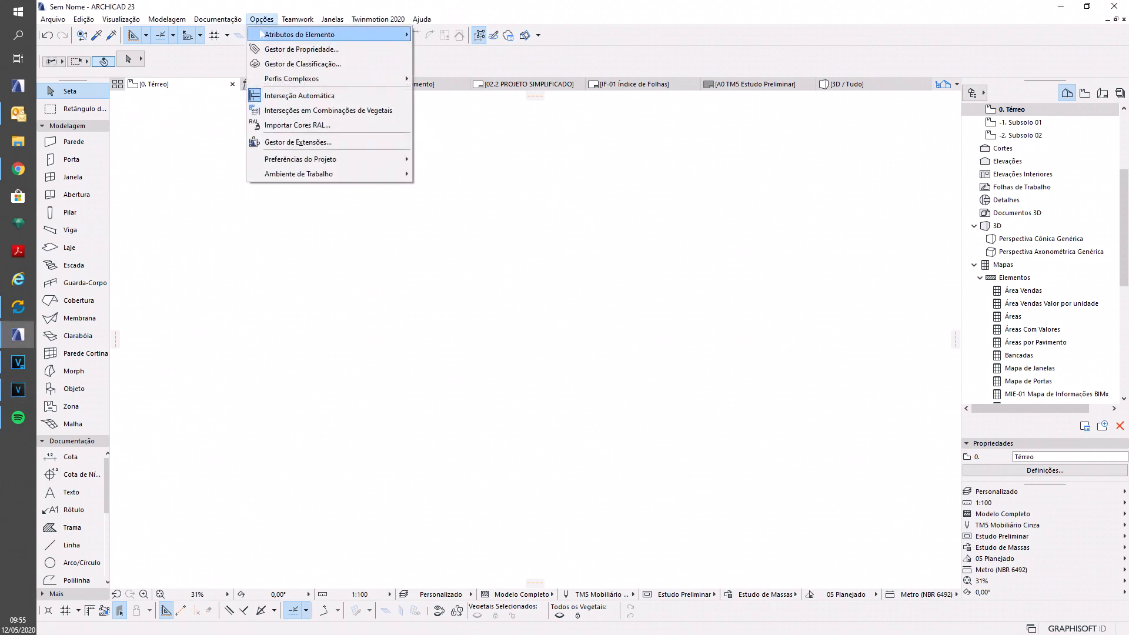
{"action": "mouse_move", "coordinate": [329, 34]}
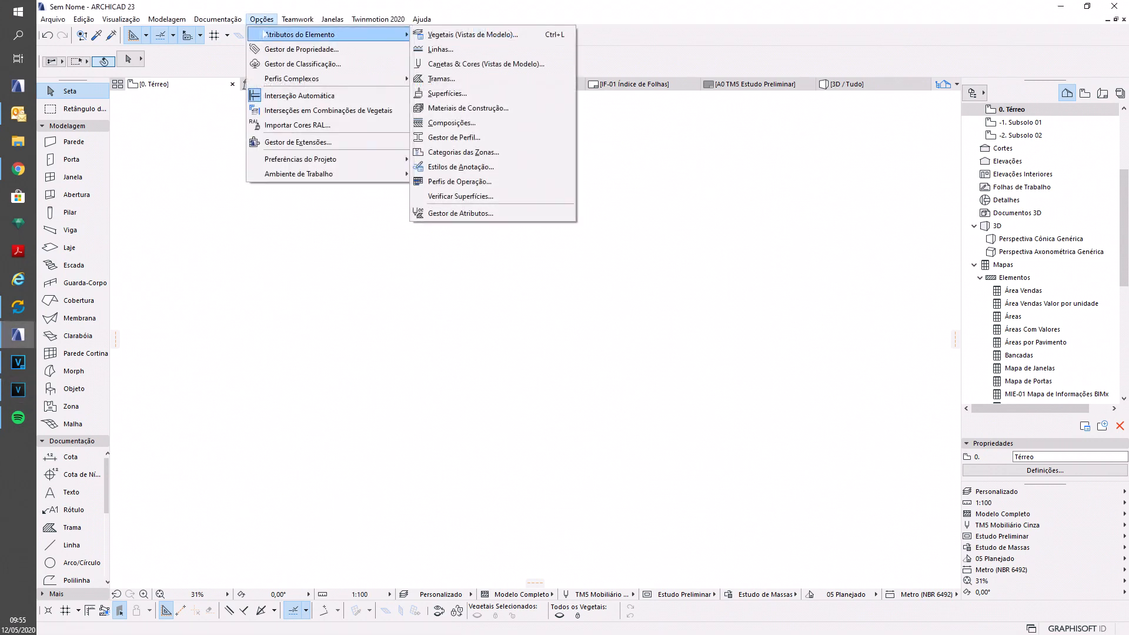
{"action": "left_click", "coordinate": [507, 155]}
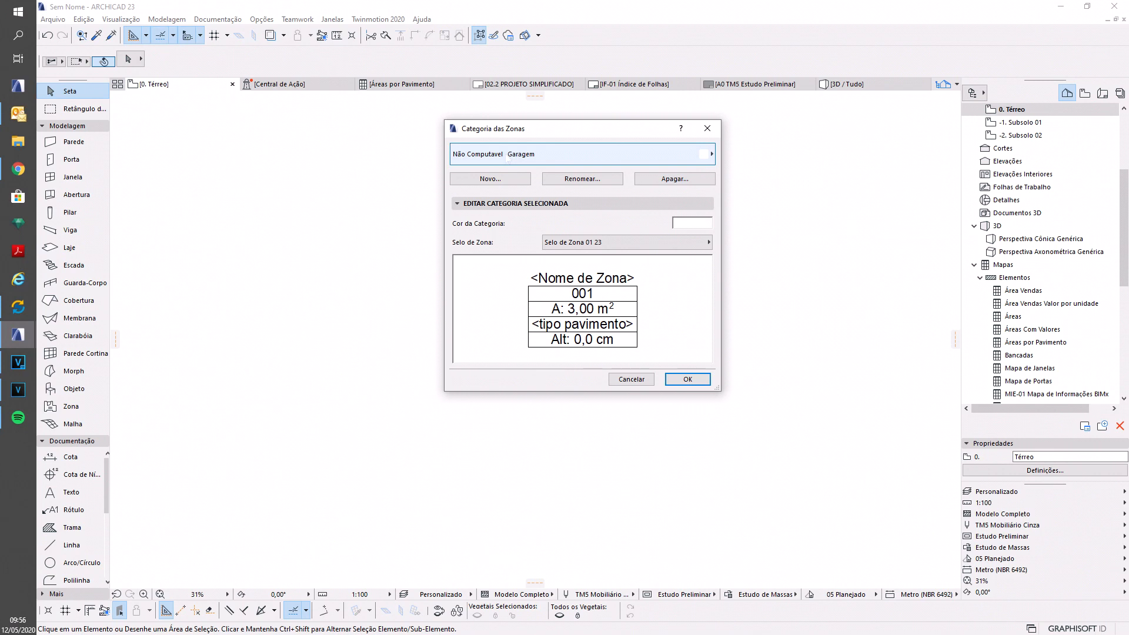
{"action": "left_click", "coordinate": [507, 159]}
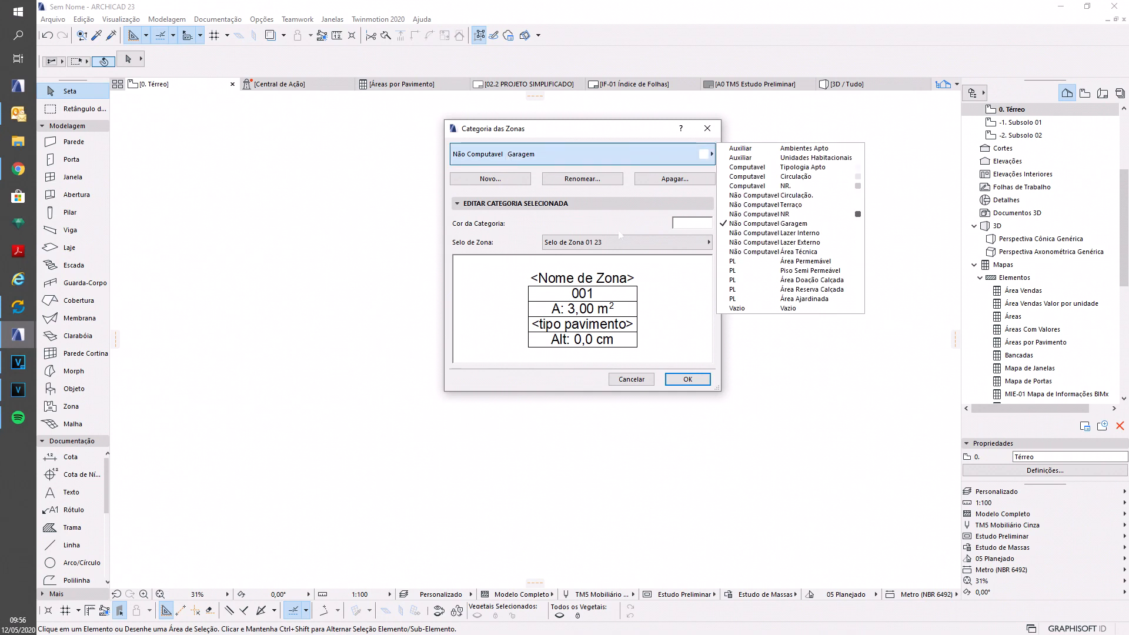
{"action": "left_click", "coordinate": [507, 161]}
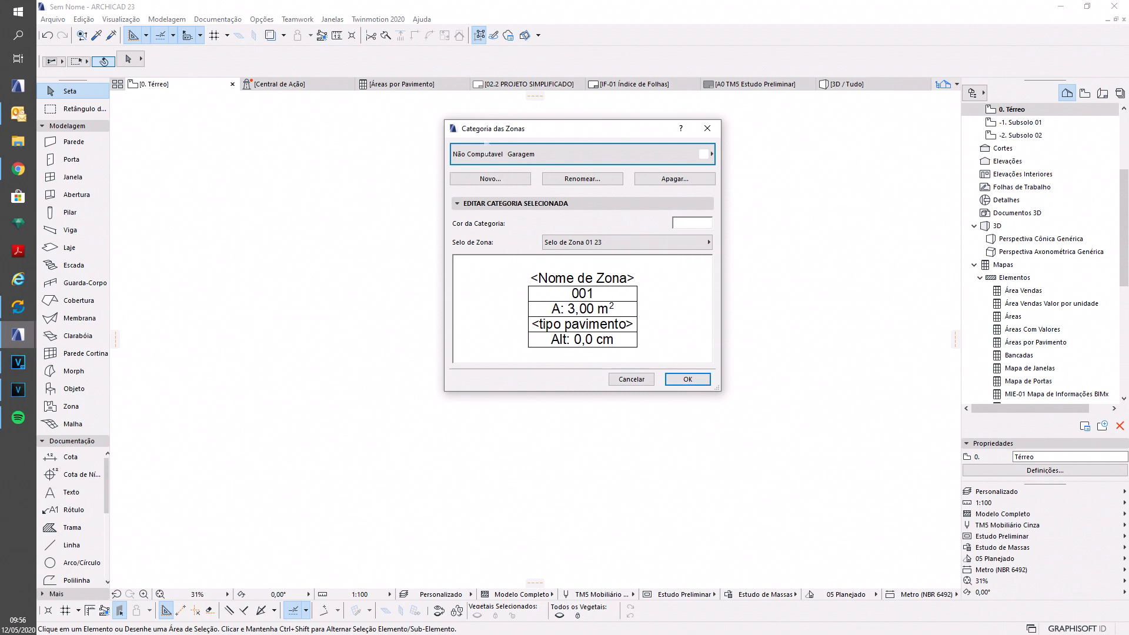
{"action": "left_click", "coordinate": [506, 179]}
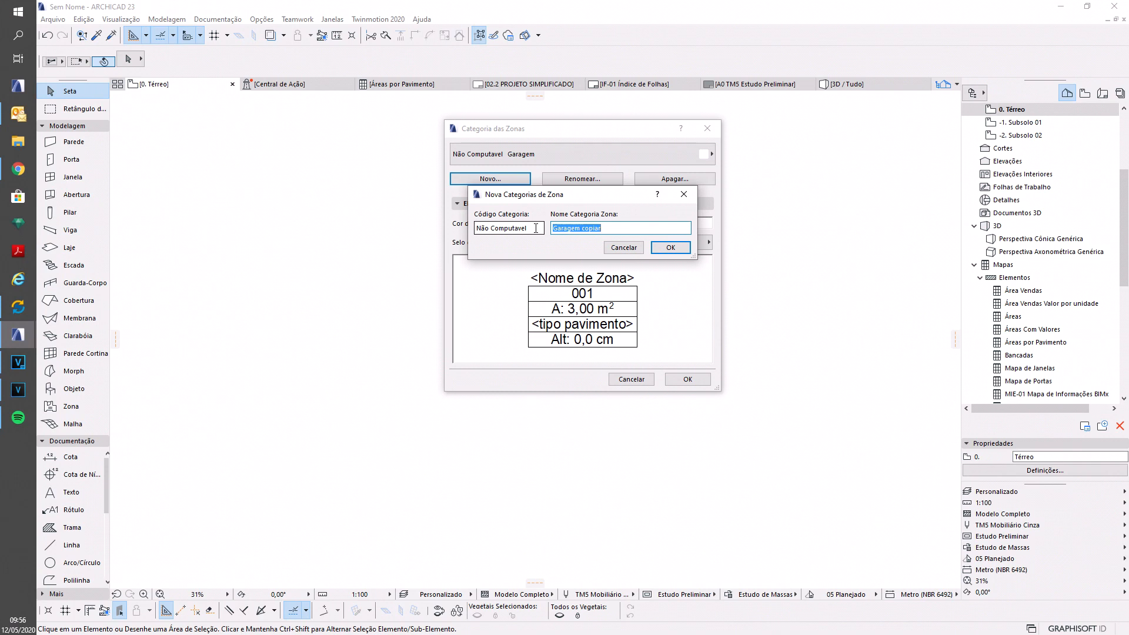
{"action": "left_click", "coordinate": [536, 228]}
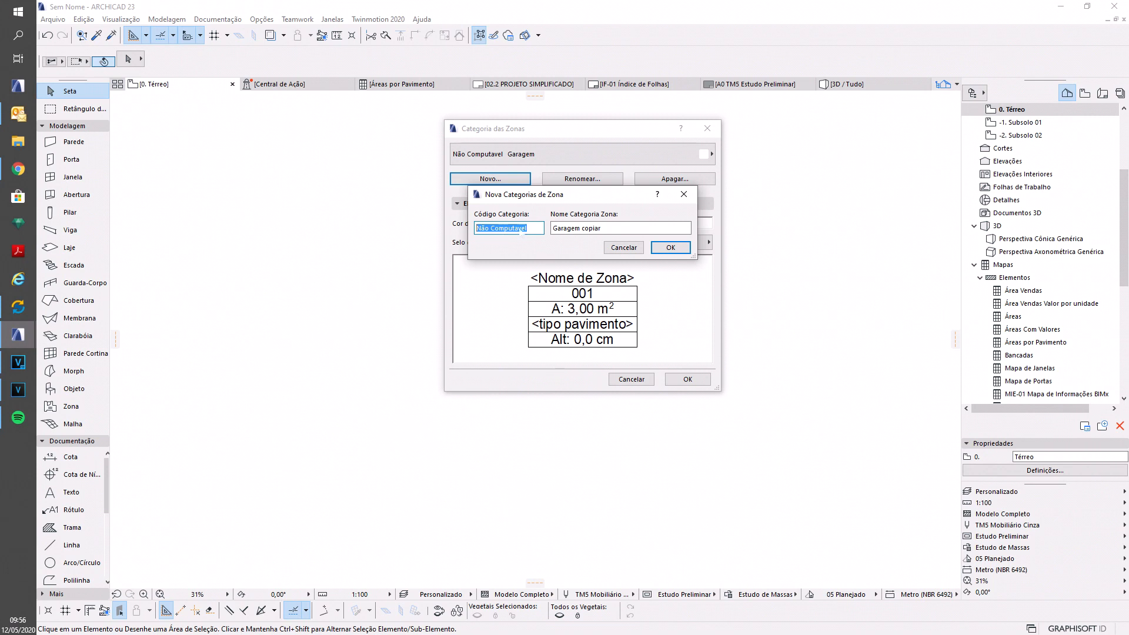
{"action": "left_click", "coordinate": [623, 247]}
- Create a zone category named Garagem 2 with the code Não Computavel, based on the Garagem category
{"action": "left_click", "coordinate": [675, 162]}
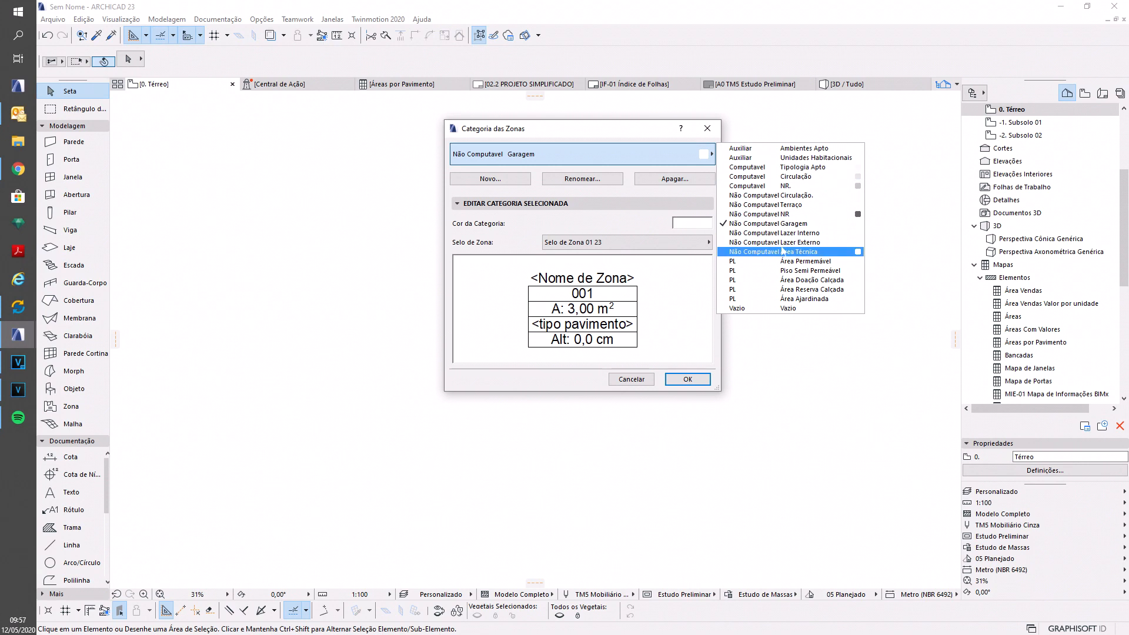
{"action": "left_click", "coordinate": [607, 220]}
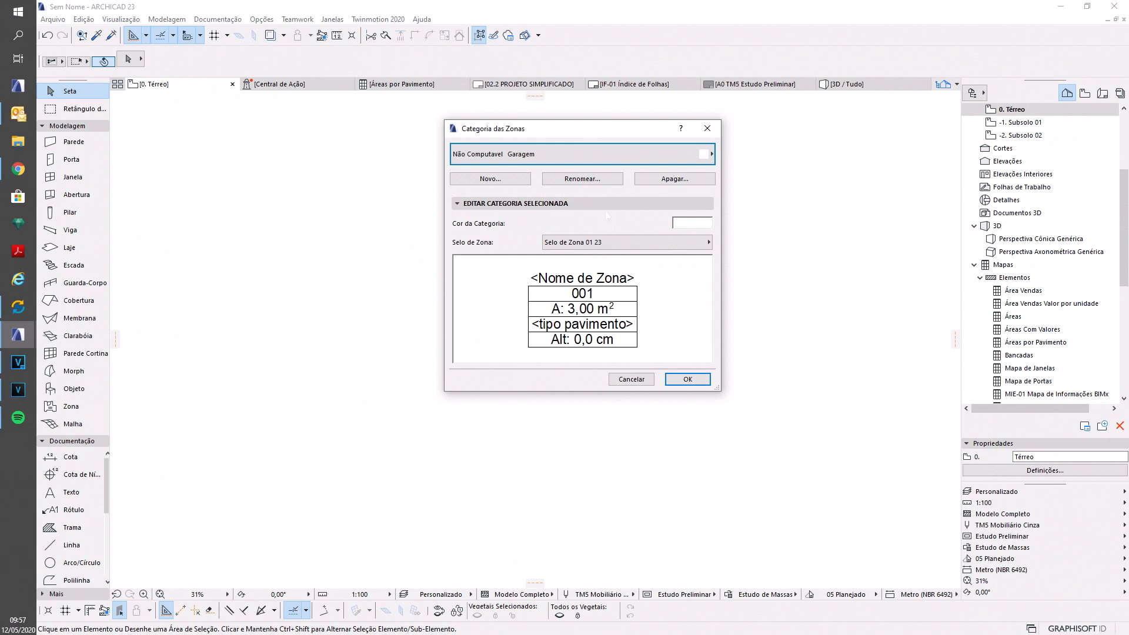
{"action": "left_click", "coordinate": [487, 178]}
{"action": "key", "text": "shift+Tab"}
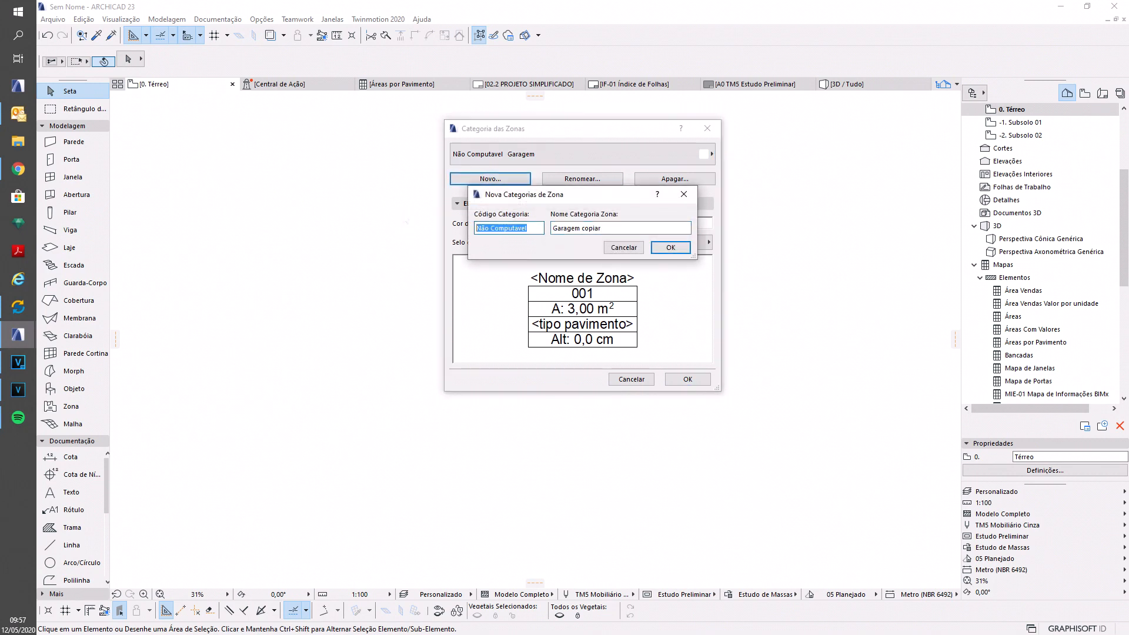
{"action": "double_click", "coordinate": [583, 229]}
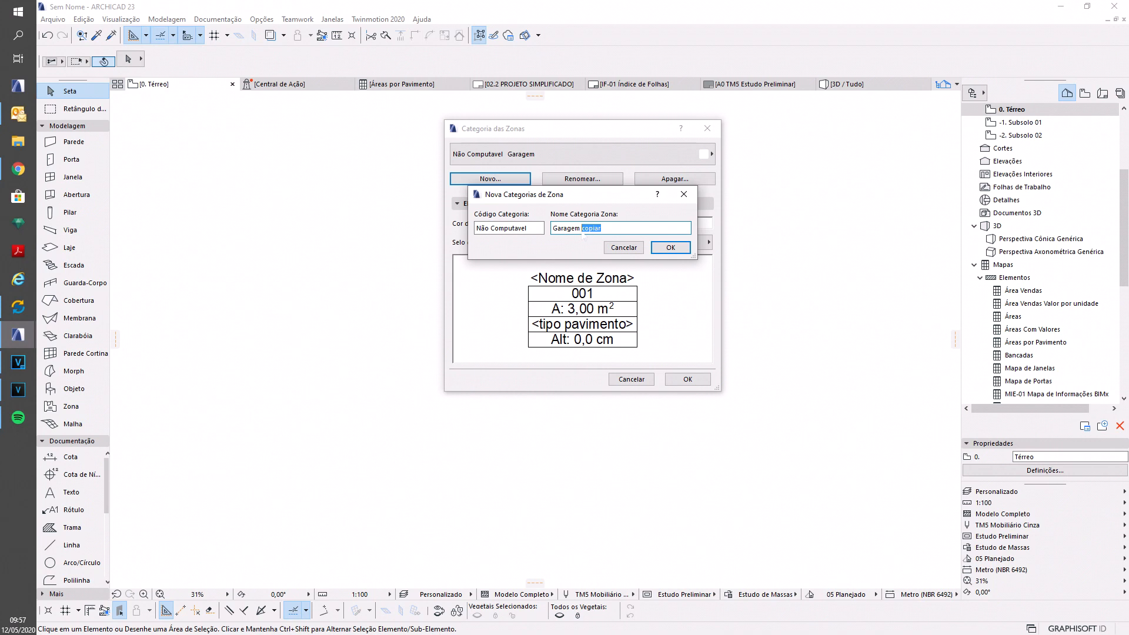
{"action": "type", "text": "2"}
{"action": "left_click", "coordinate": [672, 247]}
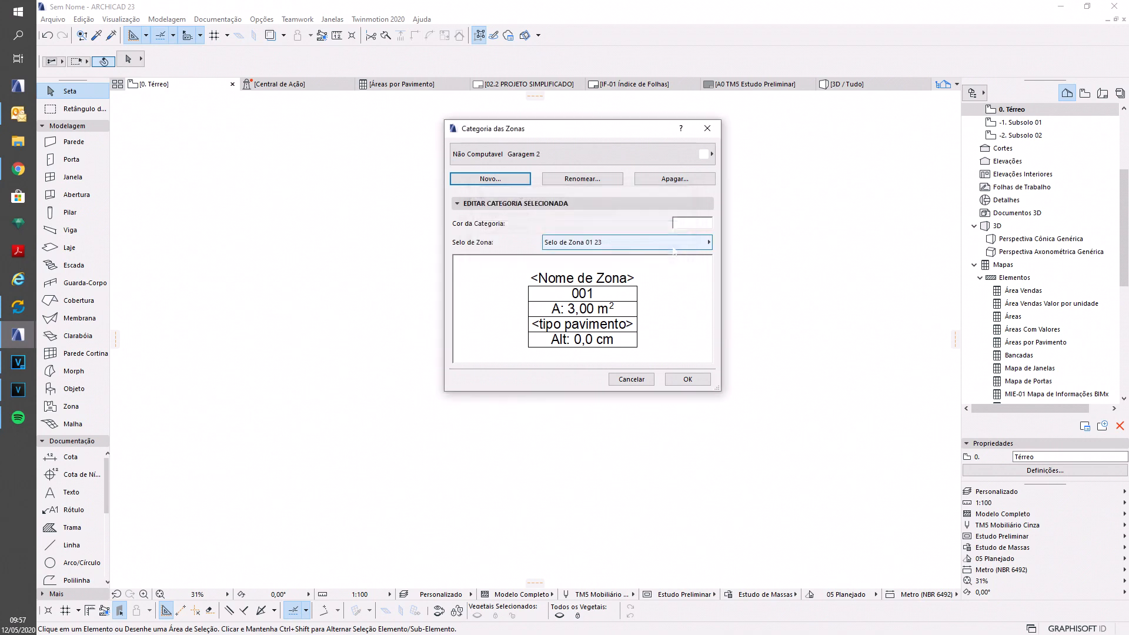
- Look through the available zone stamps for Garagem 2, keep Selo de Zona 01 23, and delete the Garagem 2 category
{"action": "left_click", "coordinate": [674, 242]}
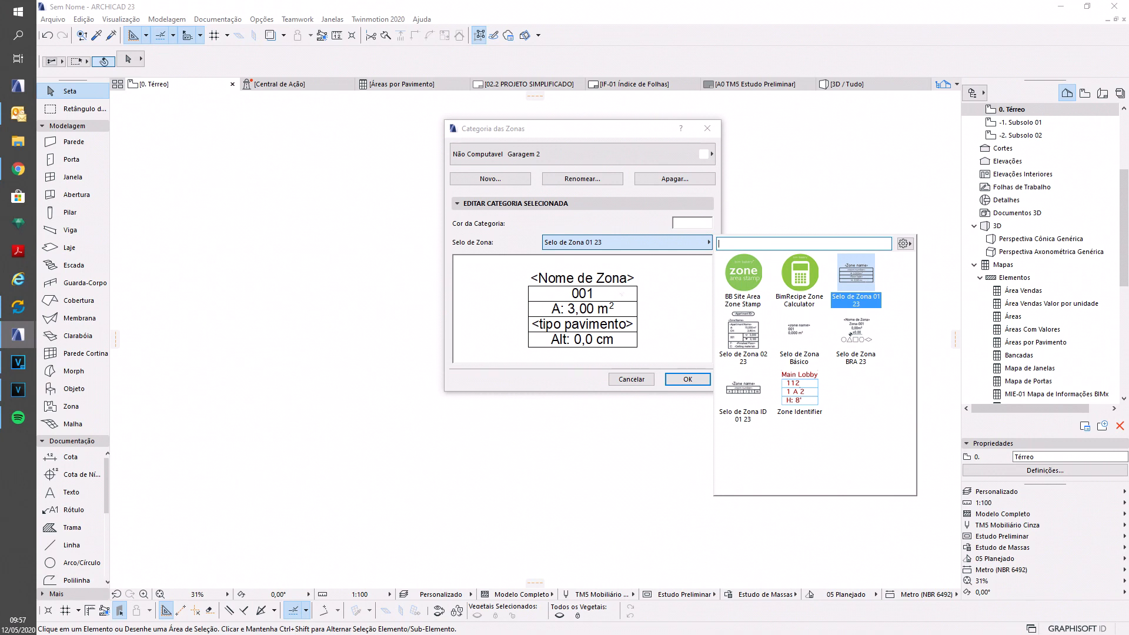
{"action": "left_click", "coordinate": [605, 318]}
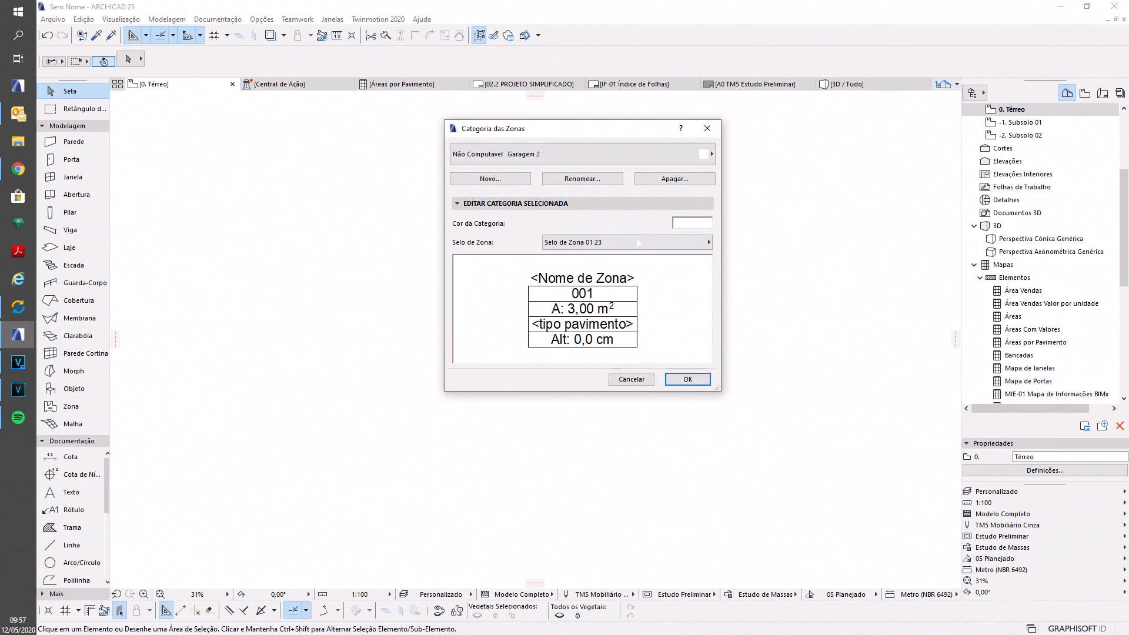
{"action": "left_click", "coordinate": [675, 179]}
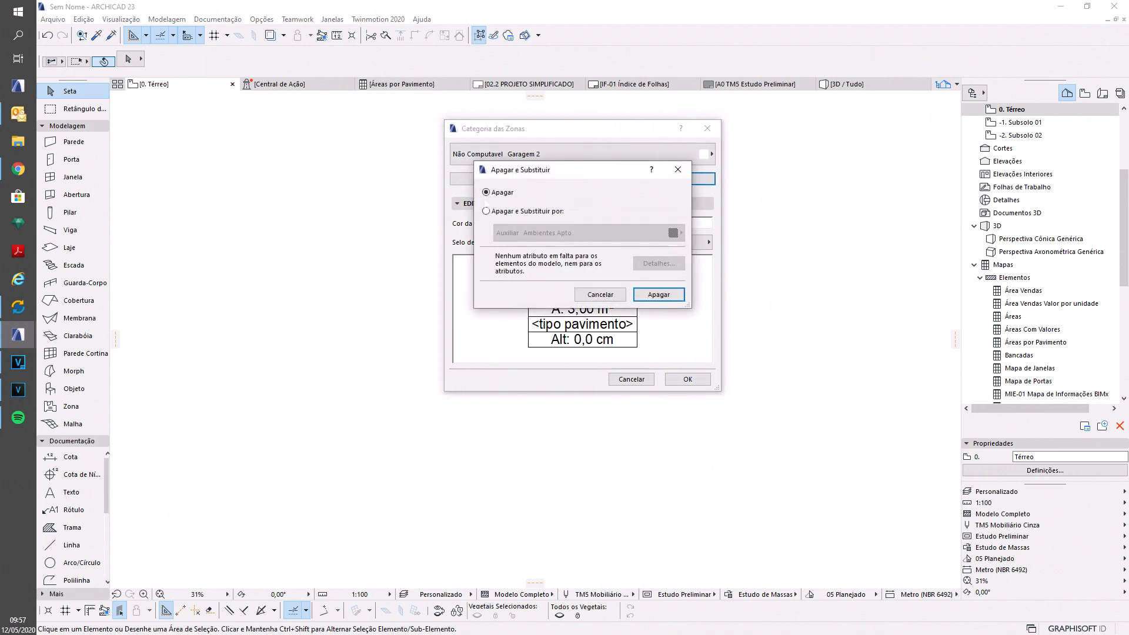
{"action": "left_click", "coordinate": [660, 295]}
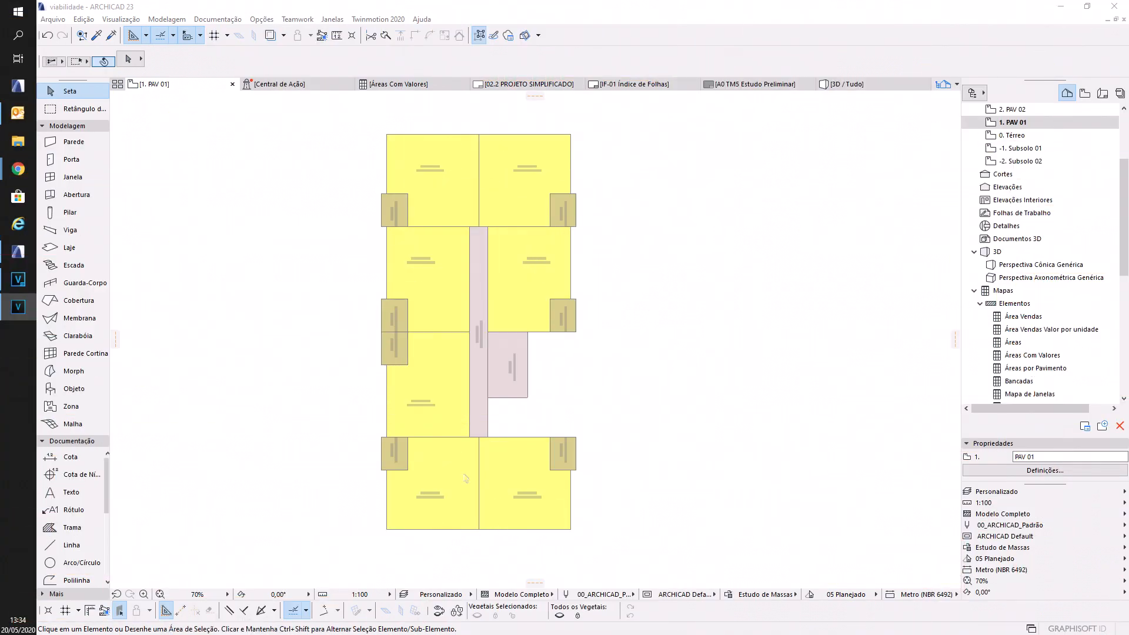
- Examine the zone layout of the PAV 01 floor plan and highlight the PAV 08 storey in the project map
{"action": "scroll", "coordinate": [465, 478], "scroll_direction": "up", "scroll_amount": 2}
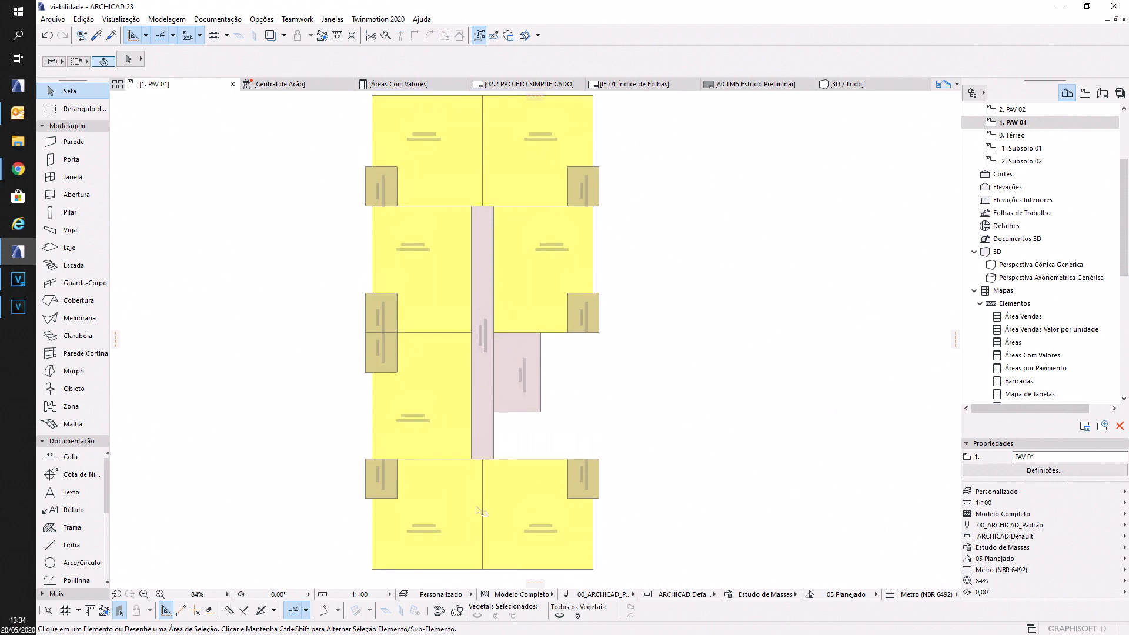
{"action": "scroll", "coordinate": [481, 512], "scroll_direction": "down", "scroll_amount": 2}
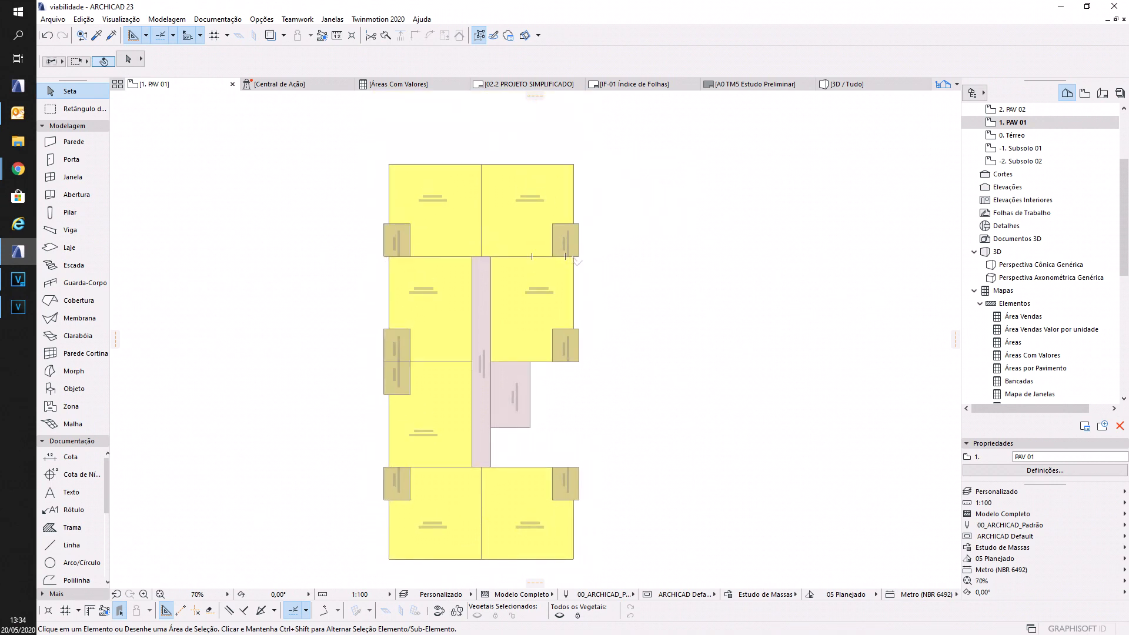
{"action": "middle_click_drag", "start_coordinate": [634, 399], "coordinate": [640, 378]}
{"action": "scroll", "coordinate": [1049, 252], "scroll_direction": "up", "scroll_amount": 3}
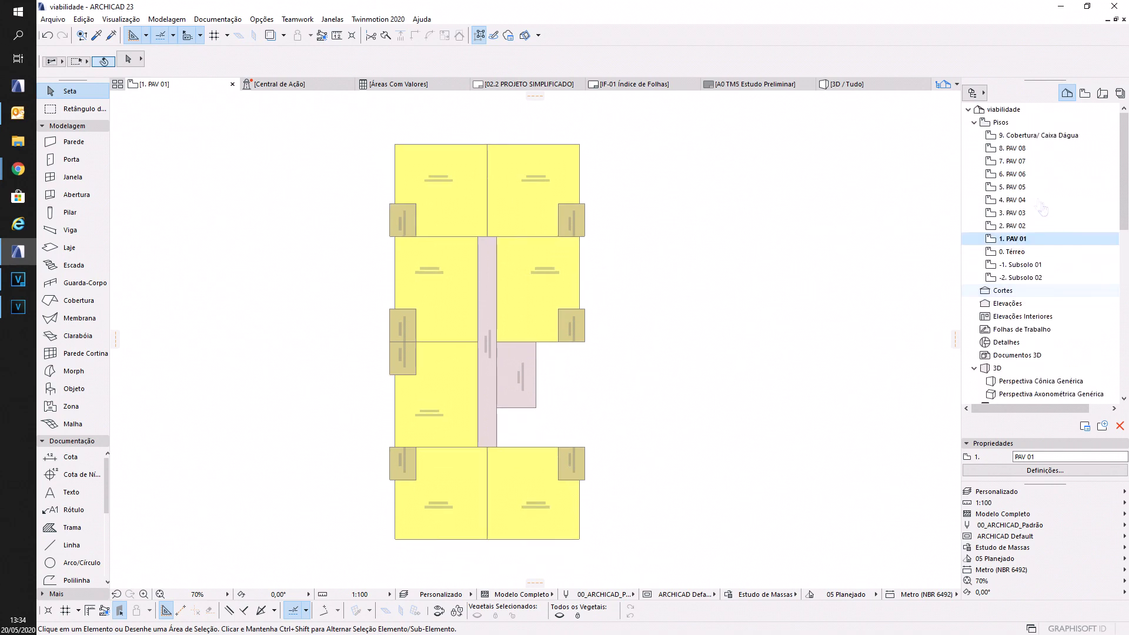
{"action": "left_click", "coordinate": [1012, 148]}
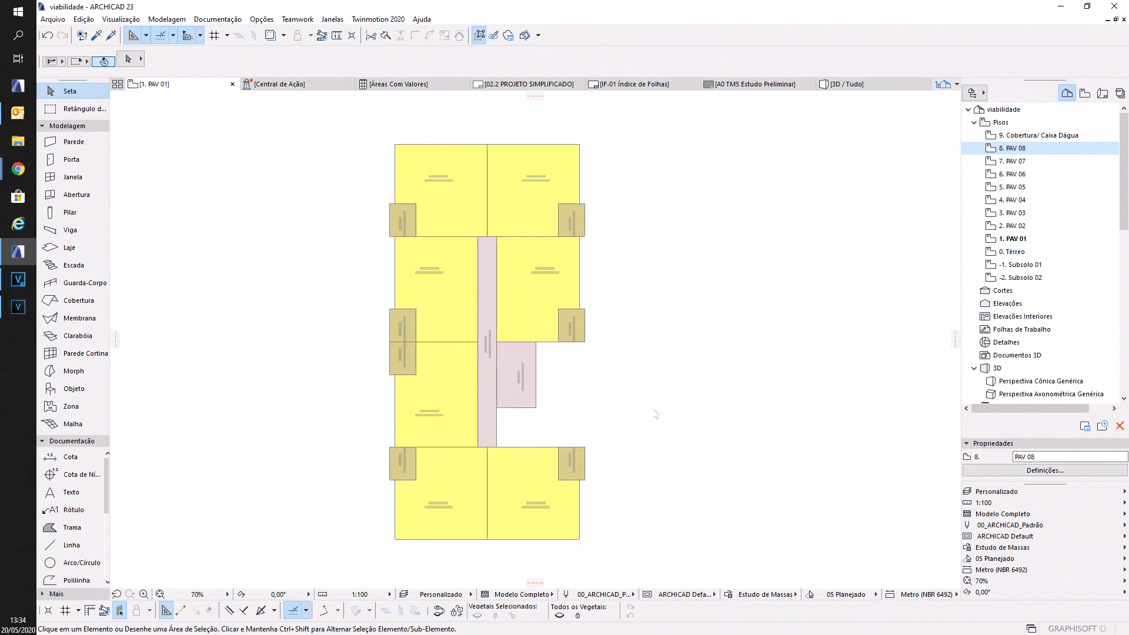
{"action": "middle_click", "coordinate": [521, 417]}
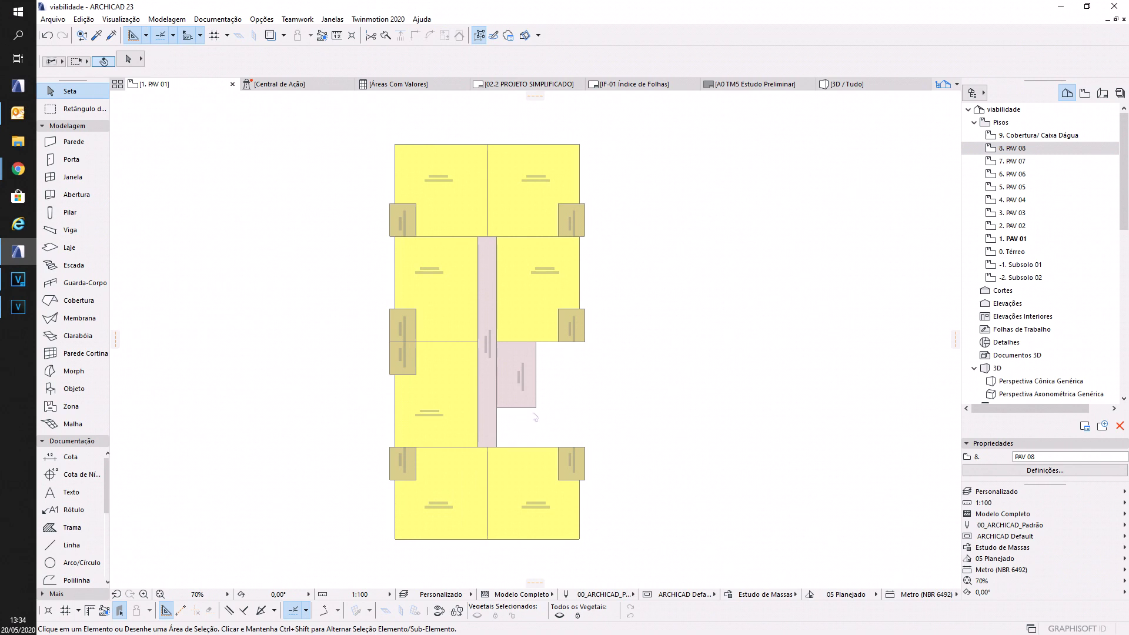
{"action": "scroll", "coordinate": [535, 418], "scroll_direction": "up", "scroll_amount": 3}
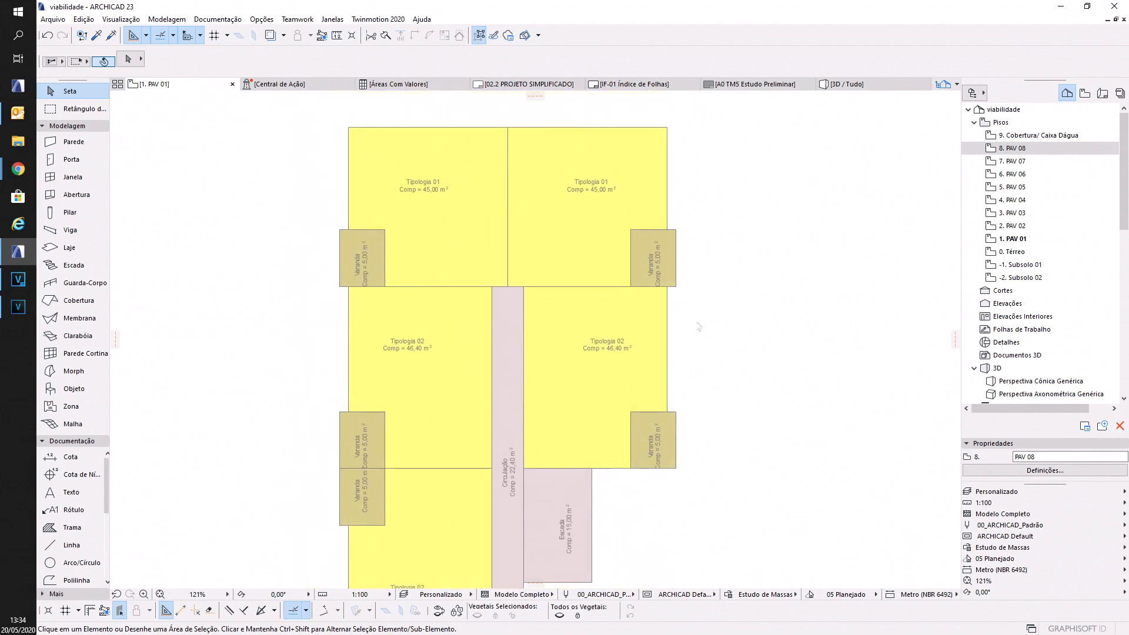
- Select the upper-left Tipologia 01 zone on PAV 01 and look over the neighbouring apartment, balcony and circulation zones
{"action": "left_click", "coordinate": [411, 199]}
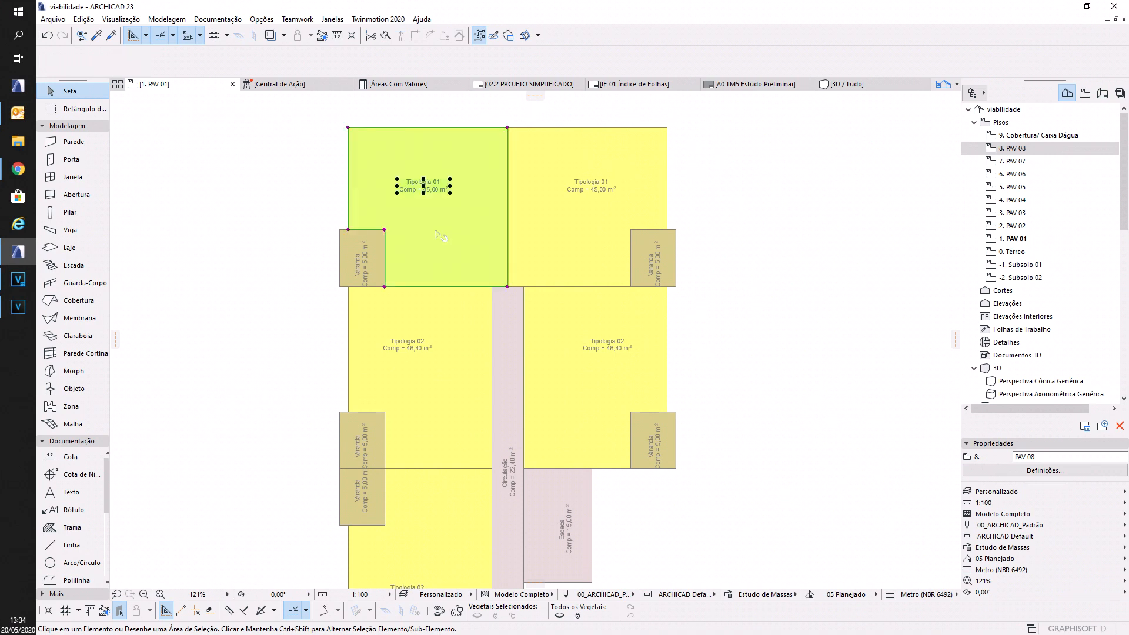
{"action": "left_click", "coordinate": [364, 247]}
{"action": "left_click", "coordinate": [464, 320]}
{"action": "left_click", "coordinate": [520, 331]}
{"action": "left_click", "coordinate": [588, 364]}
{"action": "left_click", "coordinate": [650, 440]}
{"action": "middle_click_drag", "start_coordinate": [718, 409], "coordinate": [727, 423]}
{"action": "left_click", "coordinate": [791, 444]}
{"action": "middle_click_drag", "start_coordinate": [792, 451], "coordinate": [797, 420]}
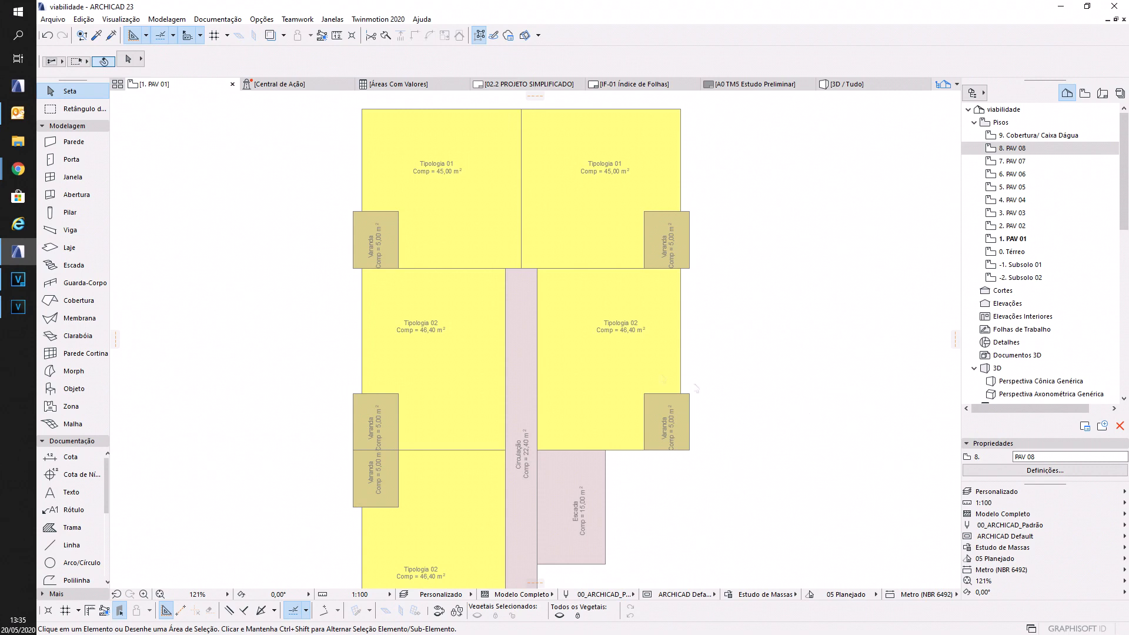
- Compare the upper-left Tipologia 01 zone with its adjoining Varanda zone on PAV 01, selecting each in turn, and clear the selection
{"action": "scroll", "coordinate": [696, 389], "scroll_direction": "up", "scroll_amount": 3}
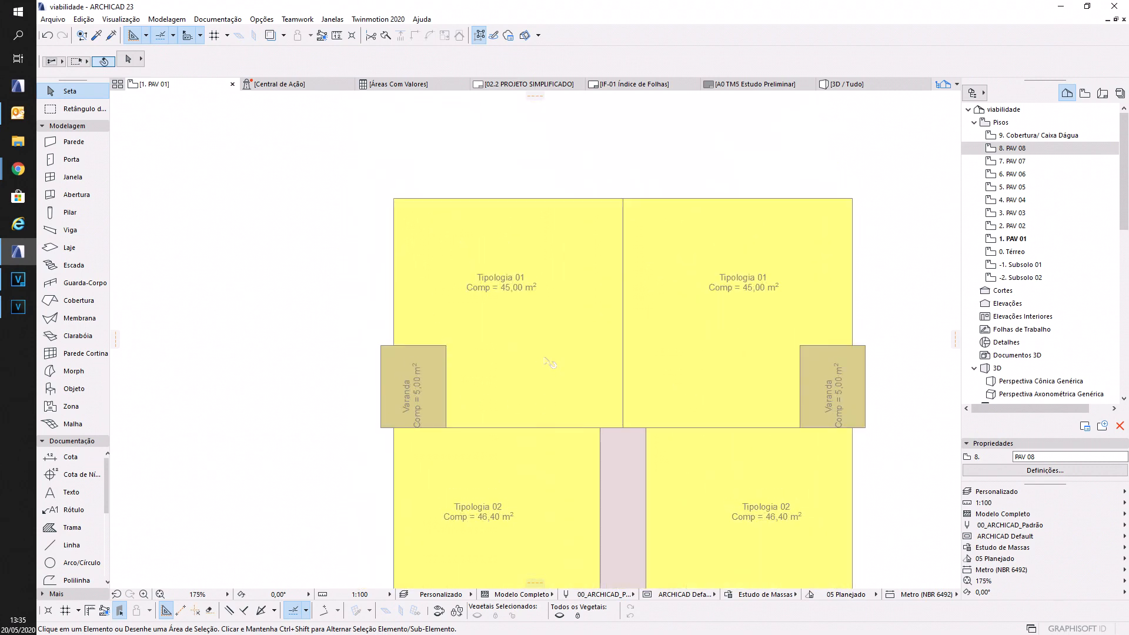
{"action": "left_click", "coordinate": [550, 363]}
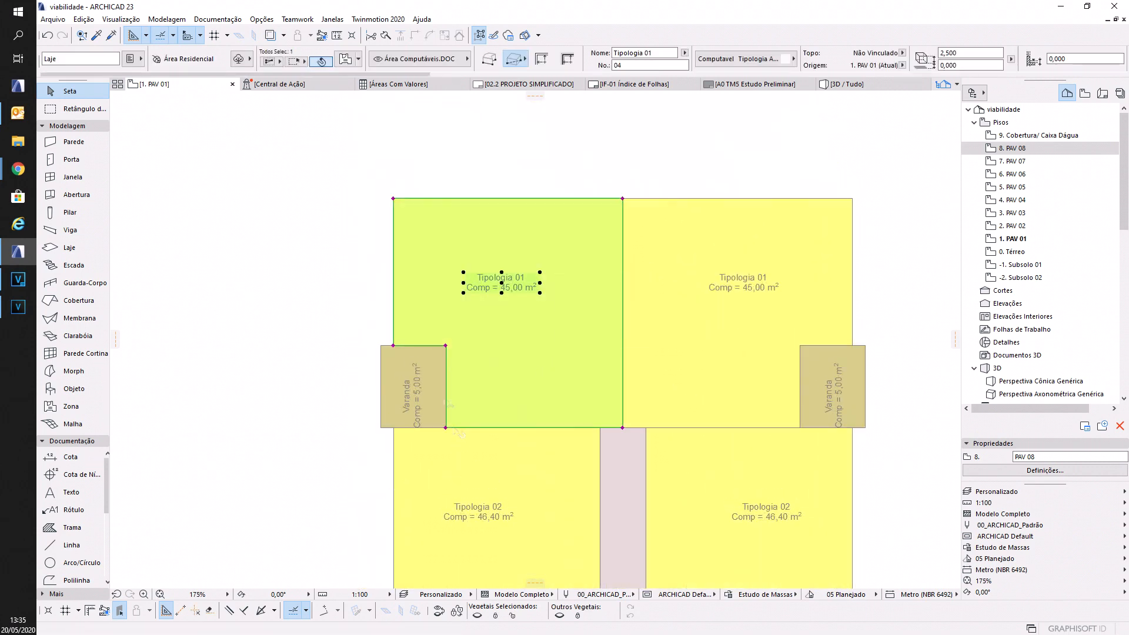
{"action": "left_click", "coordinate": [404, 356]}
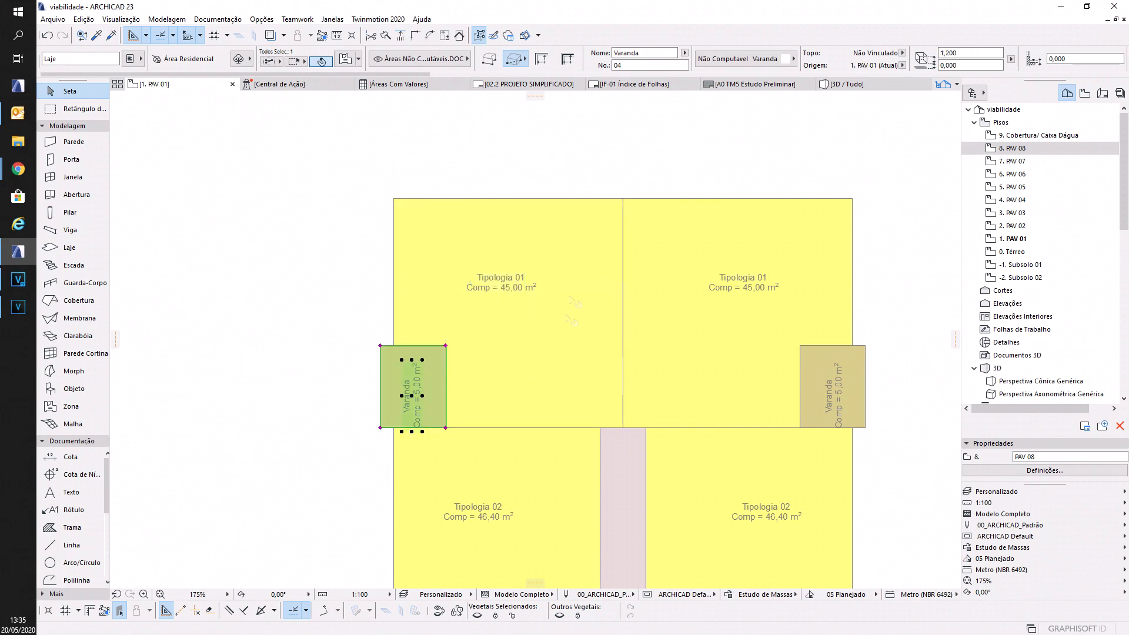
{"action": "middle_click_drag", "start_coordinate": [549, 319], "coordinate": [550, 321]}
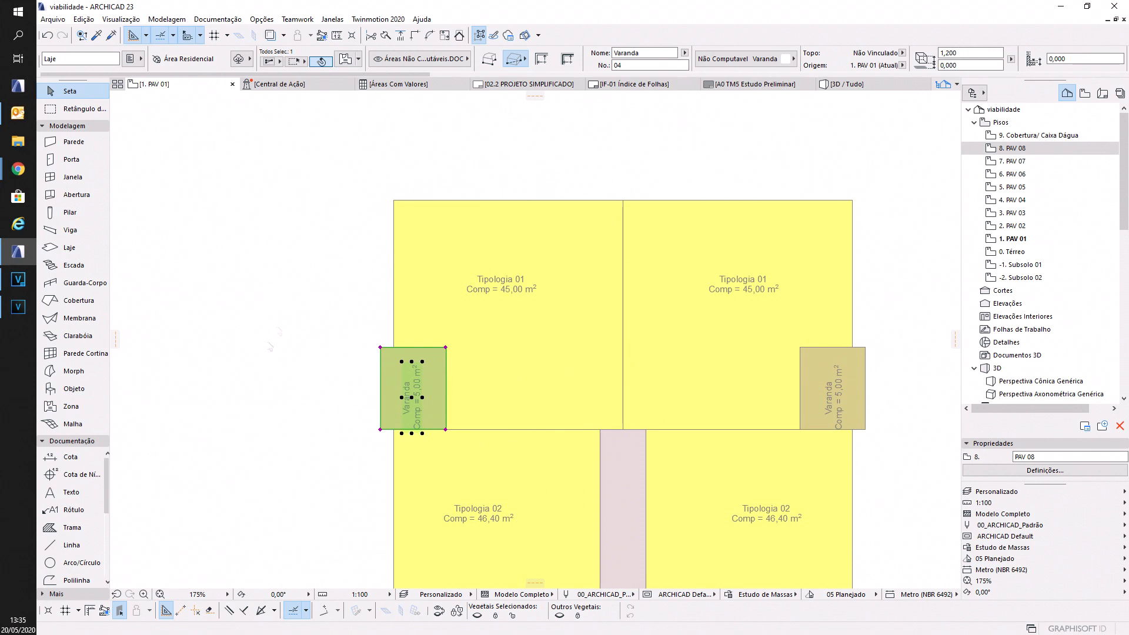
{"action": "left_click", "coordinate": [274, 345]}
{"action": "middle_click_drag", "start_coordinate": [284, 342], "coordinate": [282, 338]}
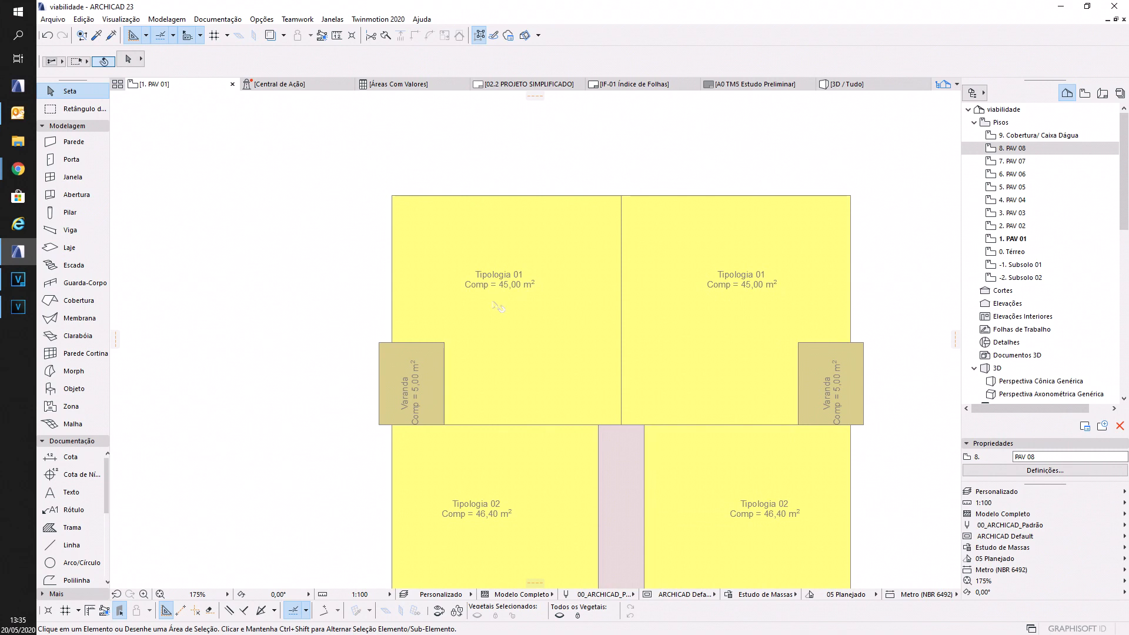
- Look through the zone categories available for the upper-left Tipologia 01 zone, leave its category as is, and deselect the zone
{"action": "middle_click_drag", "start_coordinate": [520, 344], "coordinate": [517, 344]}
{"action": "left_click", "coordinate": [516, 345]}
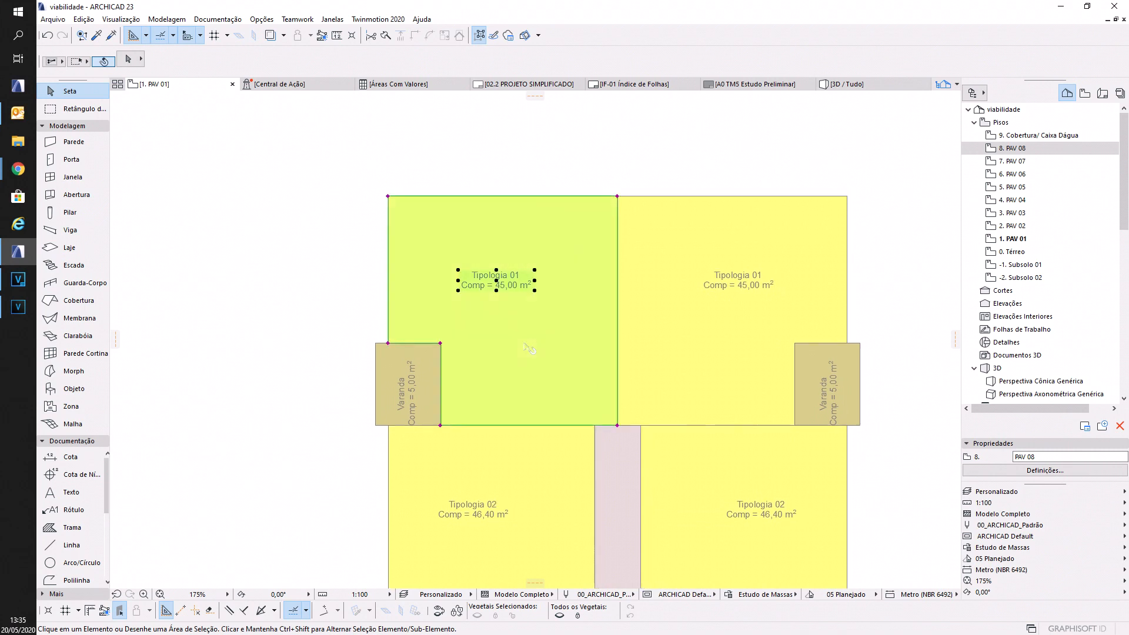
{"action": "left_click", "coordinate": [740, 59]}
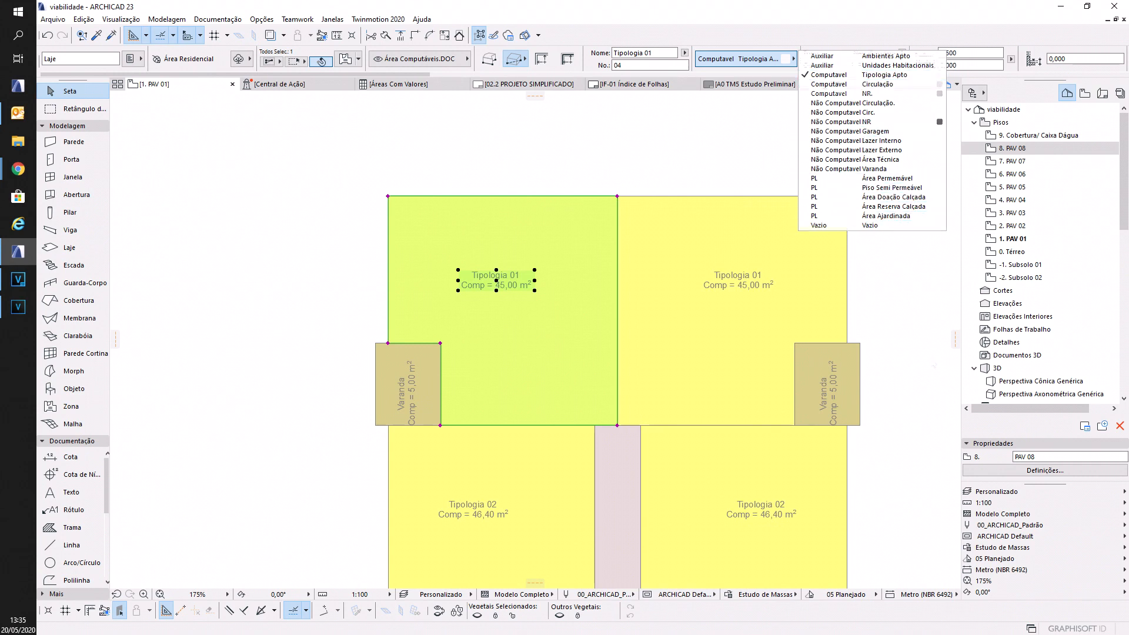
{"action": "left_click", "coordinate": [877, 353]}
{"action": "mouse_move", "coordinate": [815, 394]}
{"action": "middle_mouse_down"}
{"action": "mouse_move", "coordinate": [771, 400]}
{"action": "mouse_move", "coordinate": [823, 402]}
{"action": "middle_mouse_up"}
{"action": "left_click", "coordinate": [820, 400]}
{"action": "middle_click_drag", "start_coordinate": [623, 353], "coordinate": [675, 330]}
{"action": "scroll", "coordinate": [664, 344], "scroll_direction": "down", "scroll_amount": 1}
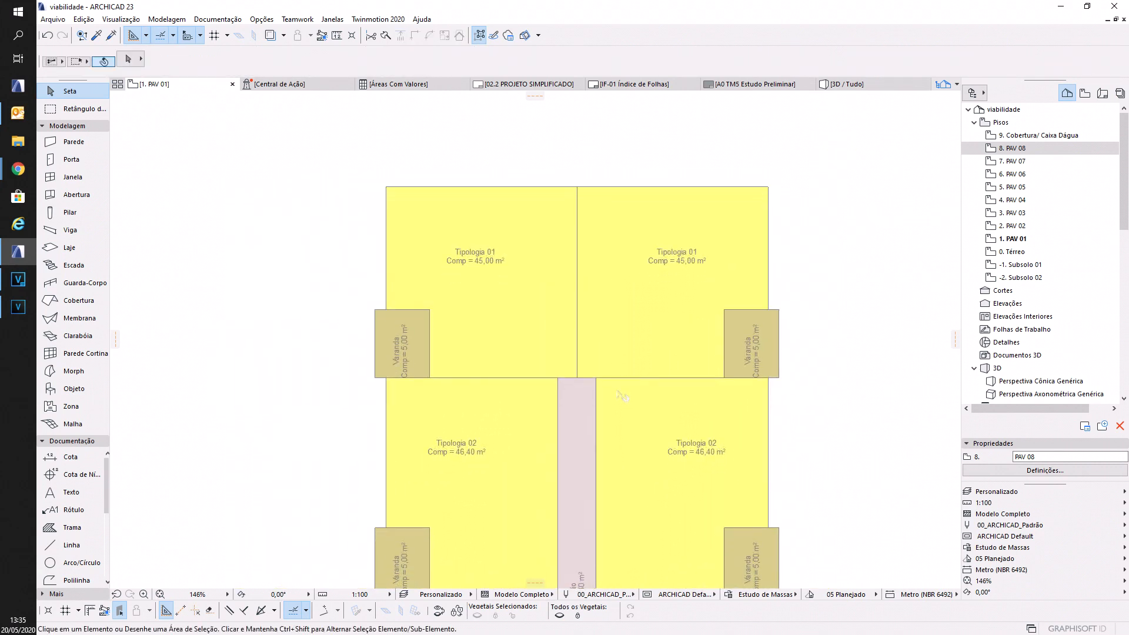
- Reselect the upper-left Tipologia 01 zone and keep its category as Computavel Tipologia Apto
{"action": "left_click", "coordinate": [510, 313]}
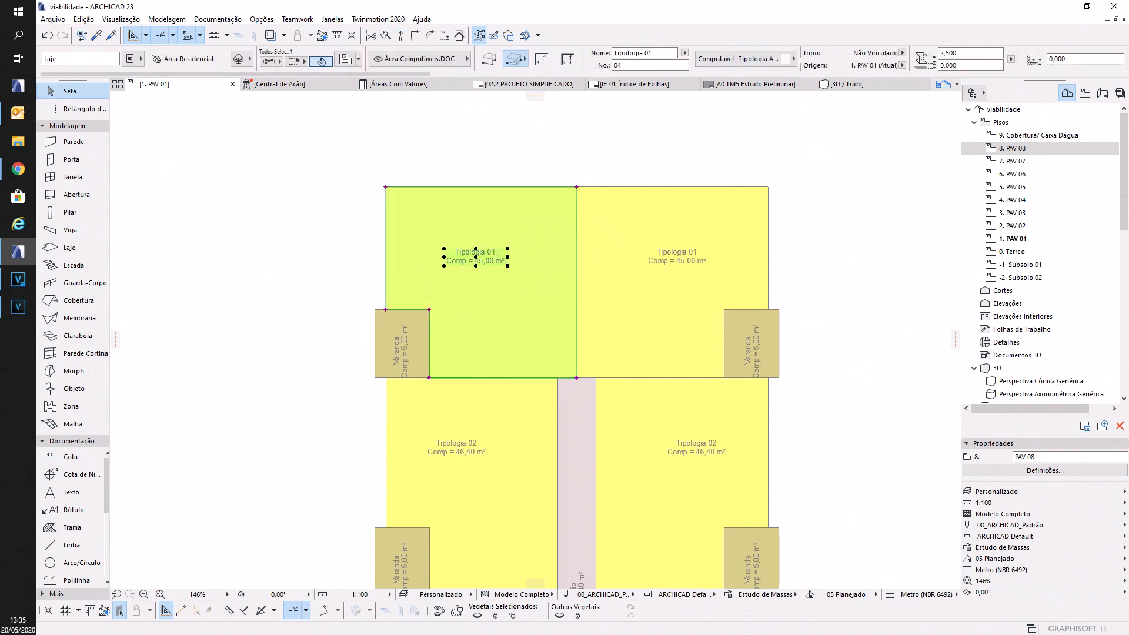
{"action": "left_click", "coordinate": [742, 59]}
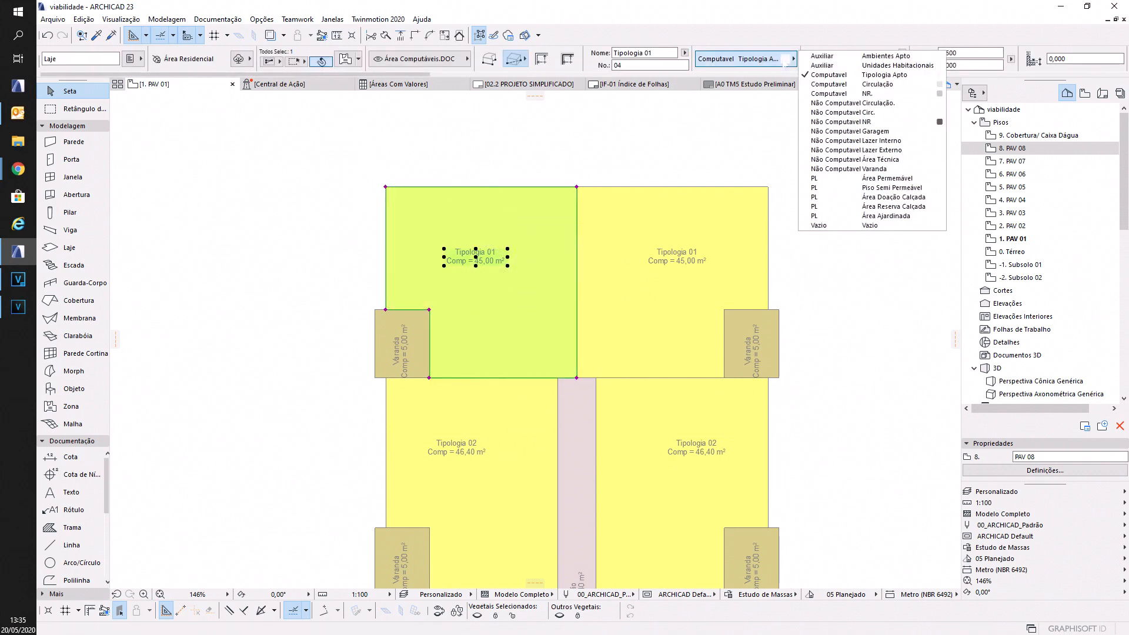
{"action": "left_click", "coordinate": [851, 75]}
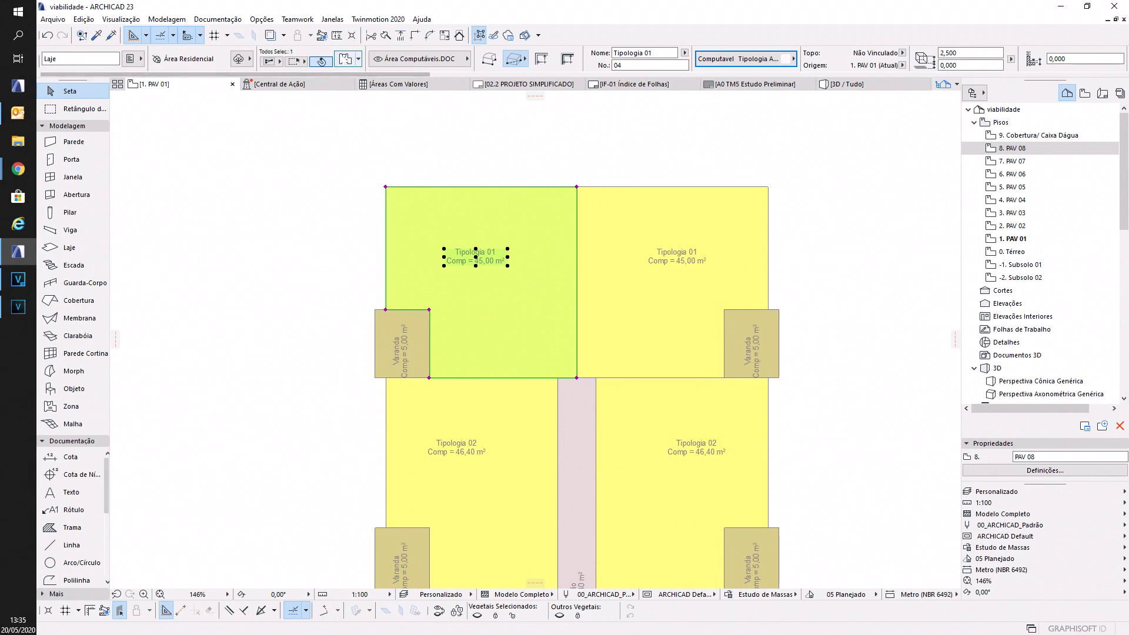
- Open the settings of the selected Tipologia 01 zone and review its stamp display and content definitions
{"action": "key", "text": "ctrl+t"}
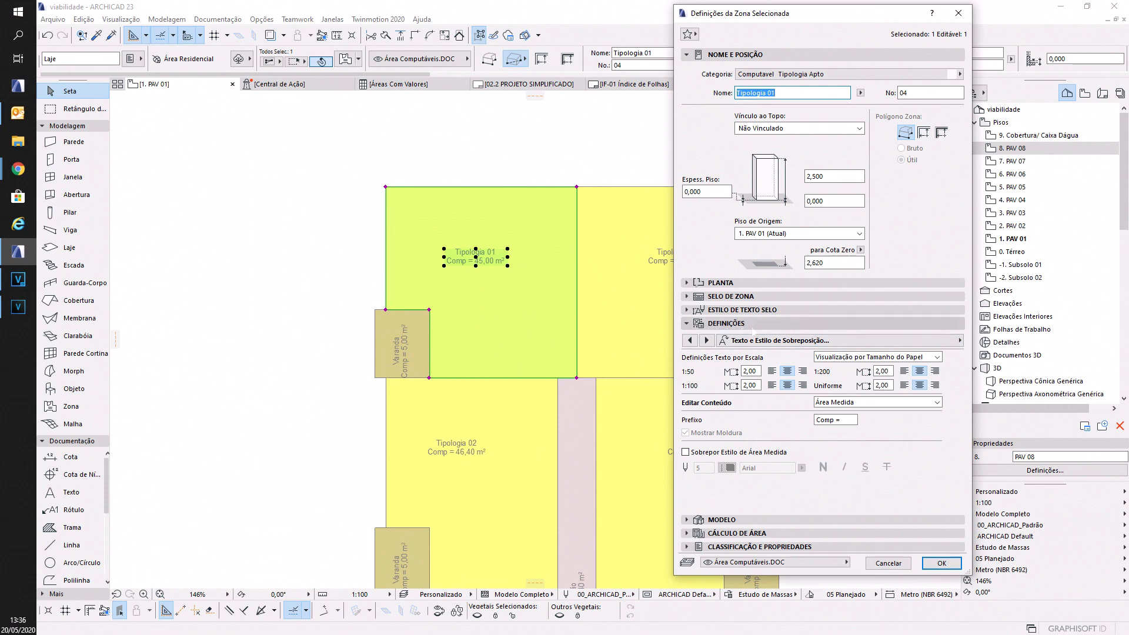
{"action": "left_click", "coordinate": [746, 324]}
{"action": "left_click", "coordinate": [746, 325]}
{"action": "left_click", "coordinate": [899, 338]}
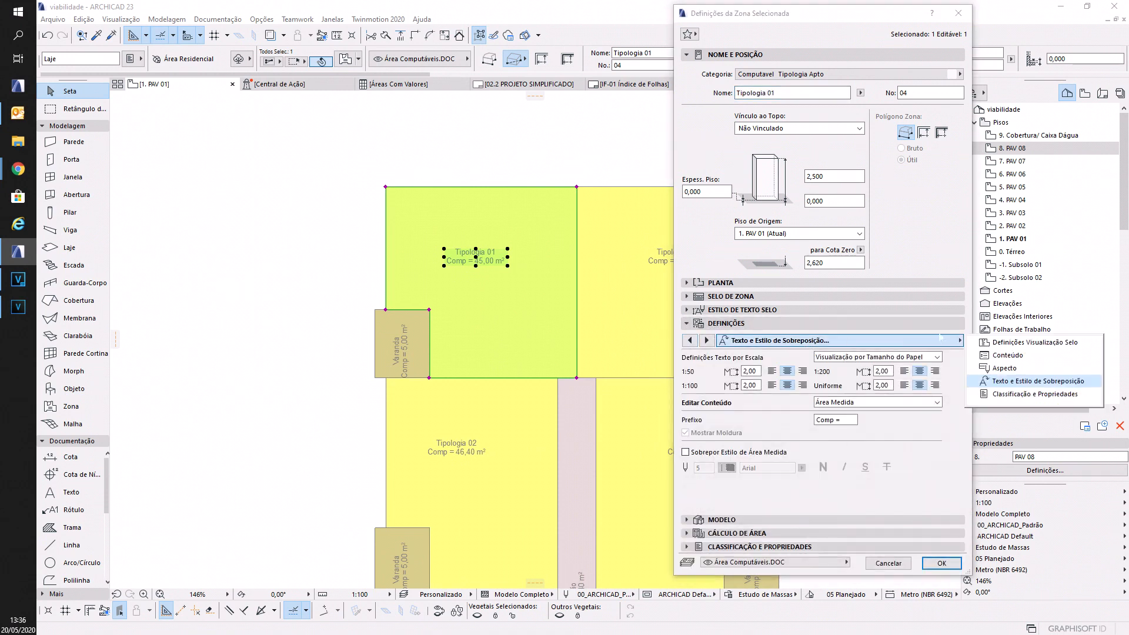
{"action": "left_click", "coordinate": [1035, 343]}
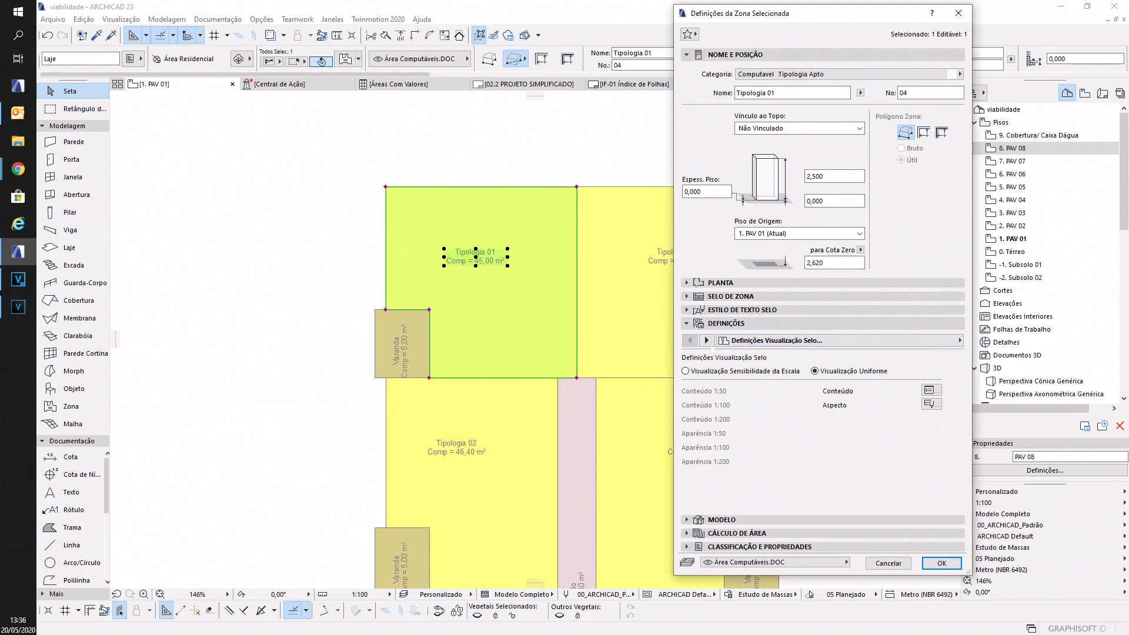
{"action": "left_click", "coordinate": [706, 340]}
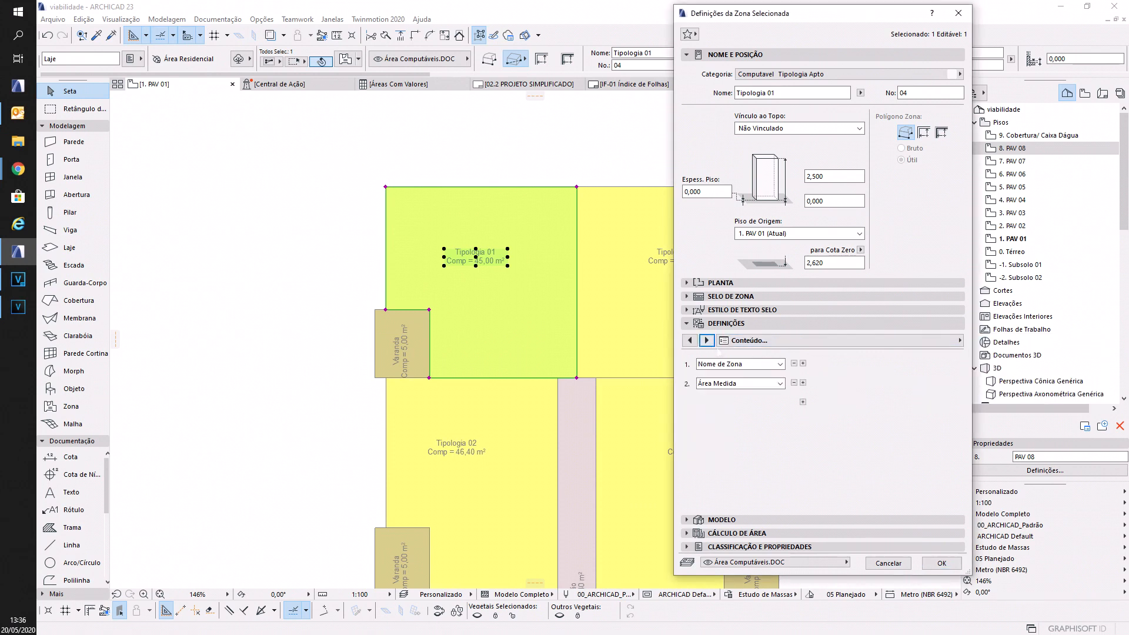
- Review the zone name and the stamp's content, appearance and text style options, keep Área Medida, and cancel the zone settings
{"action": "left_click", "coordinate": [784, 94]}
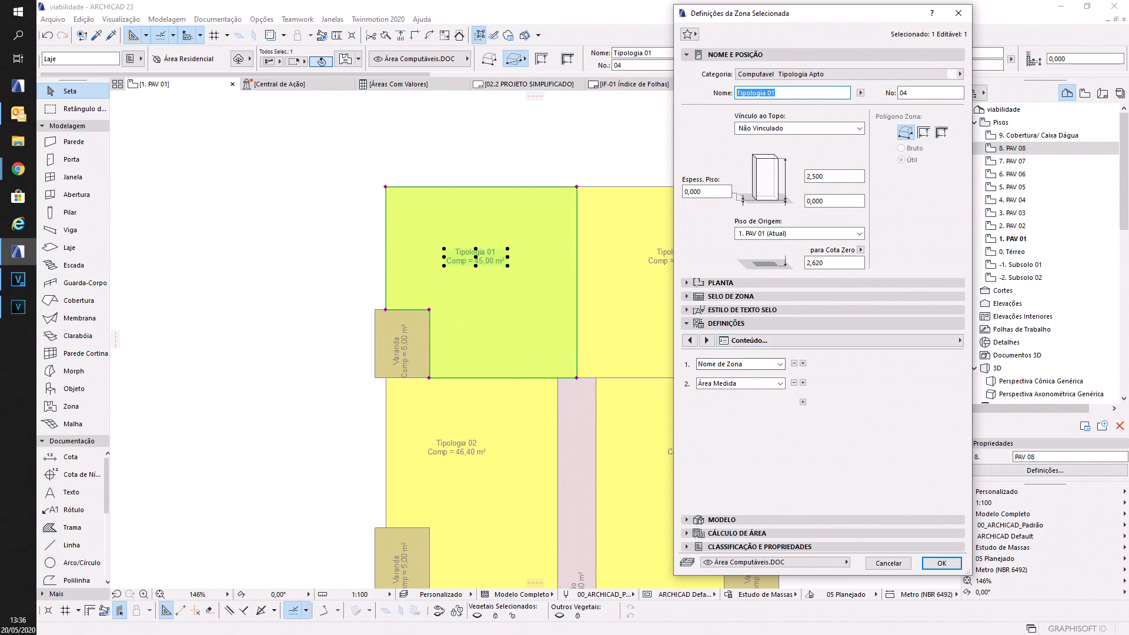
{"action": "left_click", "coordinate": [755, 384]}
{"action": "left_click", "coordinate": [775, 384]}
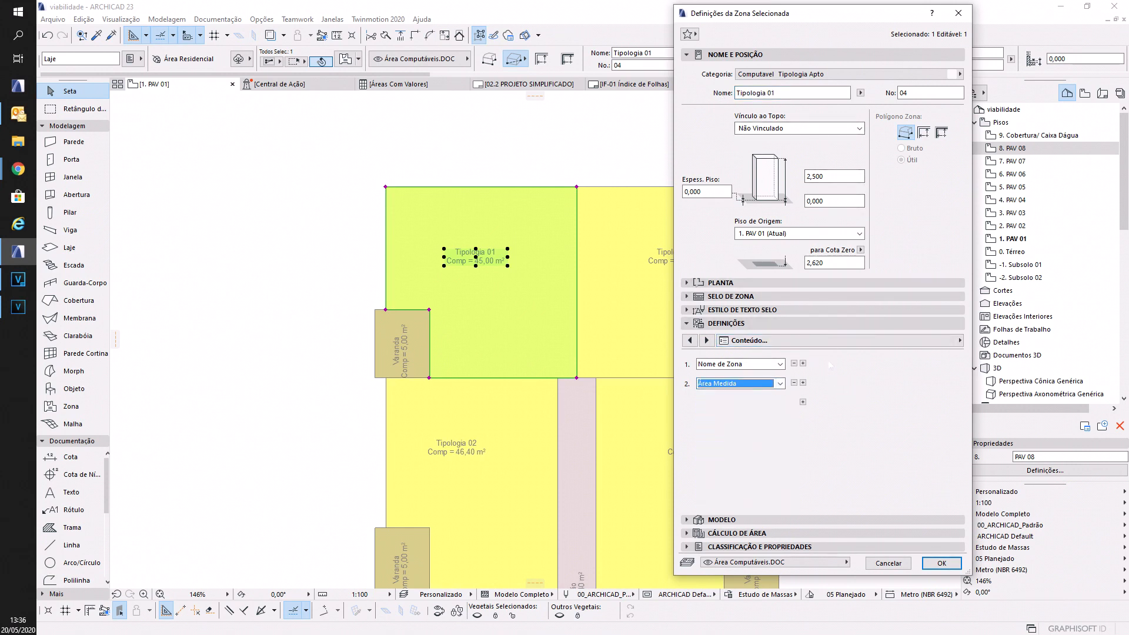
{"action": "left_click", "coordinate": [707, 341]}
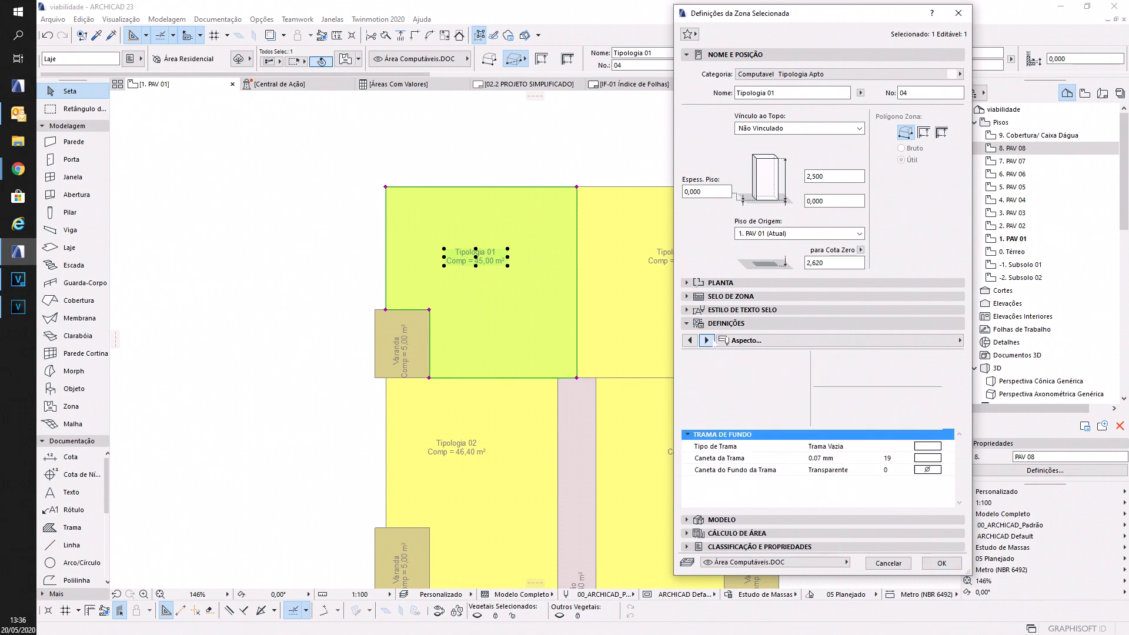
{"action": "left_click", "coordinate": [707, 341]}
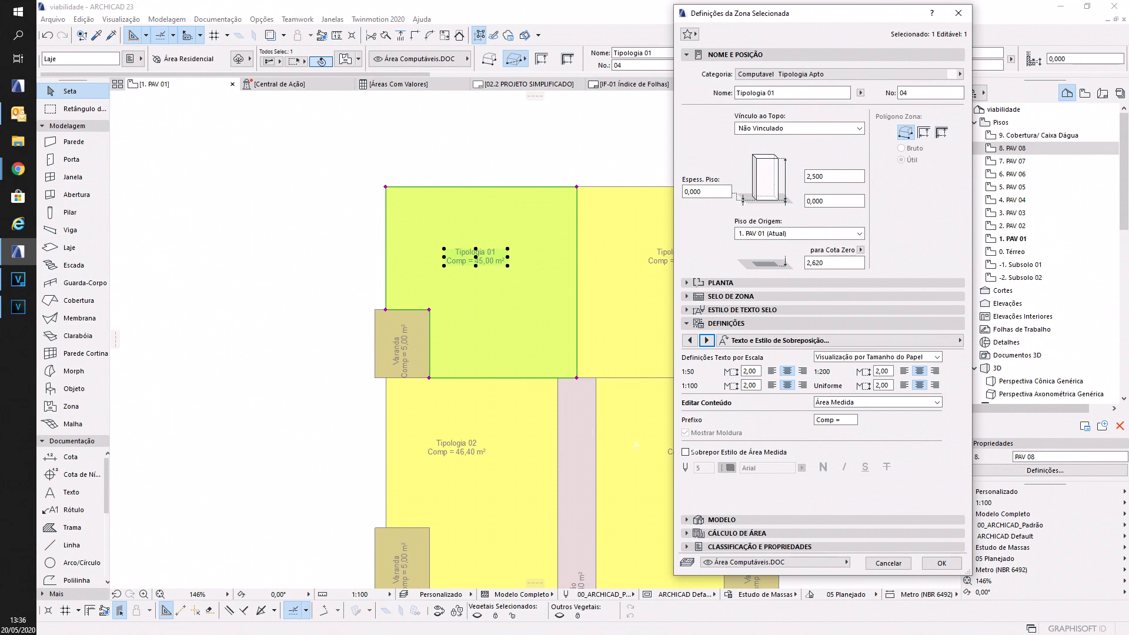
{"action": "left_click", "coordinate": [871, 403]}
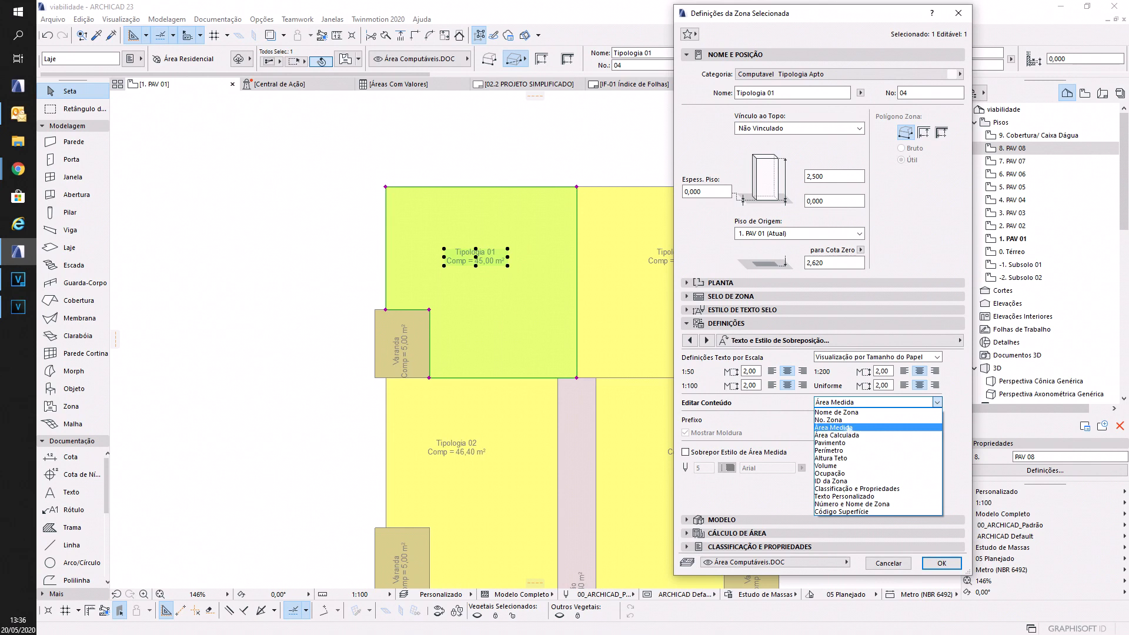
{"action": "left_click", "coordinate": [848, 428]}
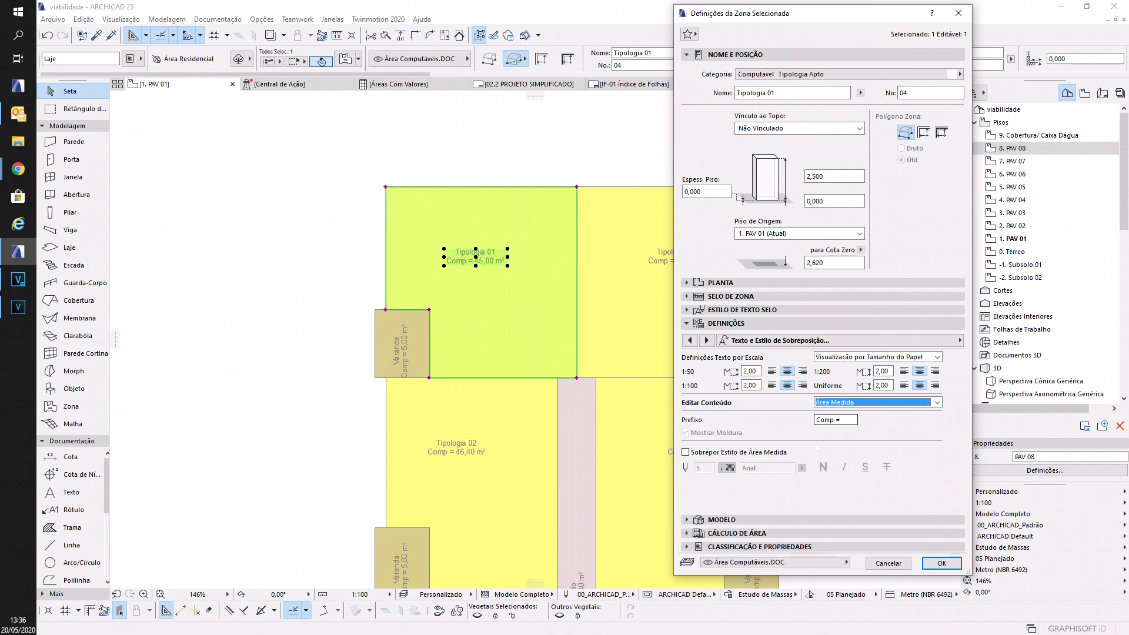
{"action": "left_click", "coordinate": [908, 568]}
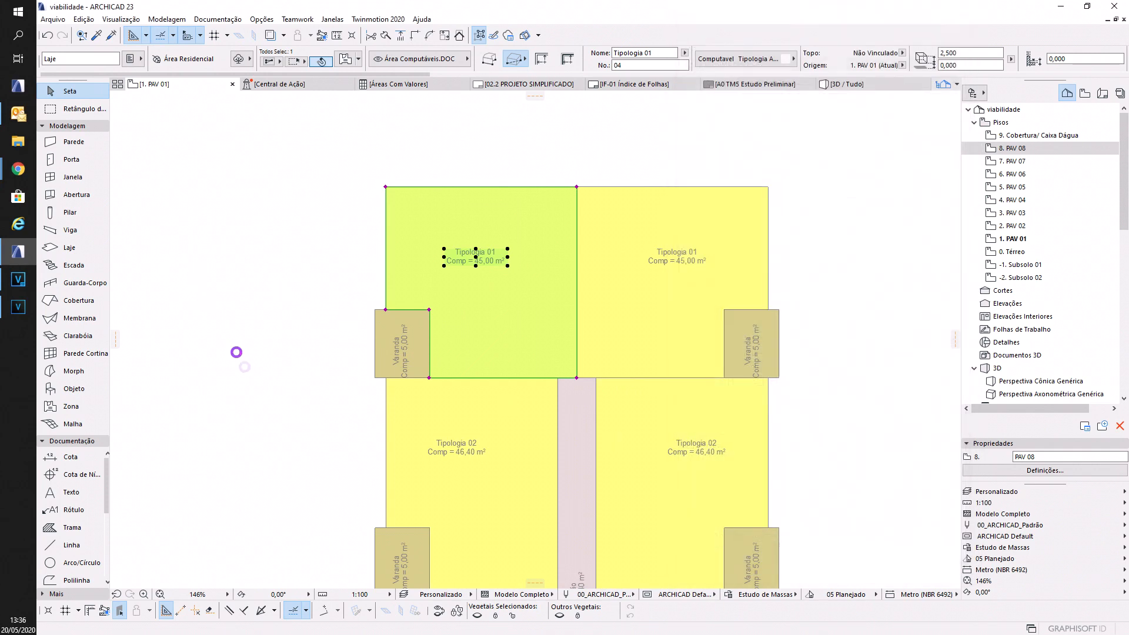
- Check the category of the upper-left Varanda zone and keep it as Não Computavel Varanda
{"action": "left_click", "coordinate": [396, 340]}
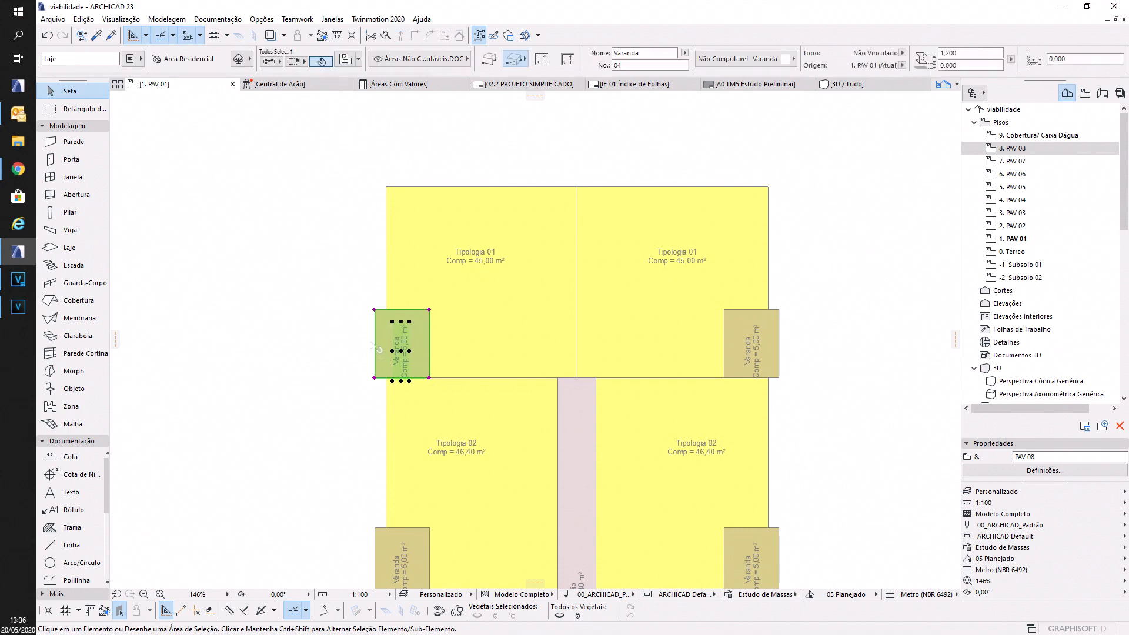
{"action": "left_click", "coordinate": [743, 59]}
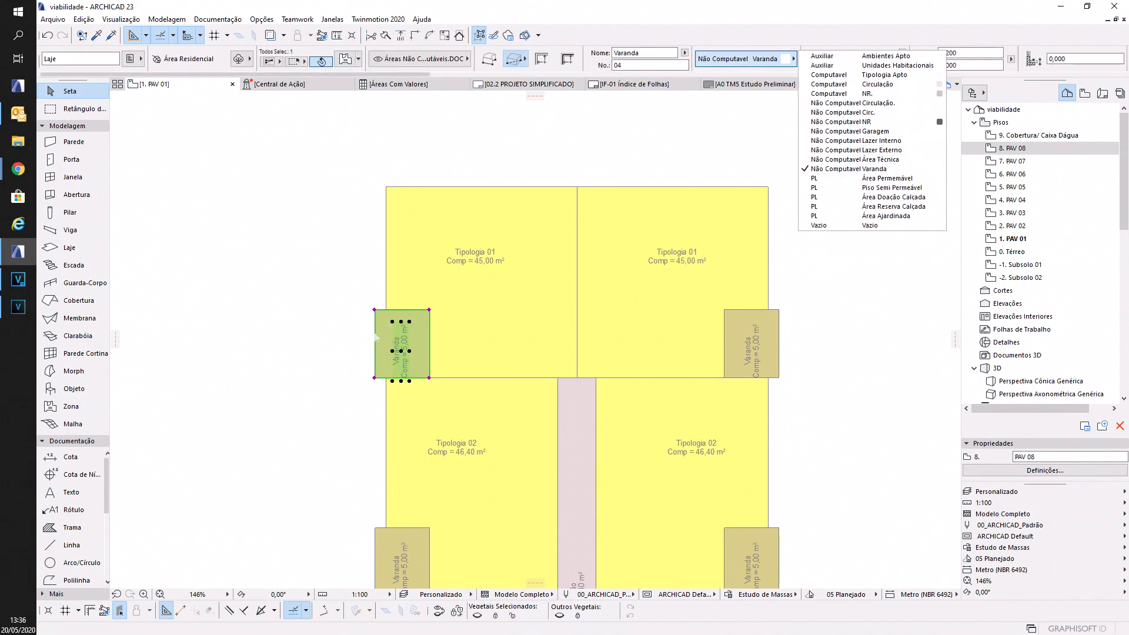
{"action": "left_click", "coordinate": [919, 170]}
{"action": "left_click", "coordinate": [857, 428]}
{"action": "middle_click_drag", "start_coordinate": [857, 429], "coordinate": [822, 208]}
- Inspect the name and category of the central Circulação zone and of the adjacent Escada zone
{"action": "left_click", "coordinate": [550, 452]}
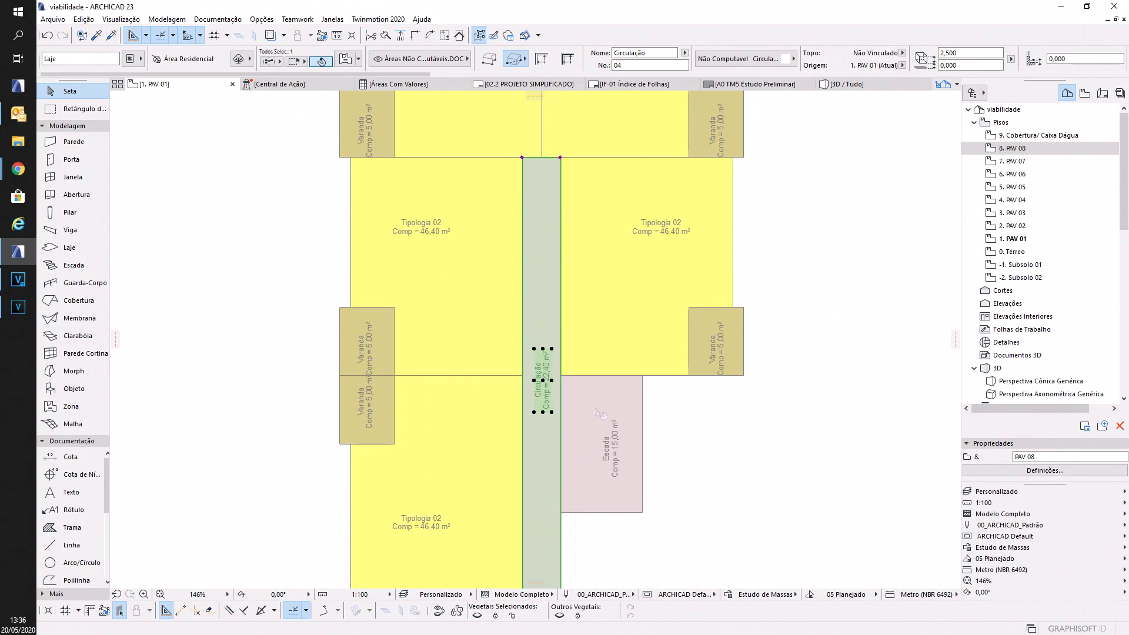
{"action": "left_click", "coordinate": [629, 425]}
{"action": "middle_click_drag", "start_coordinate": [629, 425], "coordinate": [564, 387]}
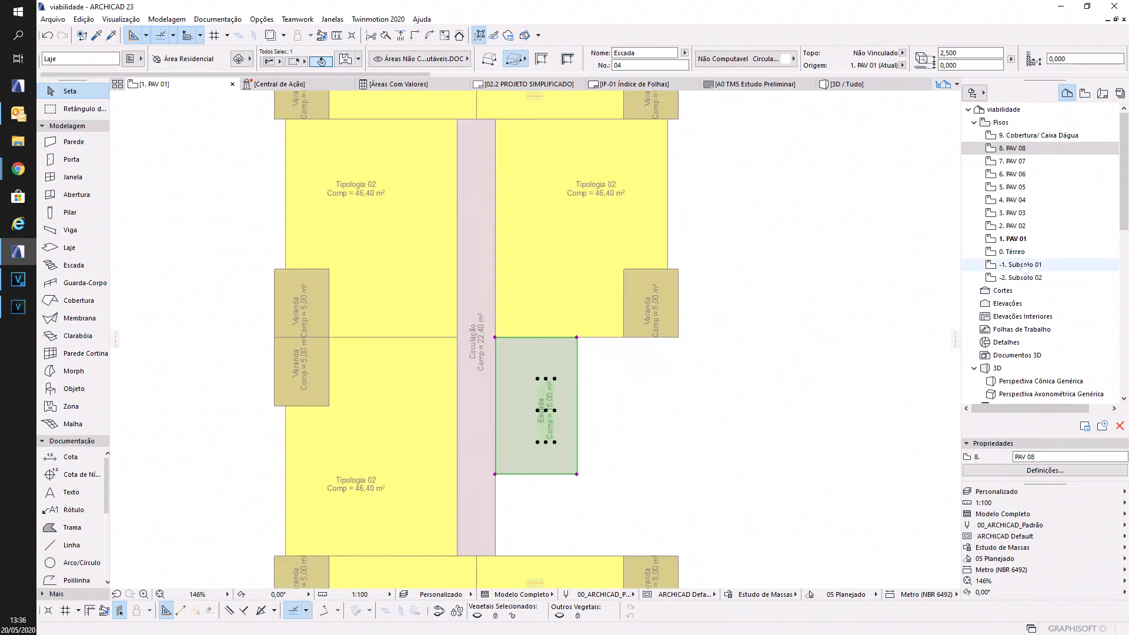
- Open the Térreo floor plan and inspect the Lazer Externo and Garagem Coberta zones with their categories and stamps
{"action": "double_click", "coordinate": [1011, 253]}
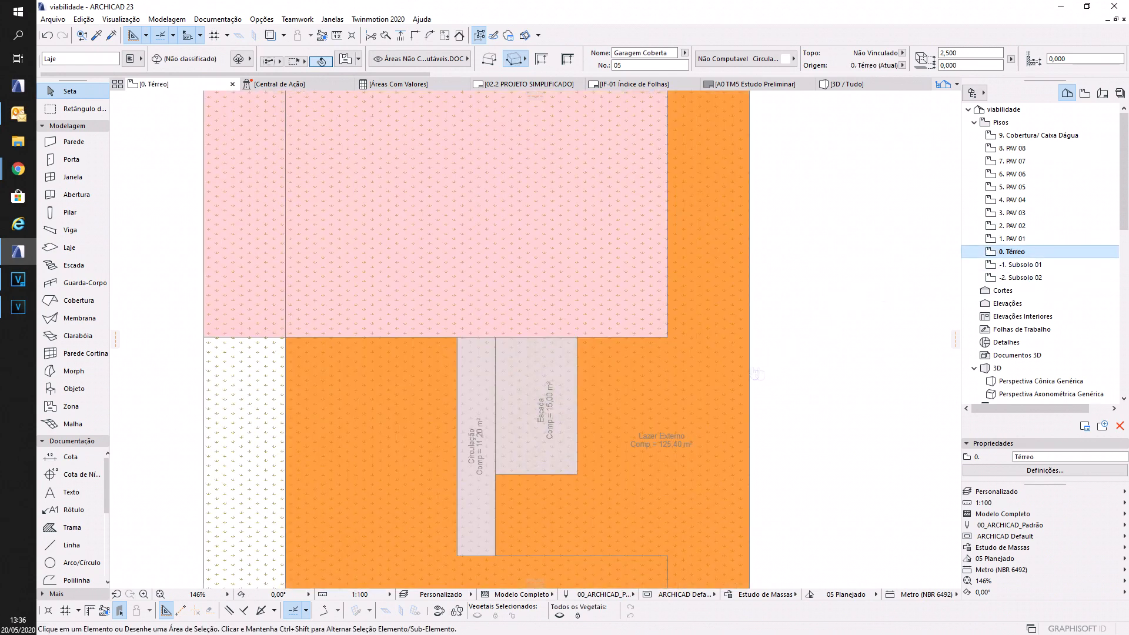
{"action": "left_click", "coordinate": [716, 386]}
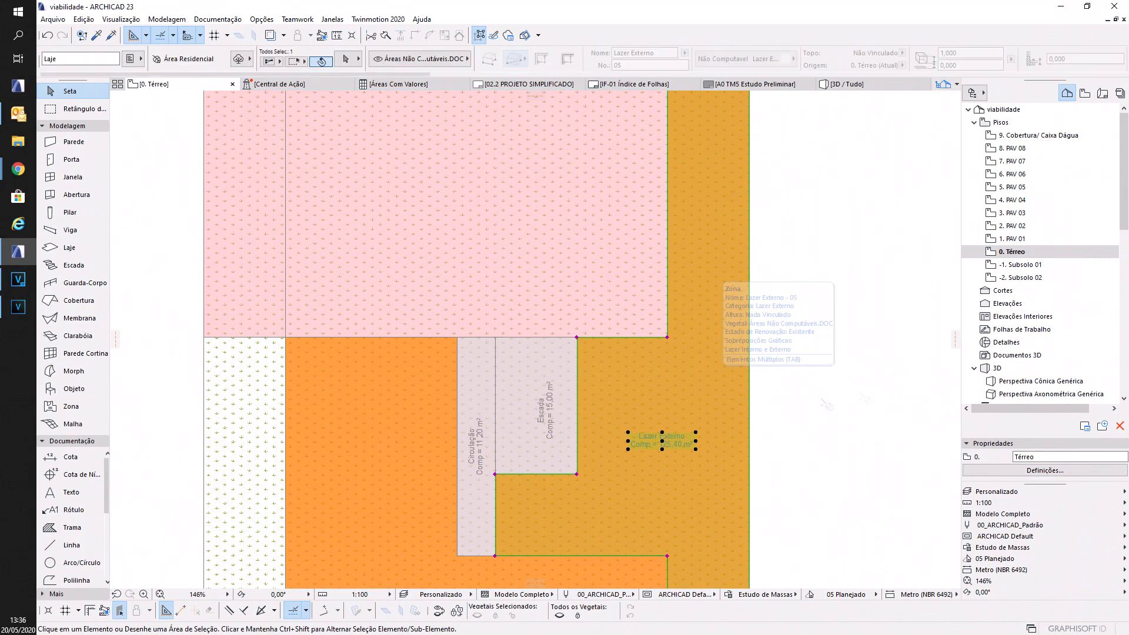
{"action": "left_click", "coordinate": [440, 229]}
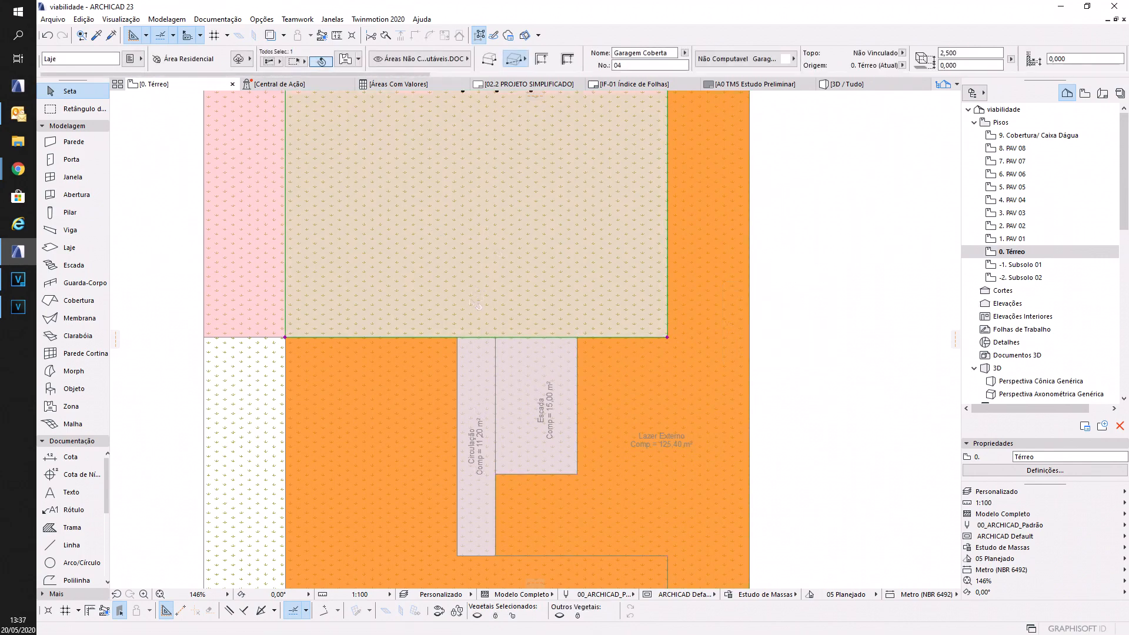
{"action": "scroll", "coordinate": [468, 300], "scroll_direction": "down", "scroll_amount": 3}
{"action": "middle_click_drag", "start_coordinate": [496, 145], "coordinate": [485, 263]}
{"action": "scroll", "coordinate": [485, 263], "scroll_direction": "up", "scroll_amount": 6}
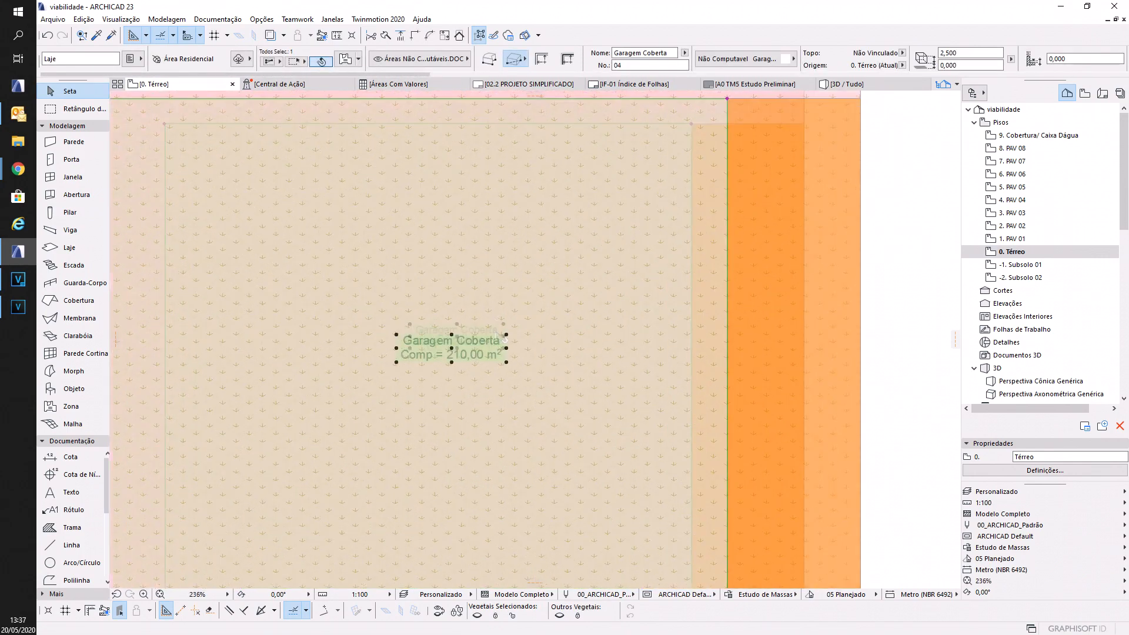
{"action": "scroll", "coordinate": [494, 375], "scroll_direction": "down", "scroll_amount": 4}
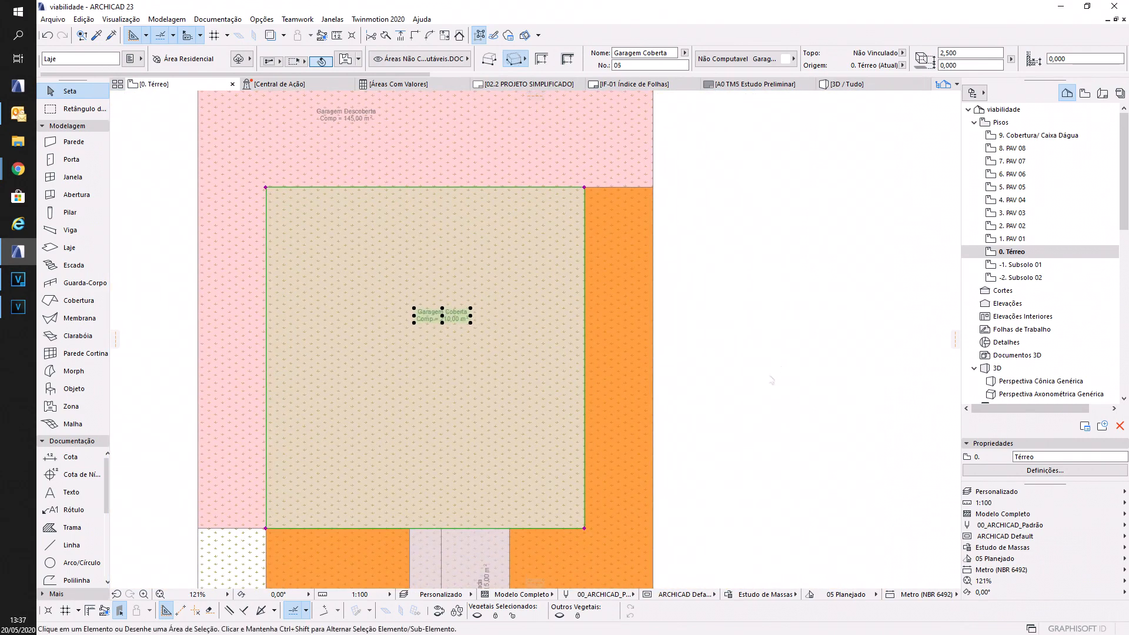
{"action": "left_click", "coordinate": [767, 396]}
{"action": "scroll", "coordinate": [768, 395], "scroll_direction": "down", "scroll_amount": 2}
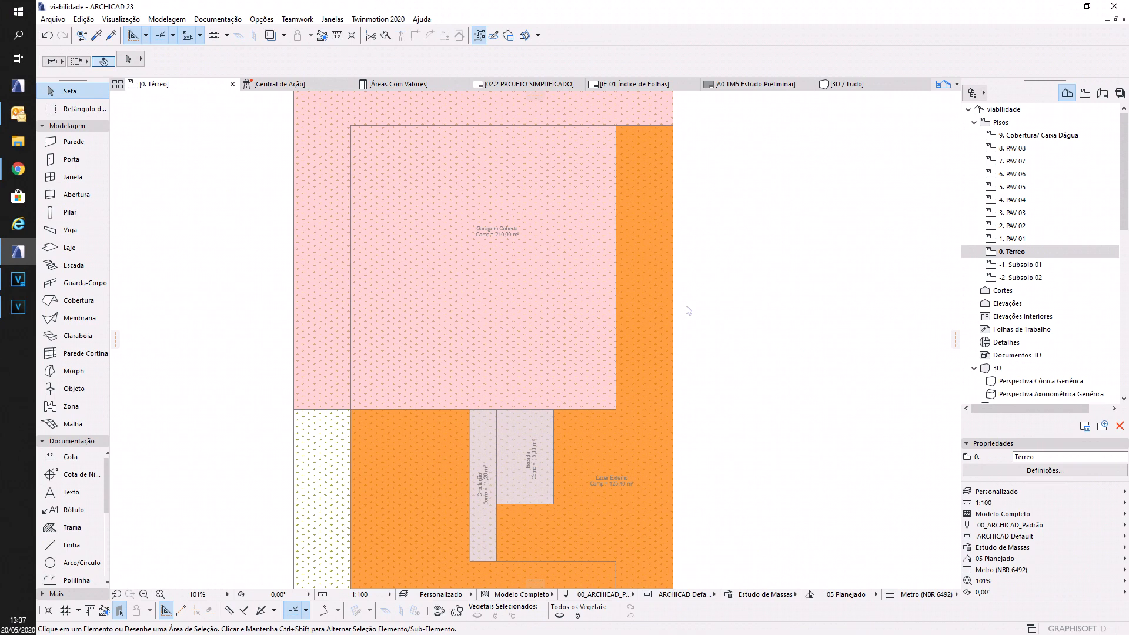
- Look over the Térreo zone layout and select the Garagem Coberta zone
{"action": "middle_click_drag", "start_coordinate": [755, 334], "coordinate": [773, 333]}
{"action": "middle_click_drag", "start_coordinate": [731, 390], "coordinate": [734, 386]}
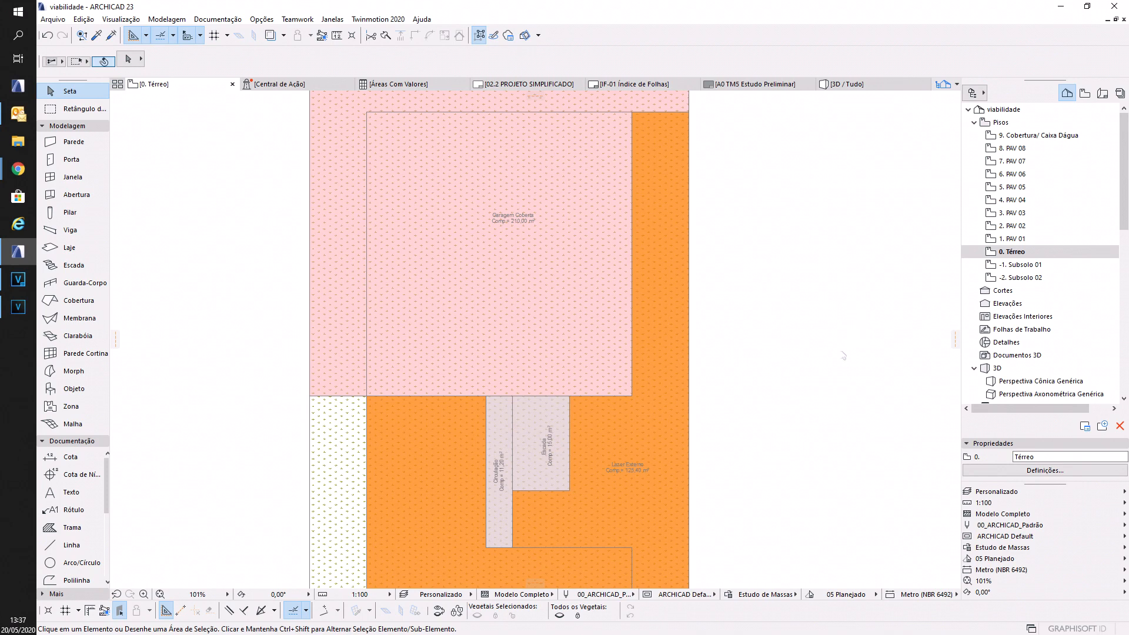
{"action": "middle_click_drag", "start_coordinate": [759, 420], "coordinate": [761, 408]}
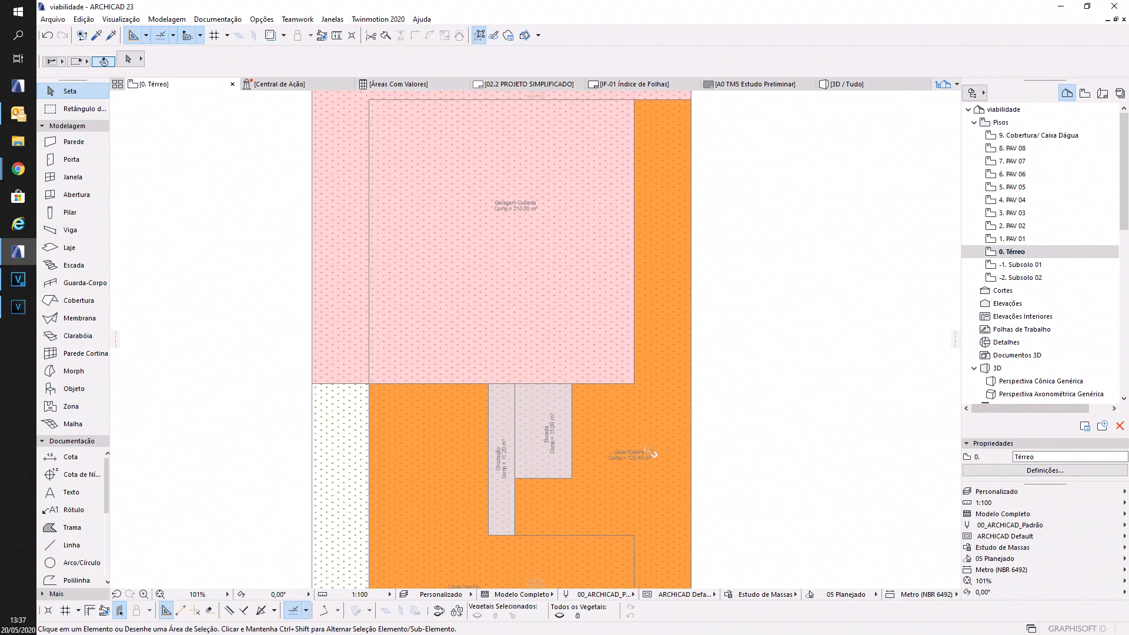
{"action": "left_click", "coordinate": [538, 331]}
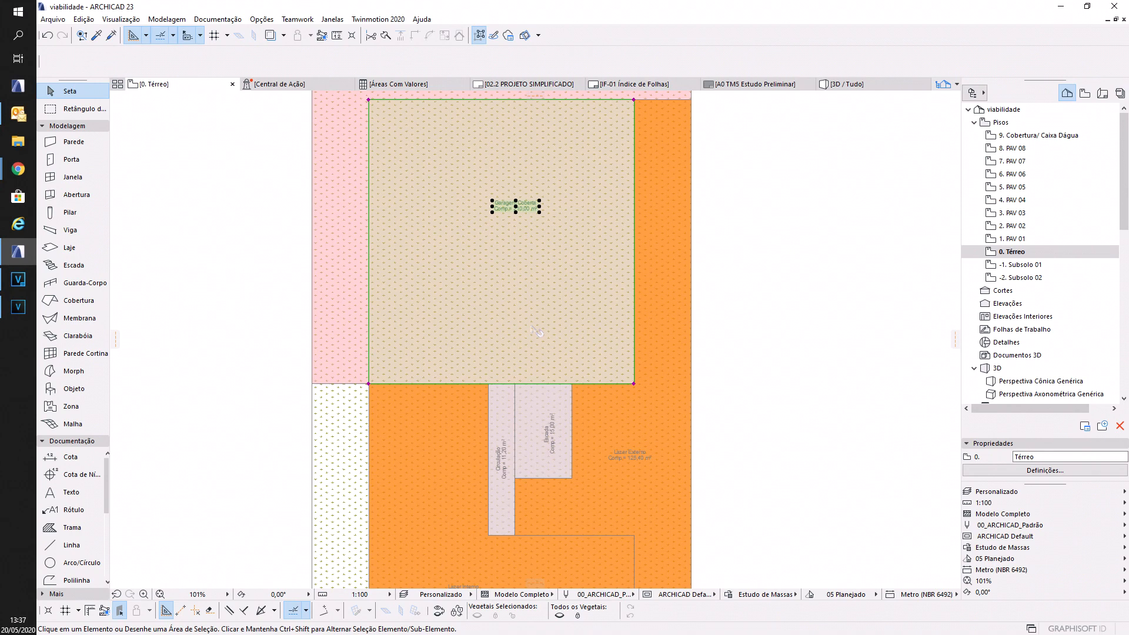
- Open the PAV 01 floor plan and check the classification of the Tipologia 02 zone beside the Circulação, keeping Área Residencial
{"action": "key", "text": "ctrl+Up"}
{"action": "left_click", "coordinate": [452, 312]}
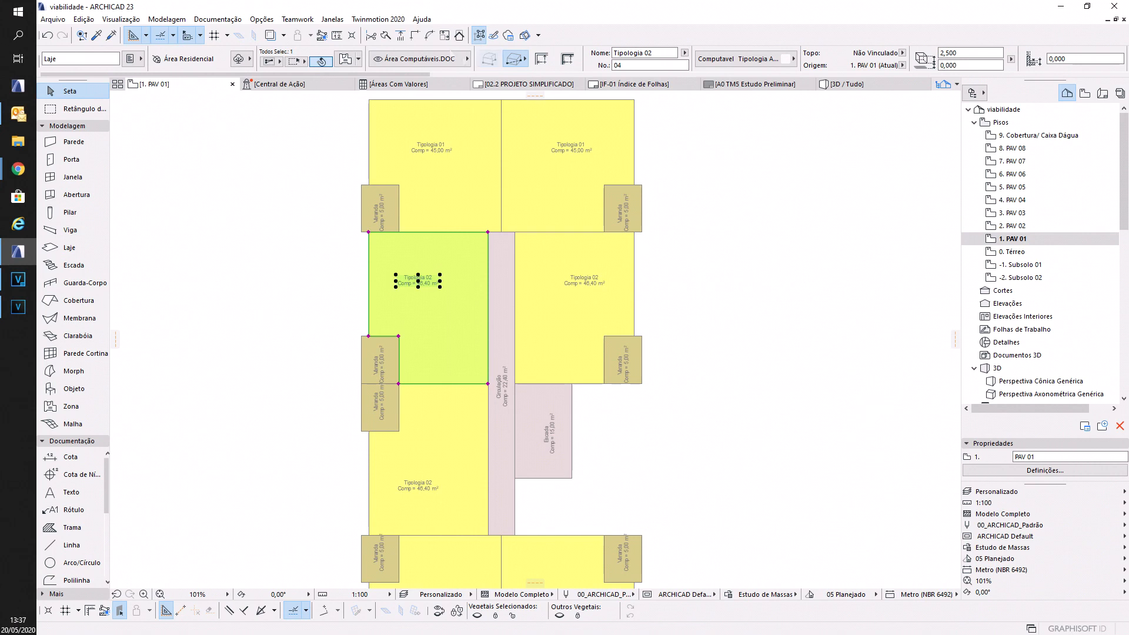
{"action": "left_click", "coordinate": [242, 58]}
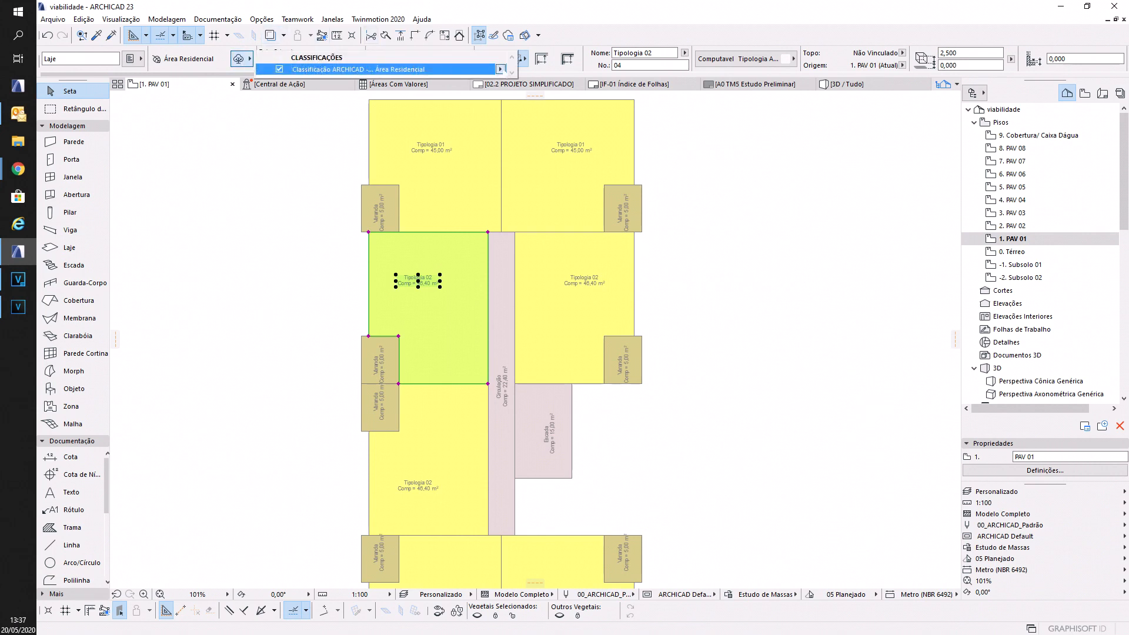
{"action": "left_click", "coordinate": [500, 69]}
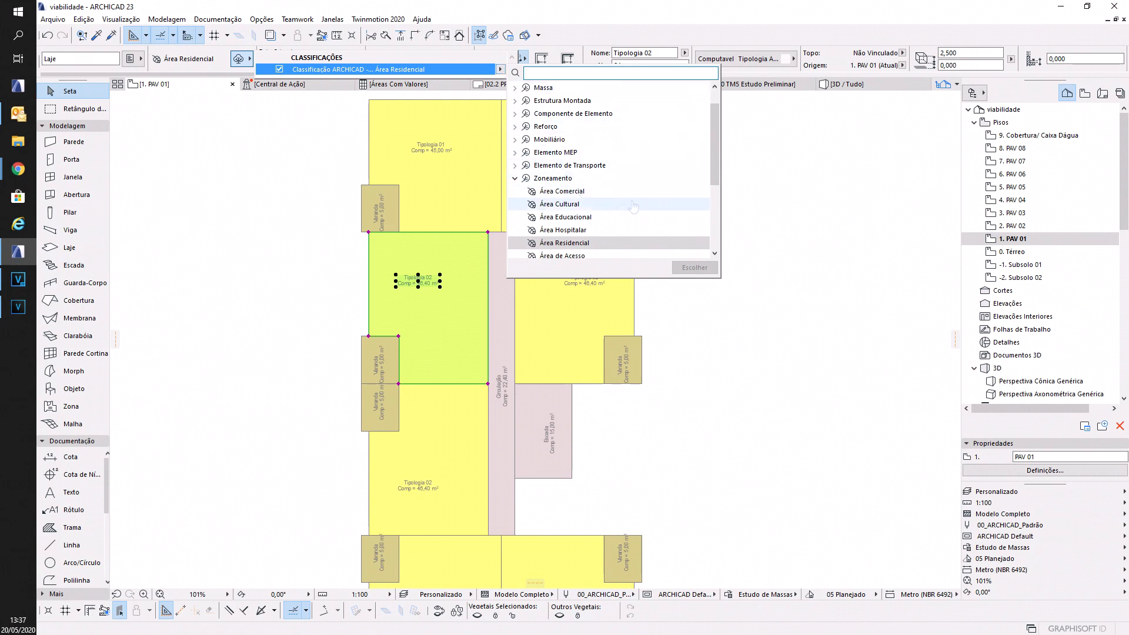
{"action": "left_click_drag", "start_coordinate": [716, 156], "coordinate": [716, 168]}
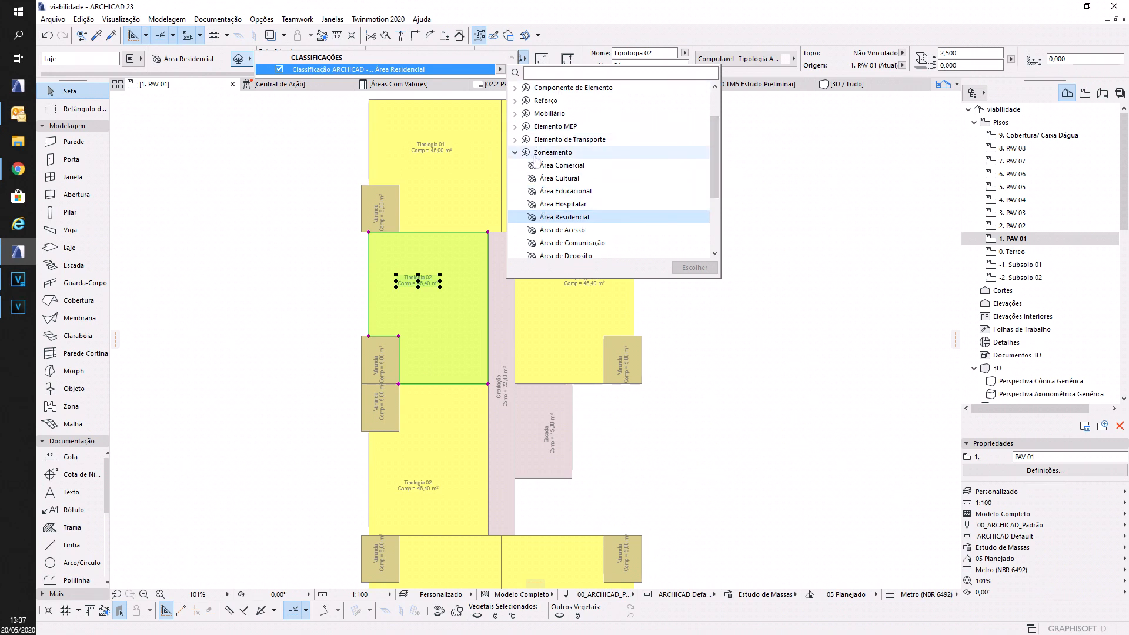
{"action": "left_click", "coordinate": [570, 222]}
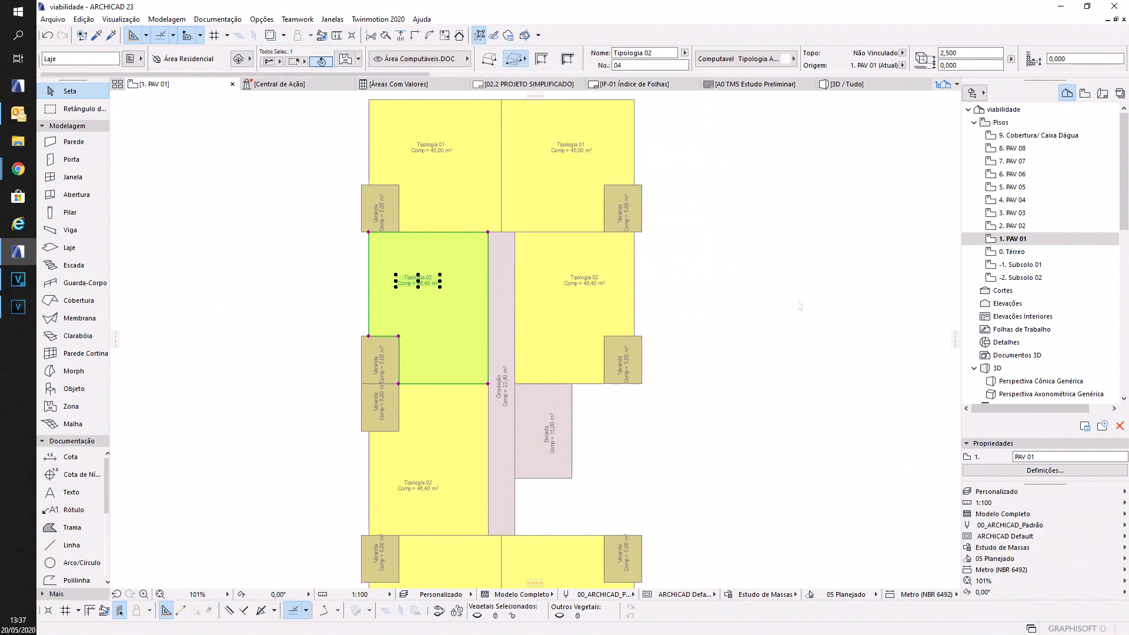
{"action": "left_click", "coordinate": [728, 402]}
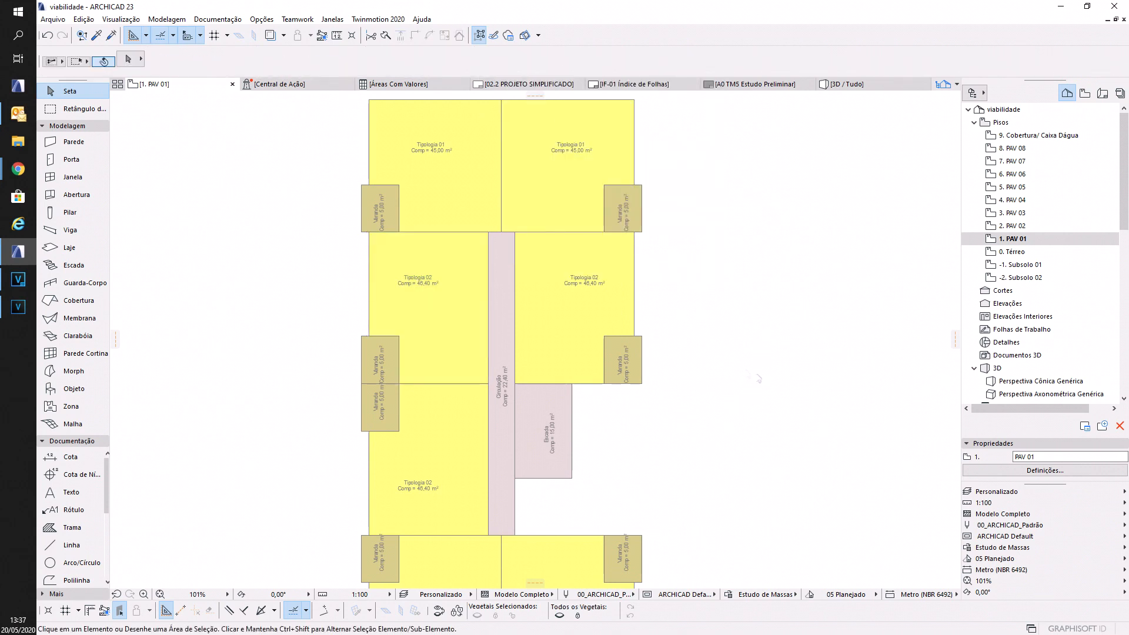
- Inspect the Custo m² and Custo Total Ambiente properties in the settings of the same Tipologia 02 zone
{"action": "left_click", "coordinate": [475, 330]}
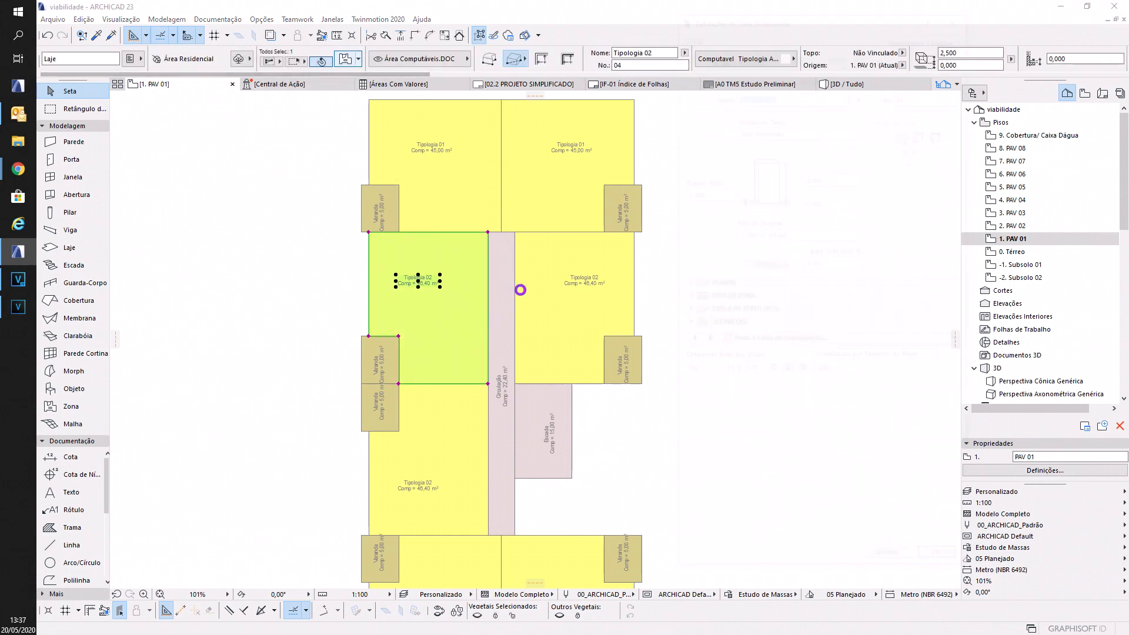
{"action": "key", "text": "ctrl+t"}
{"action": "left_click", "coordinate": [742, 547]}
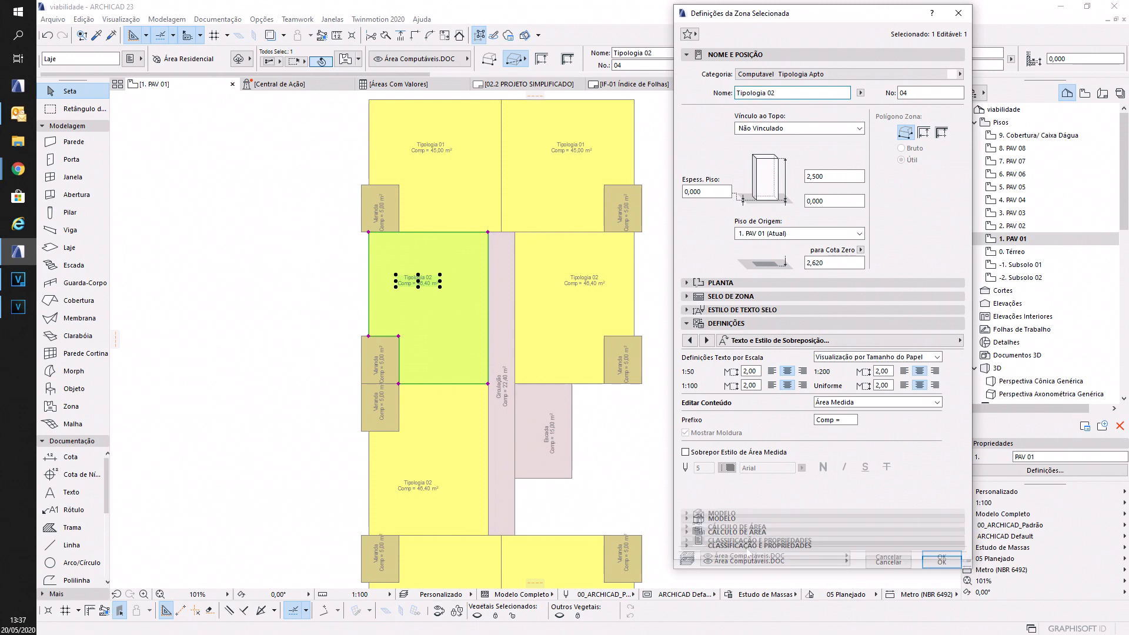
{"action": "left_click", "coordinate": [687, 51]}
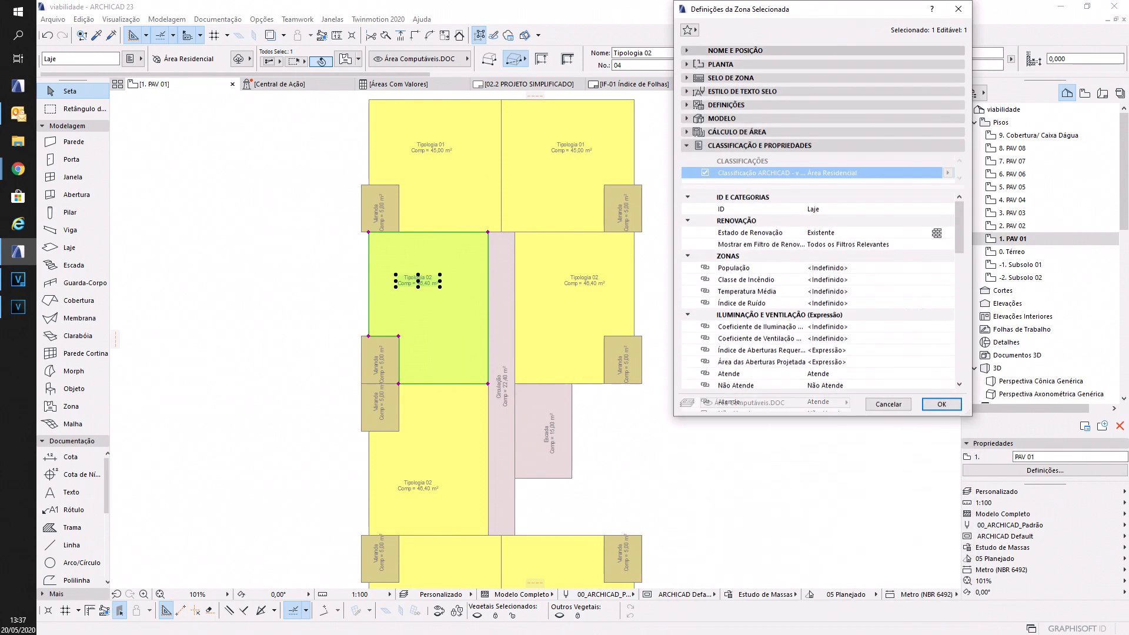
{"action": "left_click_drag", "start_coordinate": [970, 415], "coordinate": [964, 552]}
{"action": "scroll", "coordinate": [823, 365], "scroll_direction": "down", "scroll_amount": 2}
{"action": "left_click", "coordinate": [784, 350]}
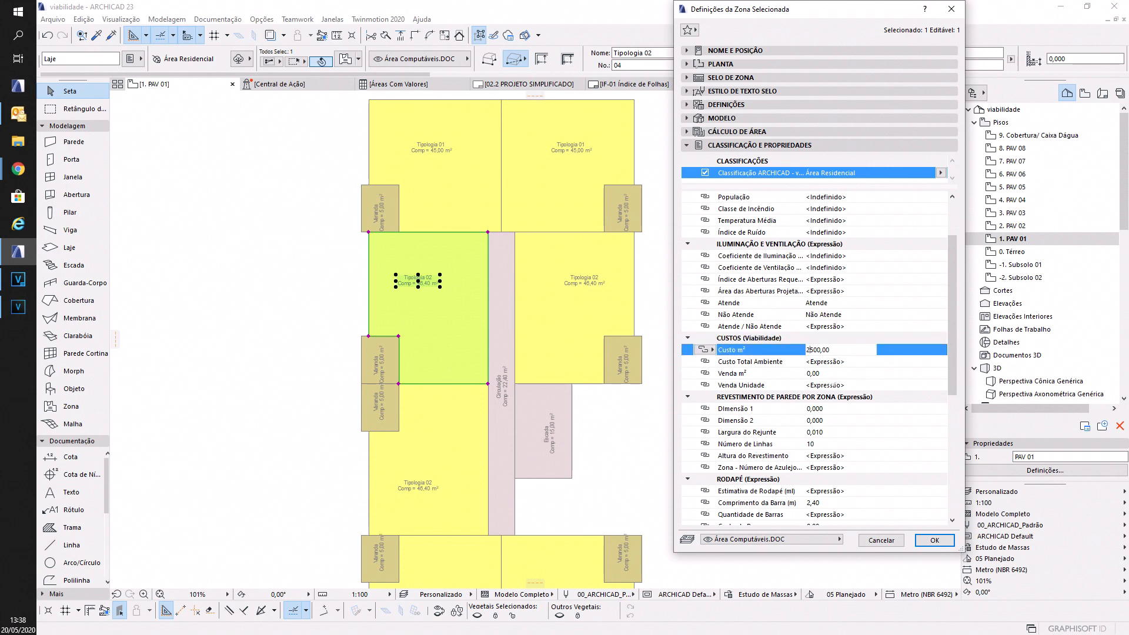
{"action": "left_click", "coordinate": [814, 373]}
{"action": "left_click", "coordinate": [849, 363]}
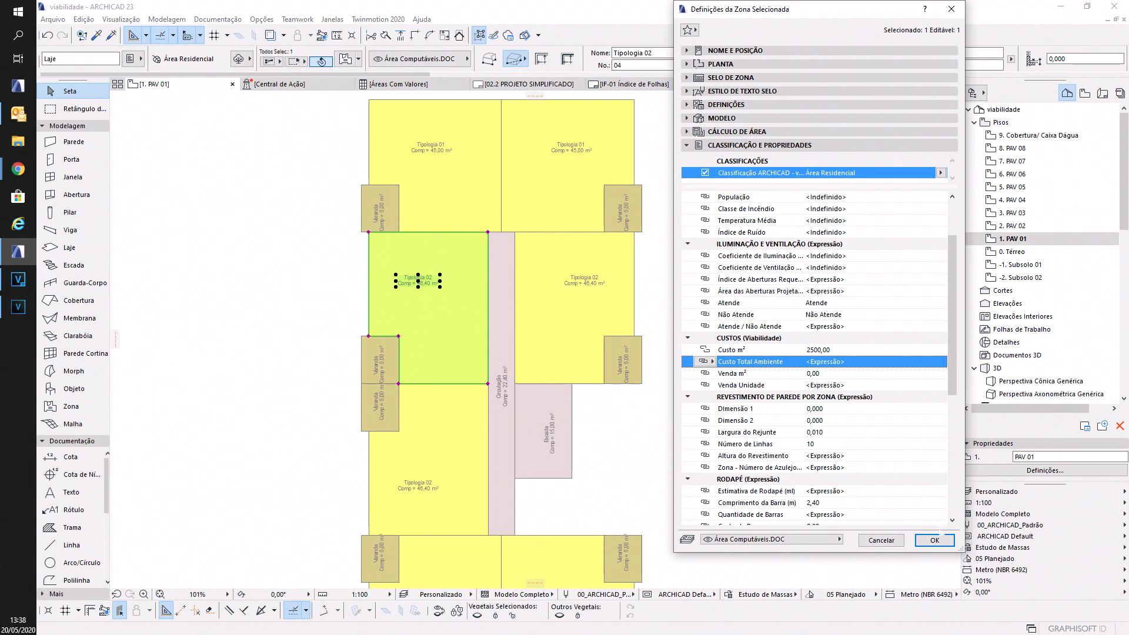
{"action": "left_click", "coordinate": [934, 541]}
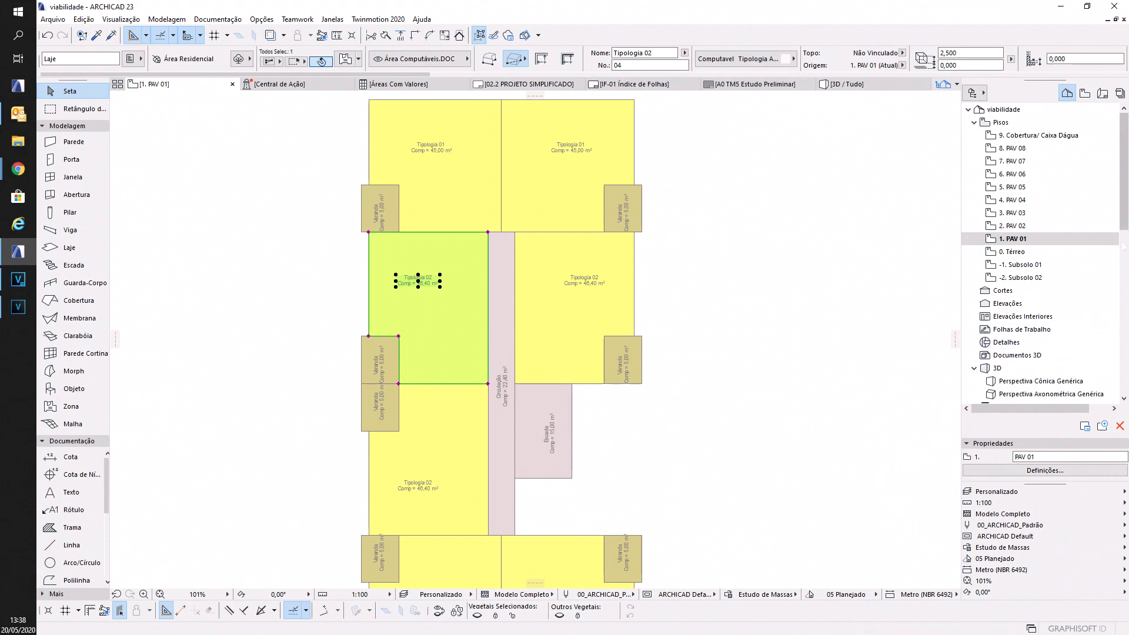
- Clear the zone selection and open the Áreas element schedule
{"action": "left_click_drag", "start_coordinate": [1123, 224], "coordinate": [1121, 321]}
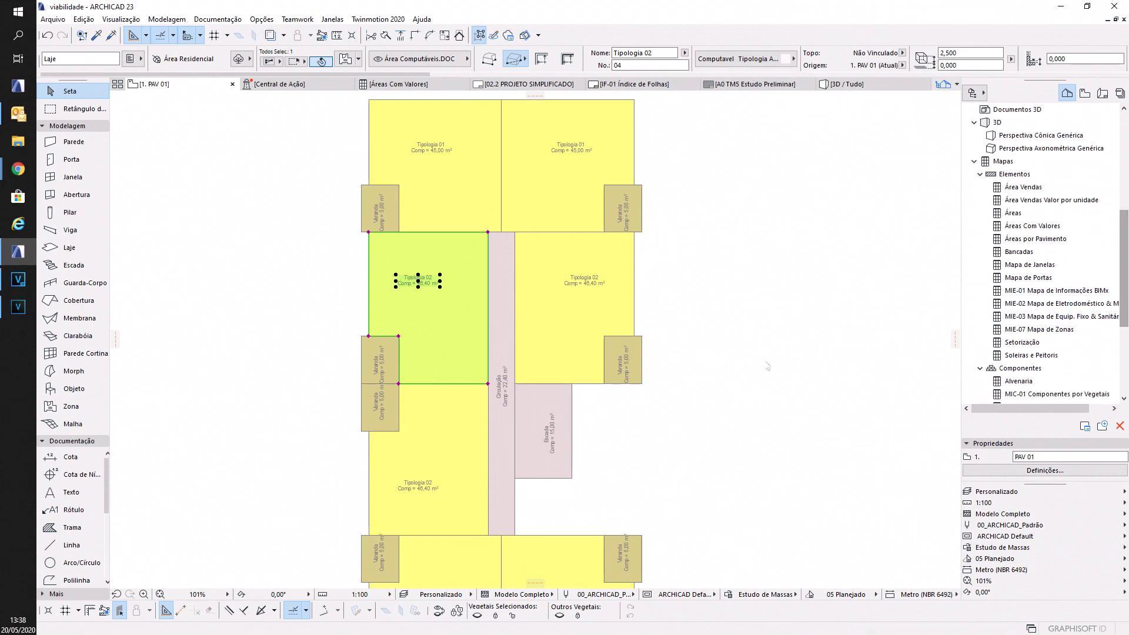
{"action": "left_click", "coordinate": [784, 445]}
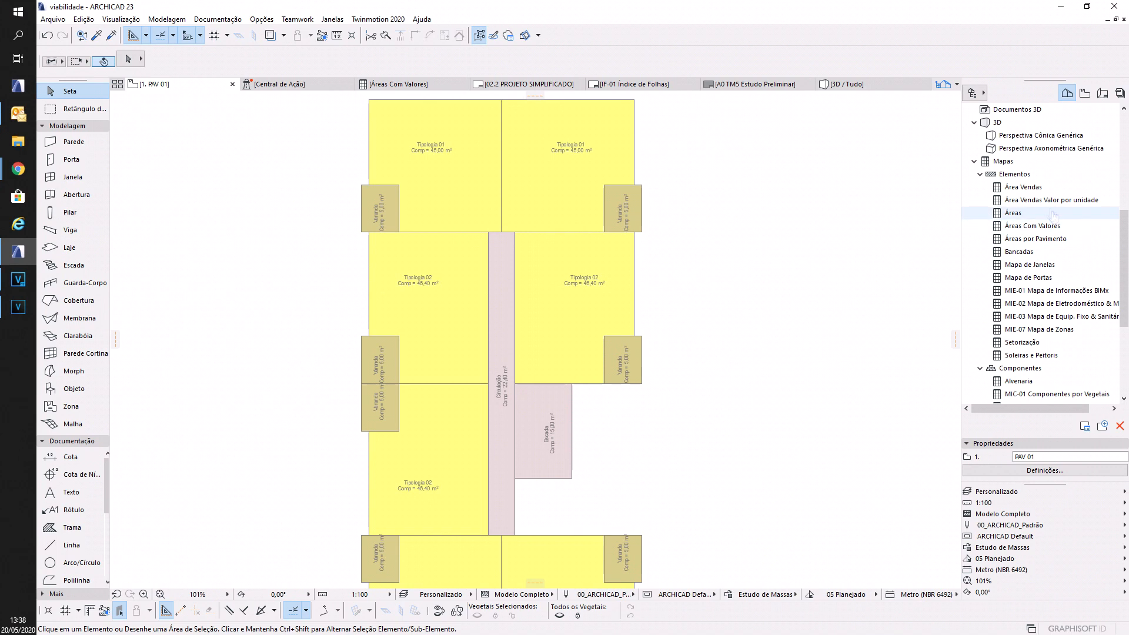
{"action": "left_click", "coordinate": [1034, 216]}
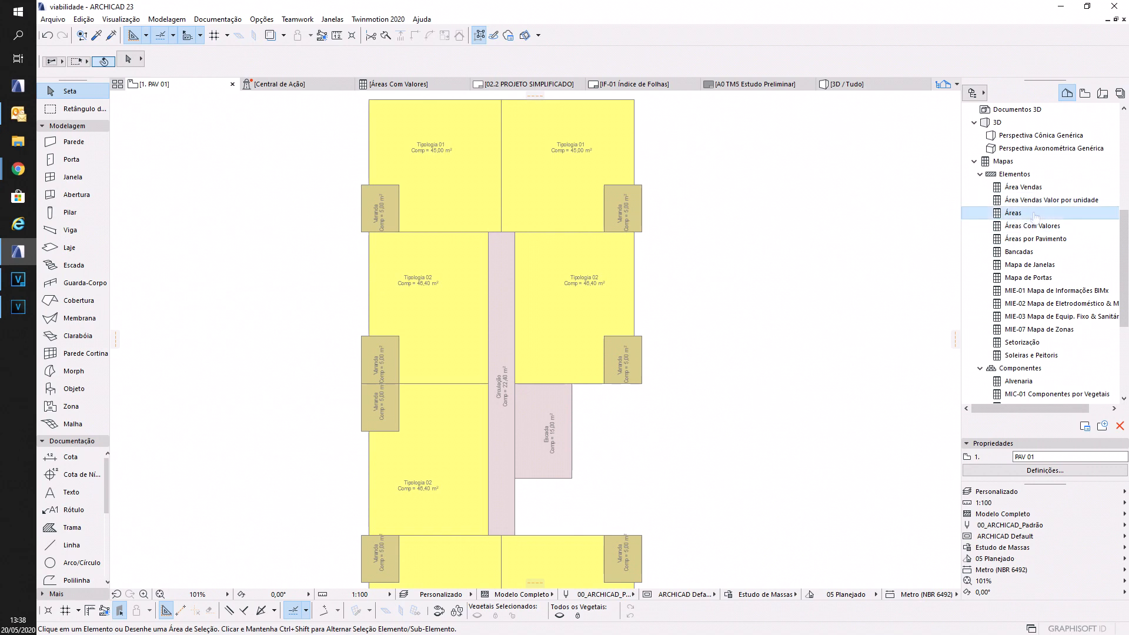
{"action": "double_click", "coordinate": [1035, 216]}
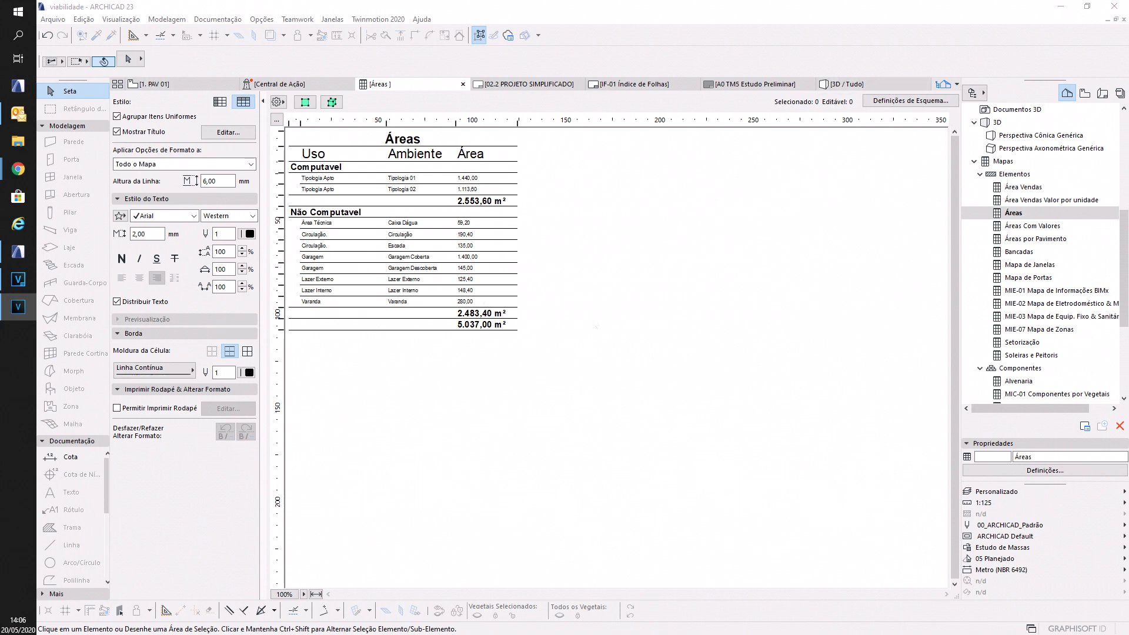
- Open the Áreas scheme settings and review the new-scheme options, the element type criterion and the zone categories available for exclusion
{"action": "left_click", "coordinate": [911, 101]}
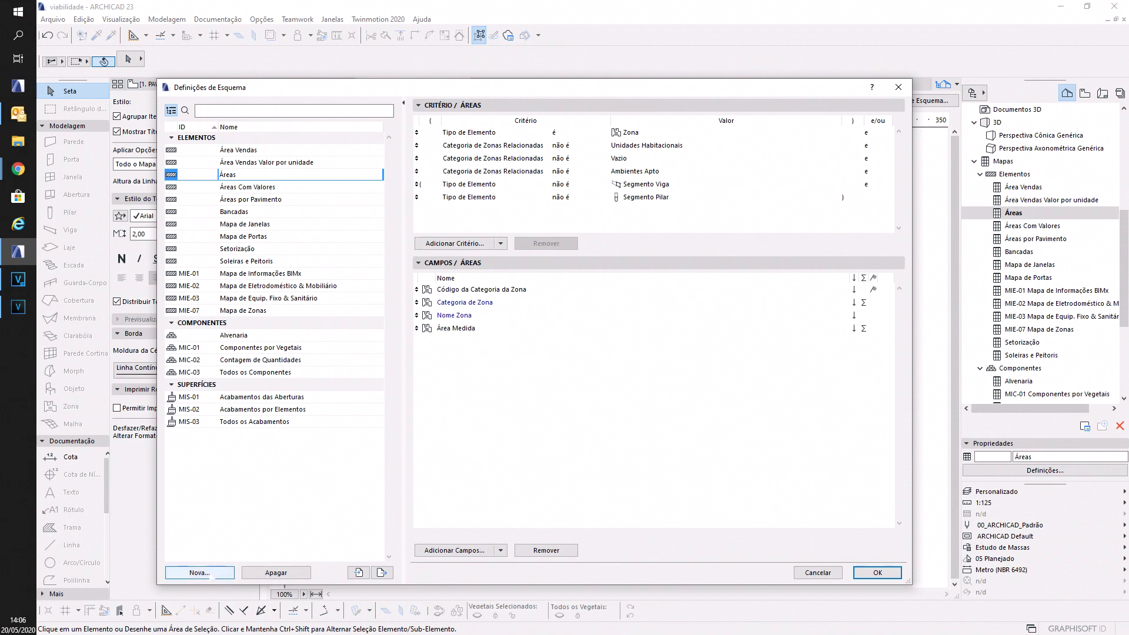
{"action": "left_click", "coordinate": [200, 573]}
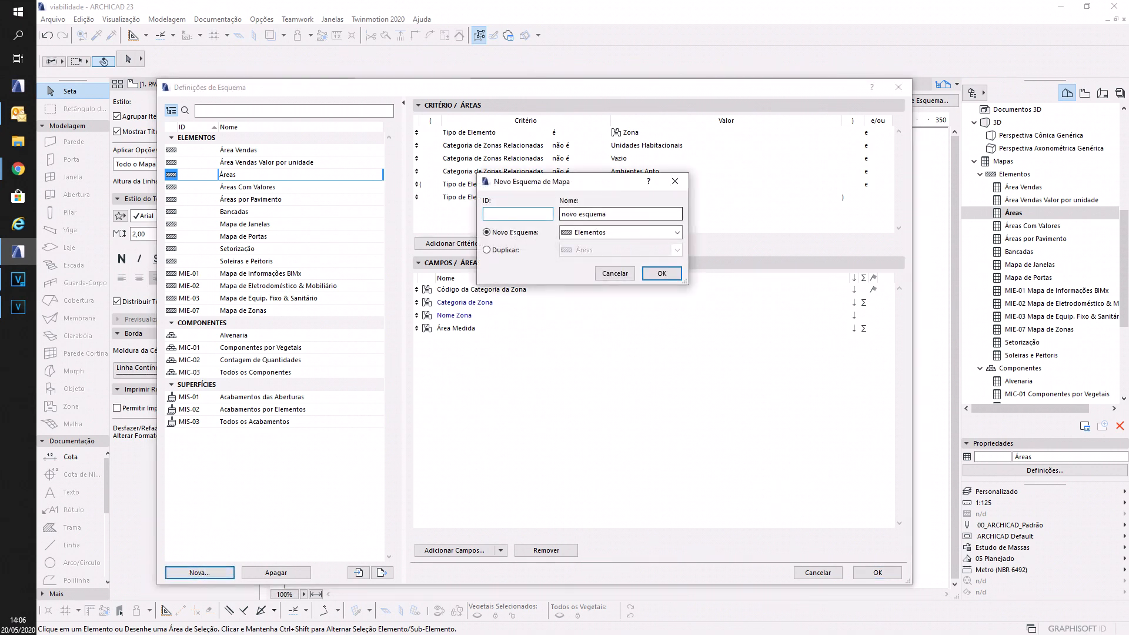
{"action": "left_click", "coordinate": [615, 274]}
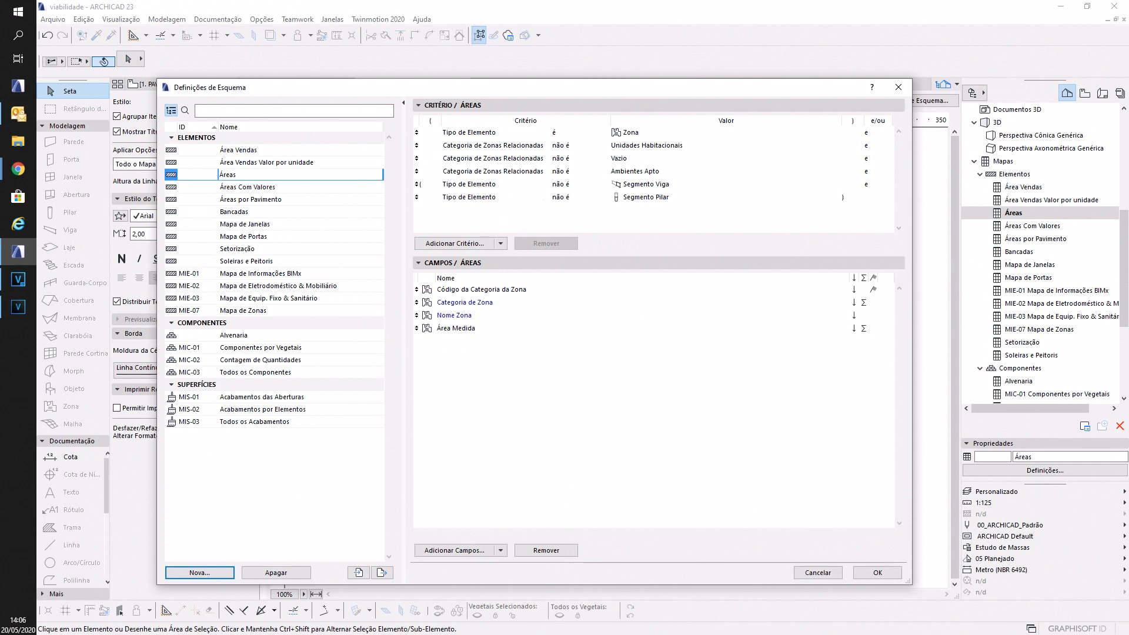
{"action": "left_click", "coordinate": [595, 134]}
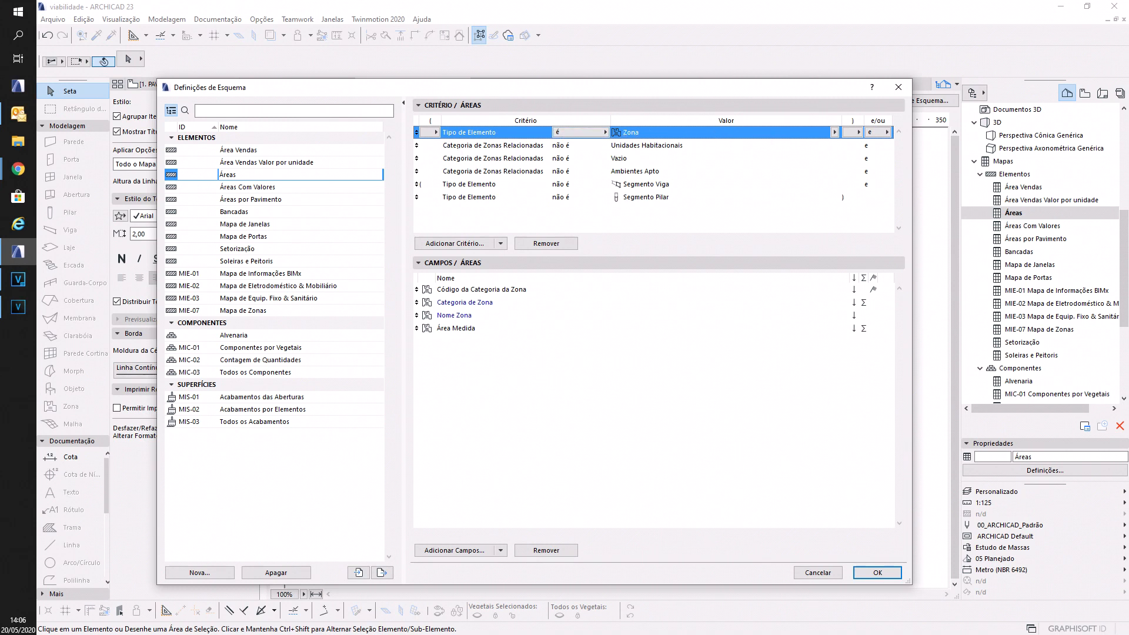
{"action": "left_click", "coordinate": [542, 146]}
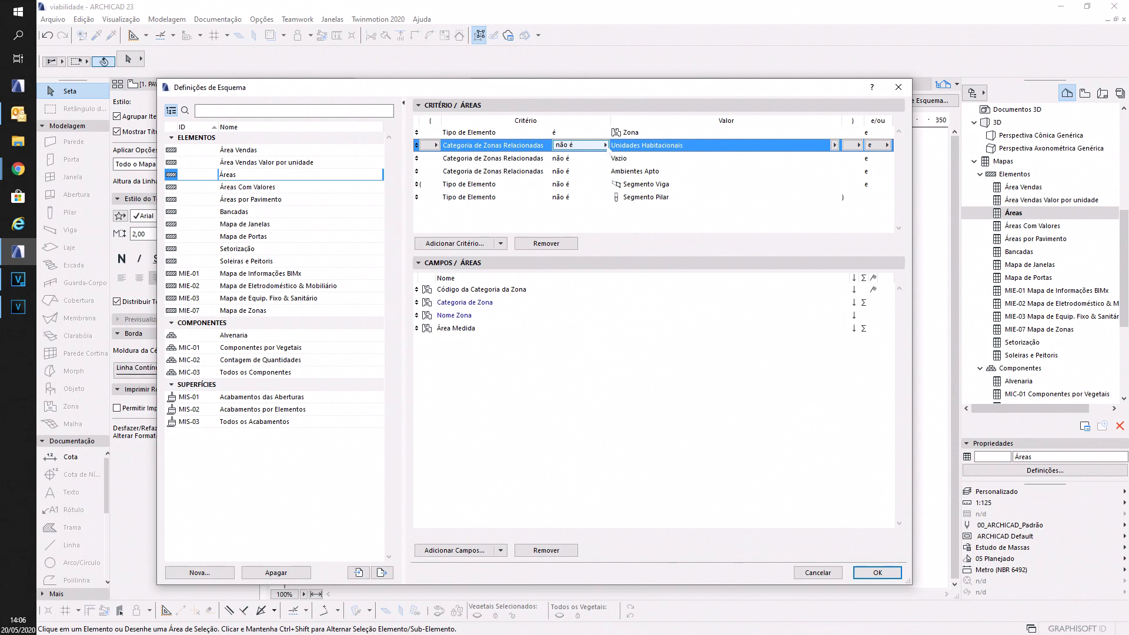
{"action": "left_click", "coordinate": [834, 145]}
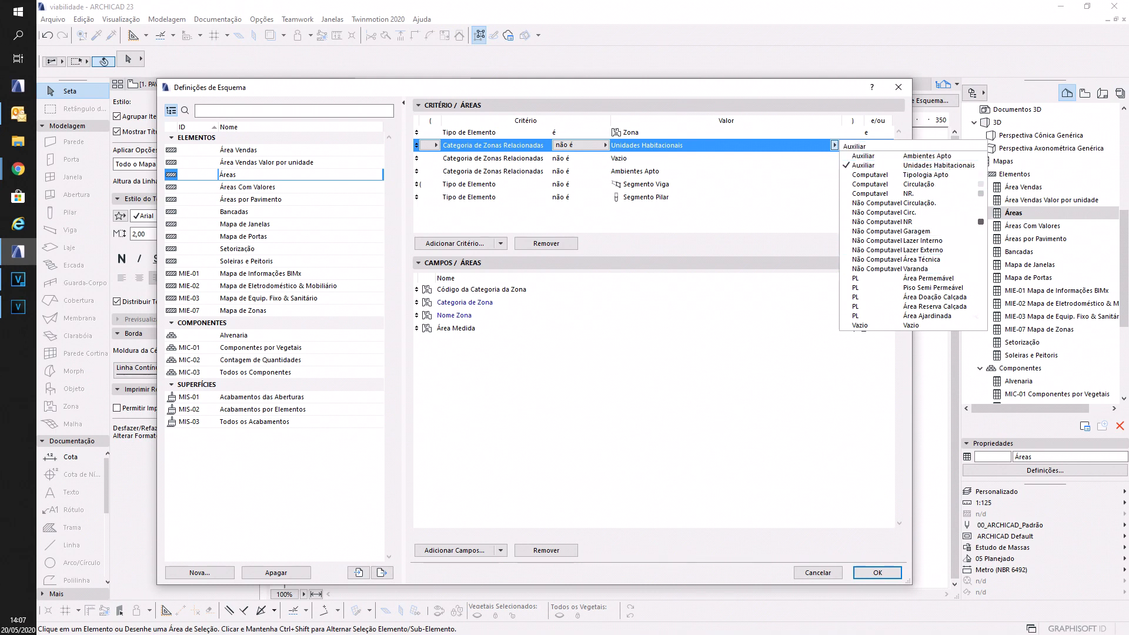
{"action": "left_click", "coordinate": [661, 241]}
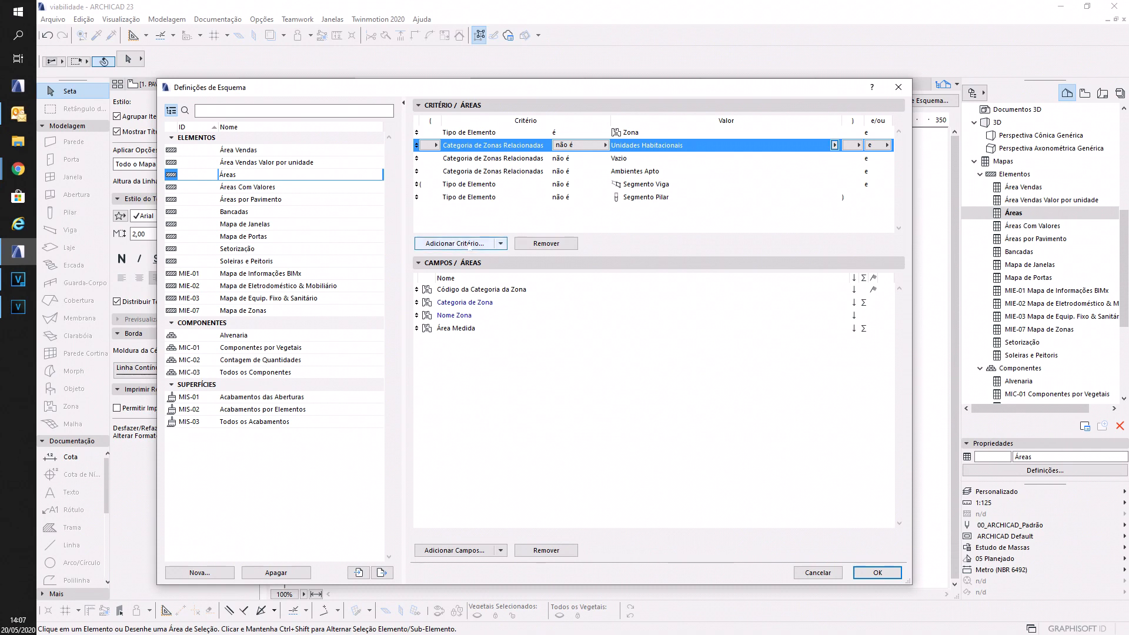
- Add a criterion to the Áreas scheme: Categoria de Zonas Relacionadas não é Área Permemável
{"action": "left_click", "coordinate": [469, 247]}
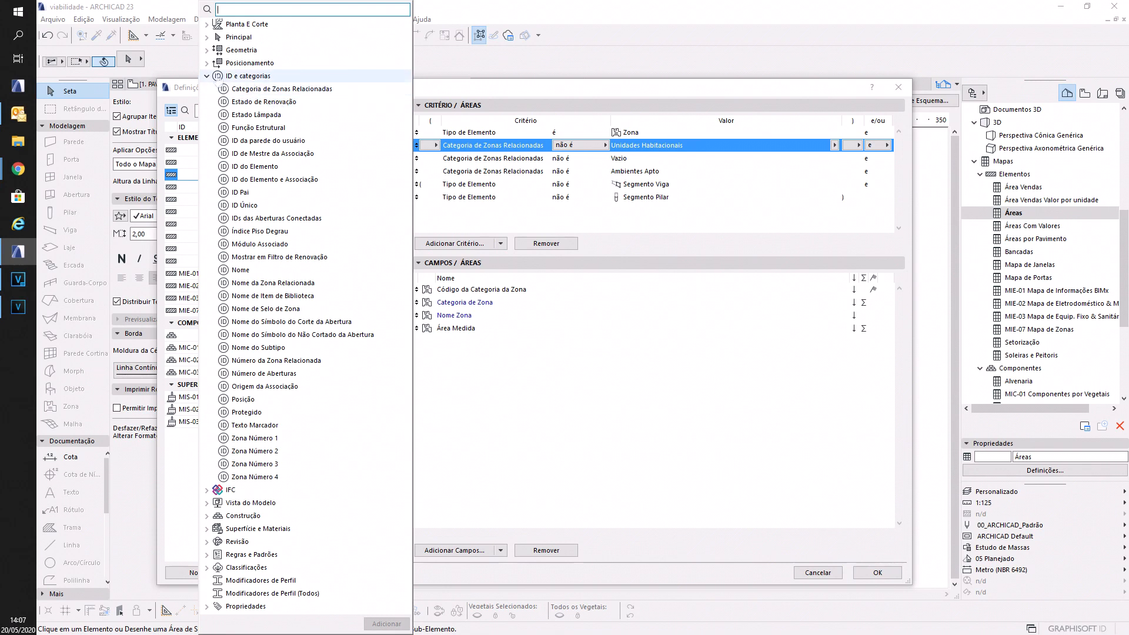
{"action": "double_click", "coordinate": [321, 92]}
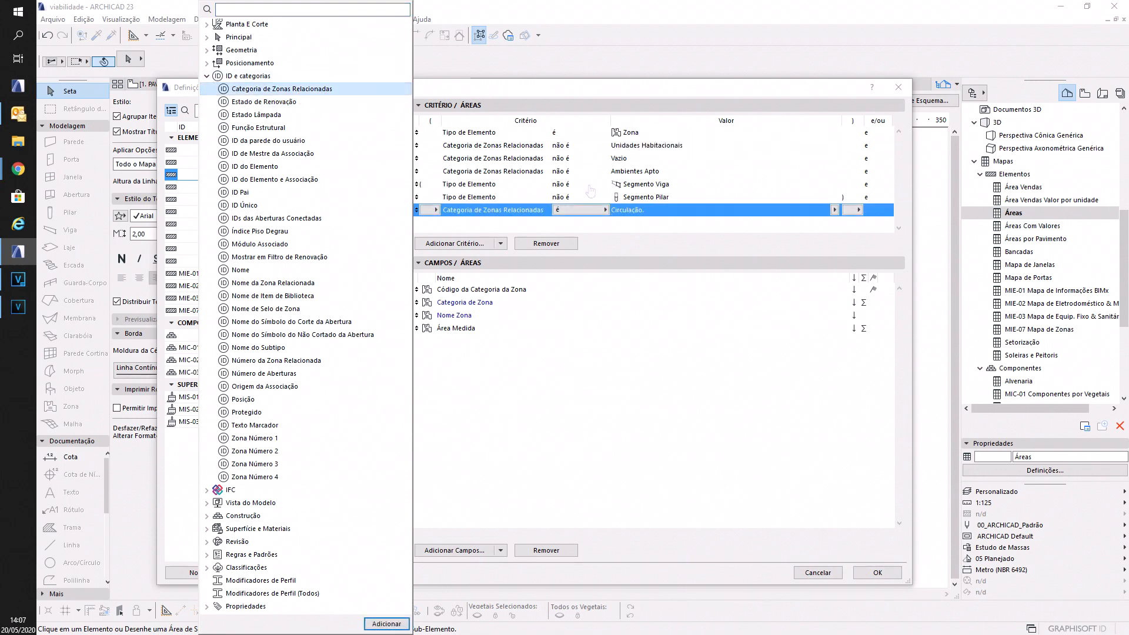
{"action": "left_click", "coordinate": [604, 210]}
{"action": "left_click", "coordinate": [623, 210]}
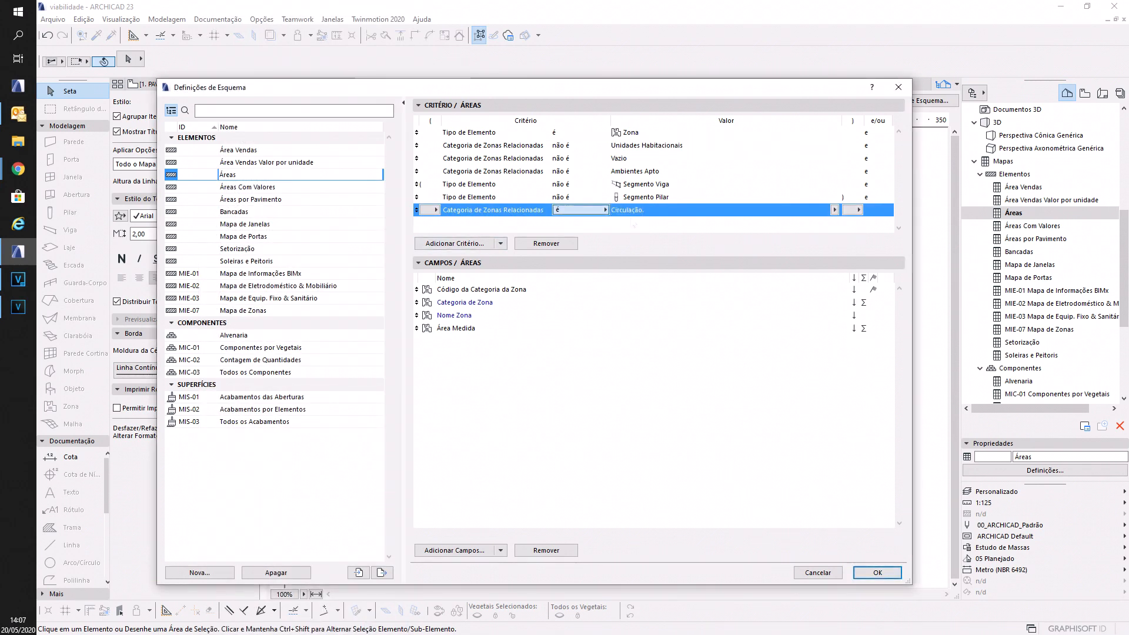
{"action": "left_click", "coordinate": [835, 210]}
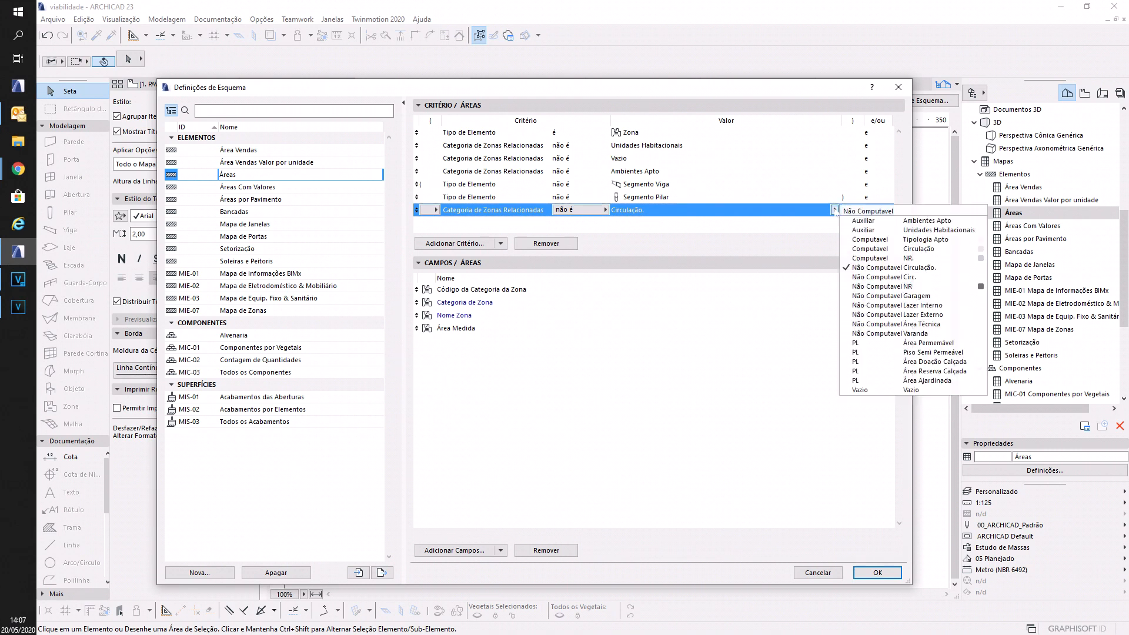
{"action": "left_click", "coordinate": [953, 343]}
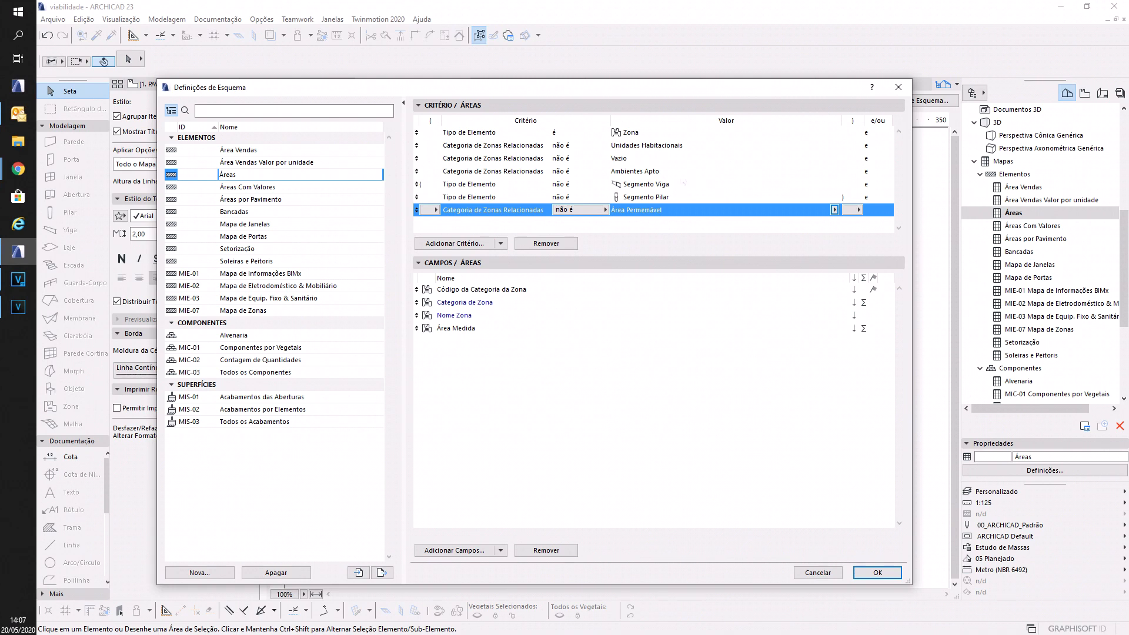
- Compare the scheme's fields, starting with Código da Categoria da Zona, with the Áreas table and apply the scheme settings
{"action": "left_click_drag", "start_coordinate": [673, 90], "coordinate": [676, 75]}
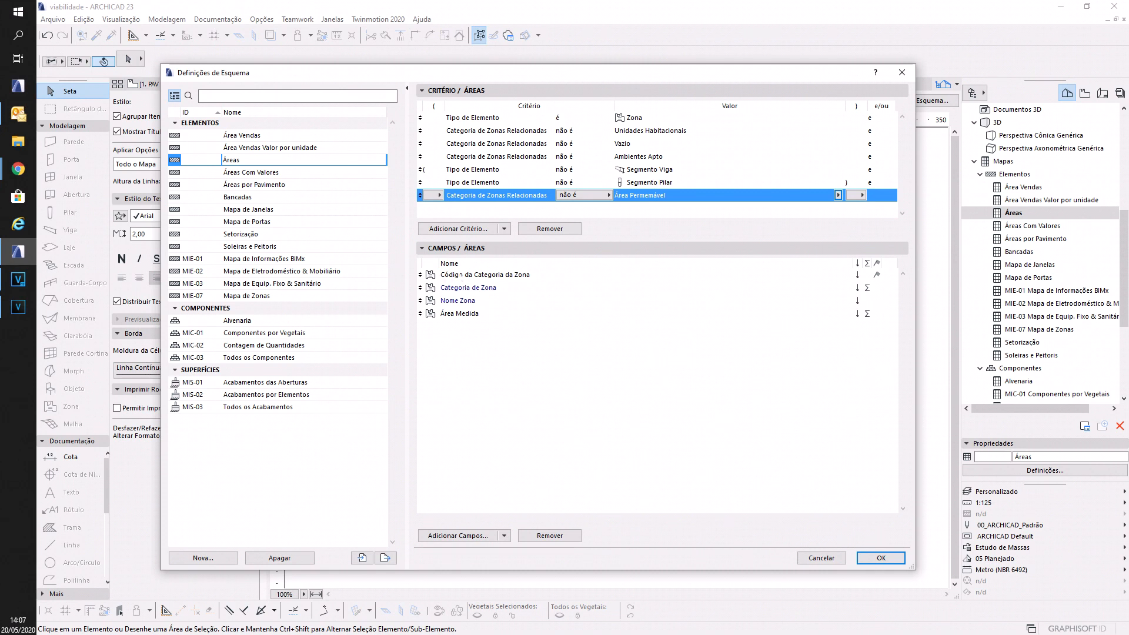
{"action": "left_click", "coordinate": [801, 275]}
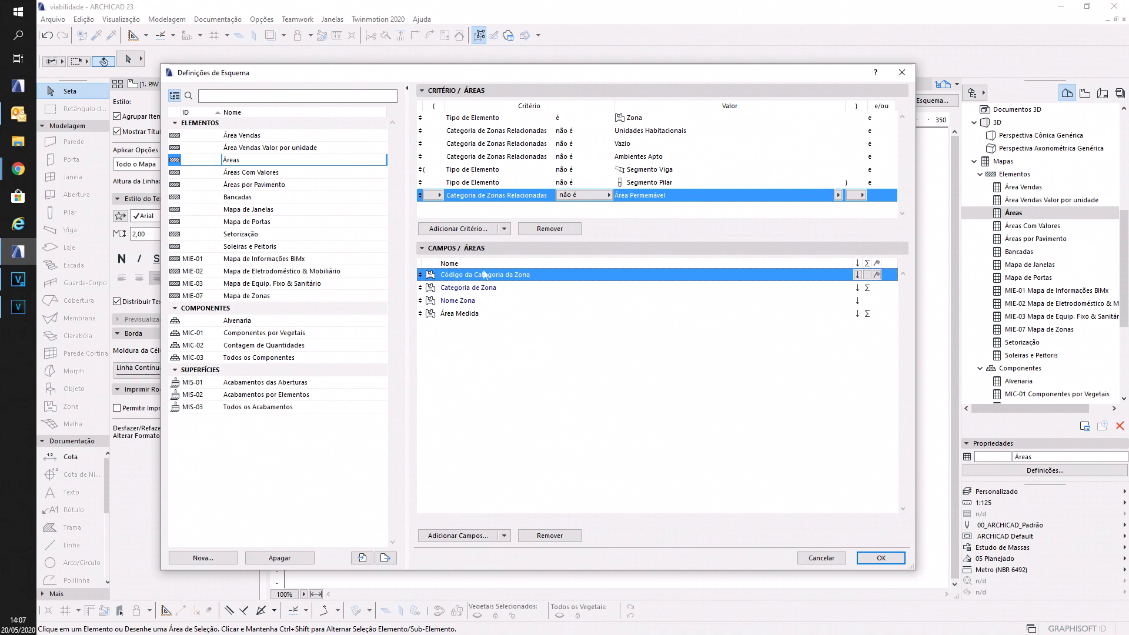
{"action": "left_click_drag", "start_coordinate": [671, 72], "coordinate": [688, 337]}
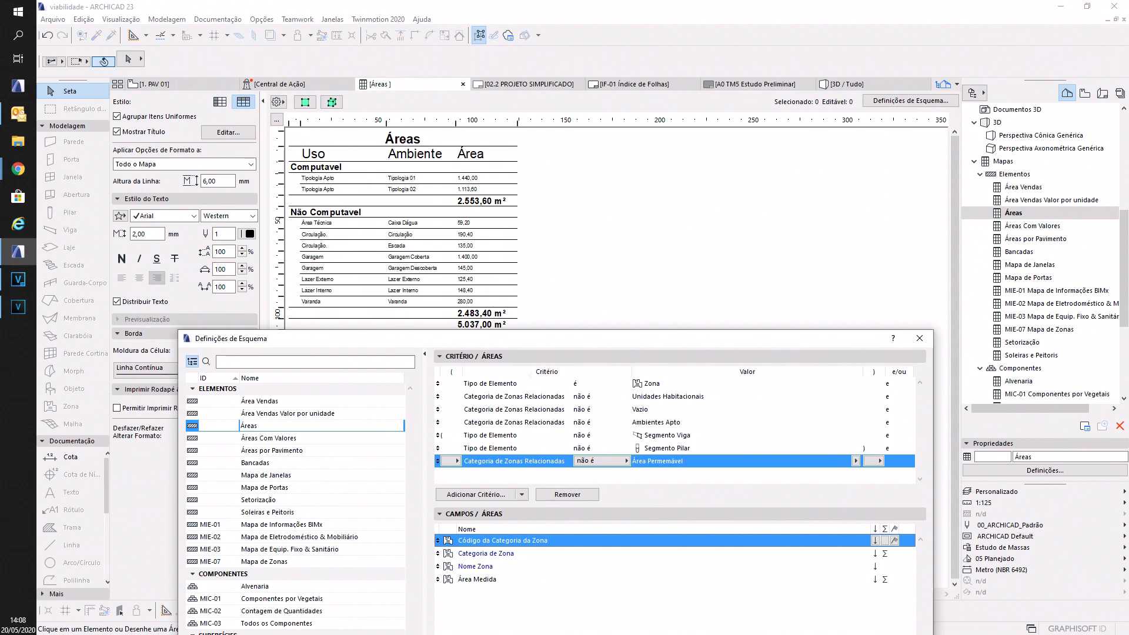
{"action": "left_click_drag", "start_coordinate": [566, 341], "coordinate": [547, 115]}
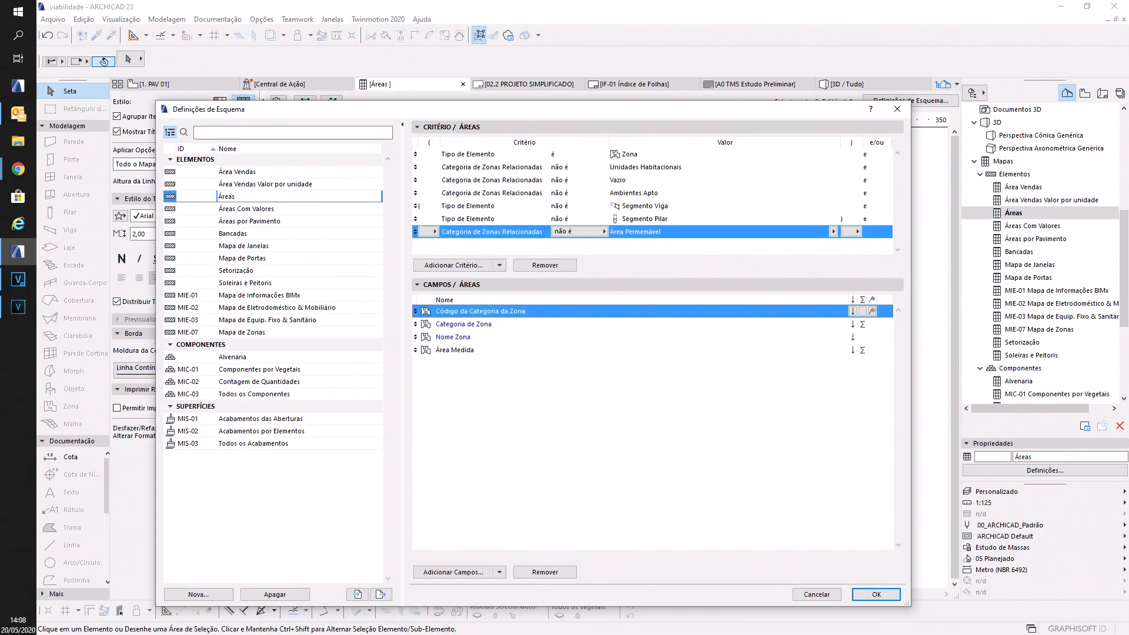
{"action": "left_click_drag", "start_coordinate": [547, 112], "coordinate": [602, 431]}
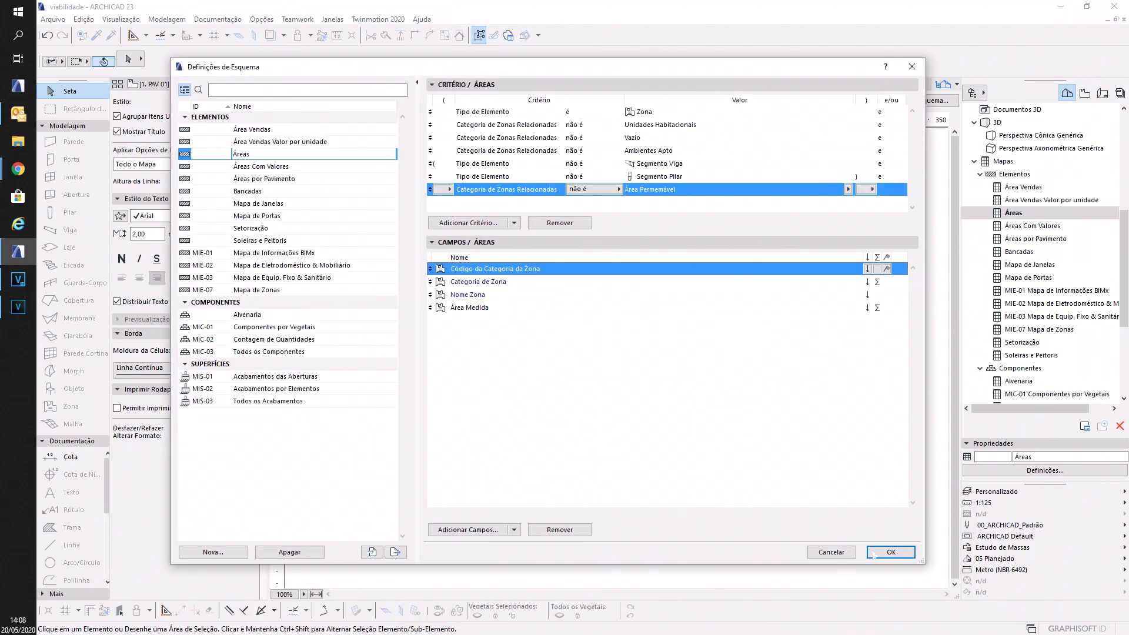
{"action": "left_click", "coordinate": [881, 545]}
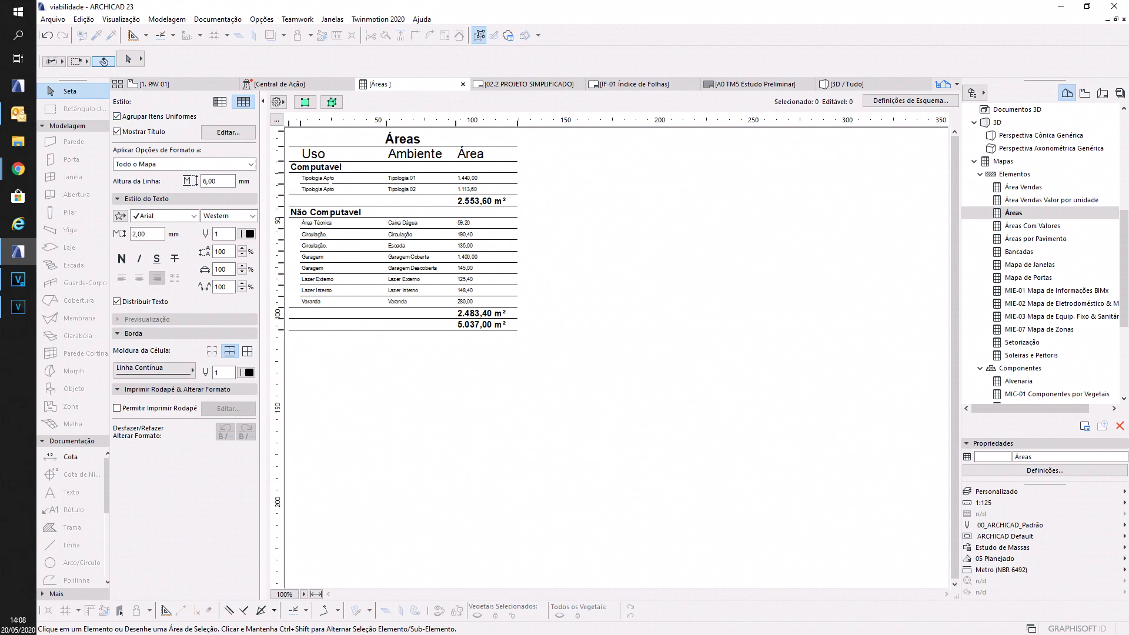
- Examine the individual zone areas in the Áreas table by ungrouping the uniform items, and restore the grouping
{"action": "left_click", "coordinate": [467, 178]}
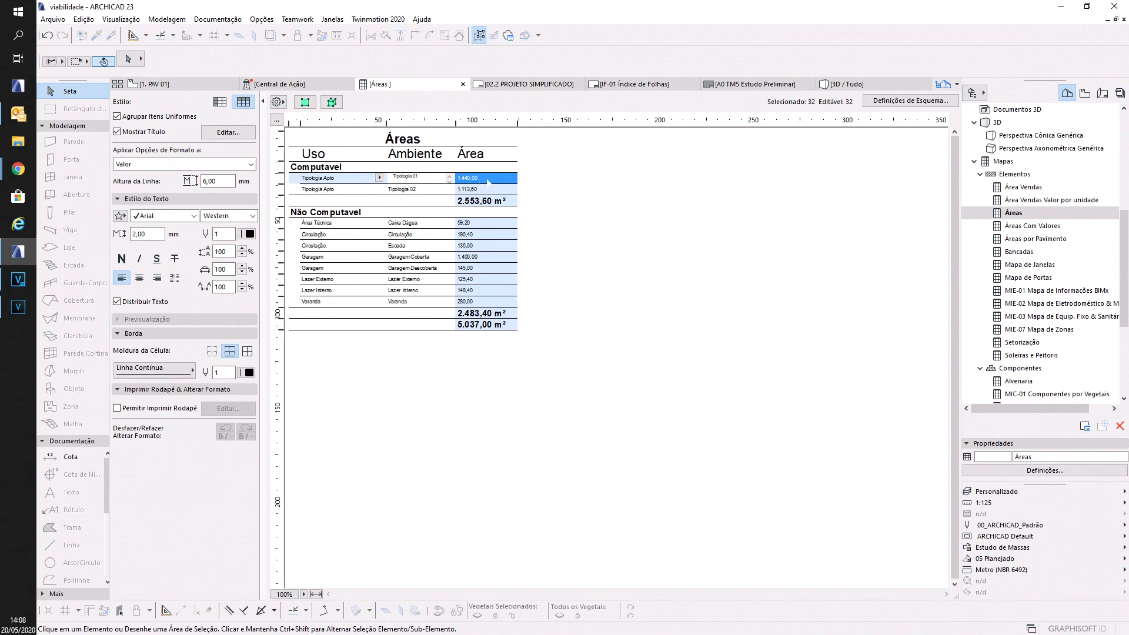
{"action": "left_click", "coordinate": [572, 432]}
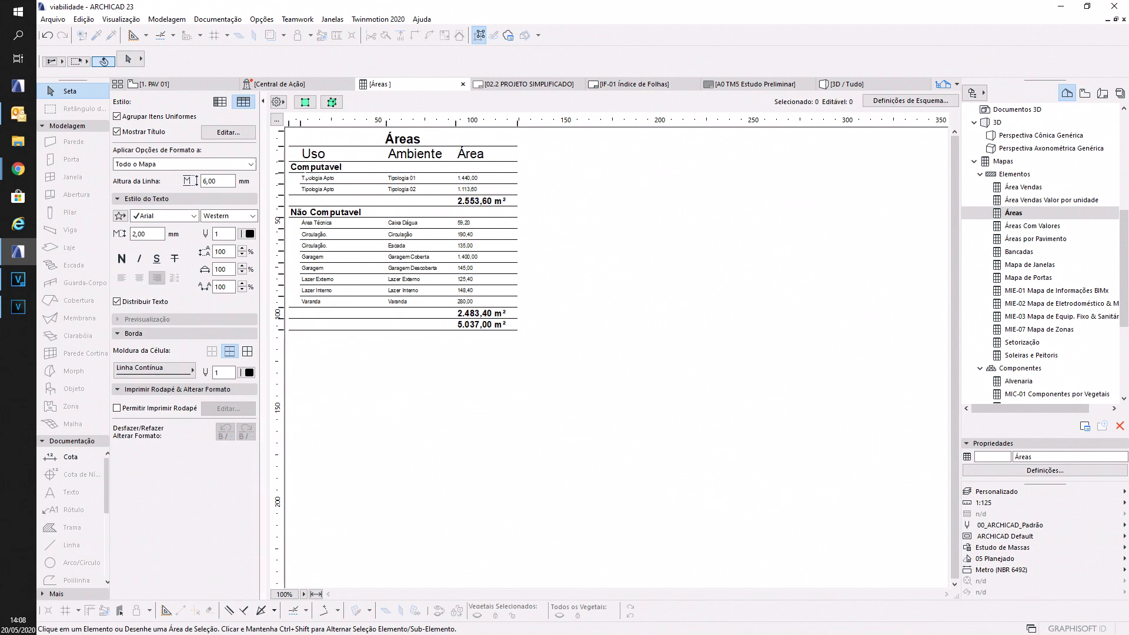
{"action": "left_click", "coordinate": [117, 116]}
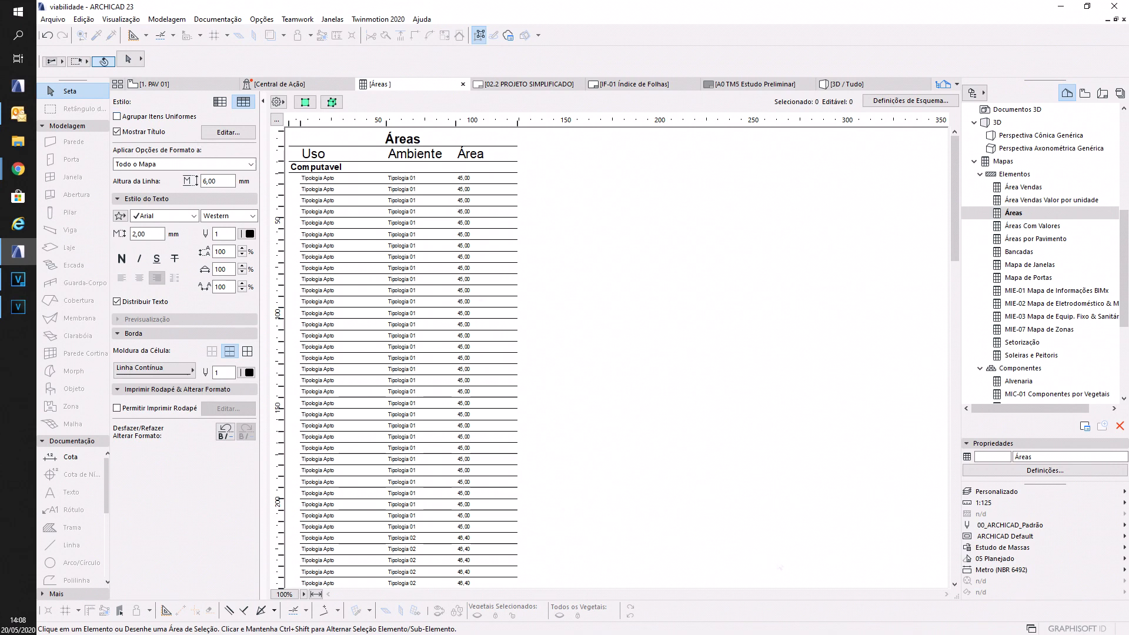
{"action": "left_click", "coordinate": [117, 117]}
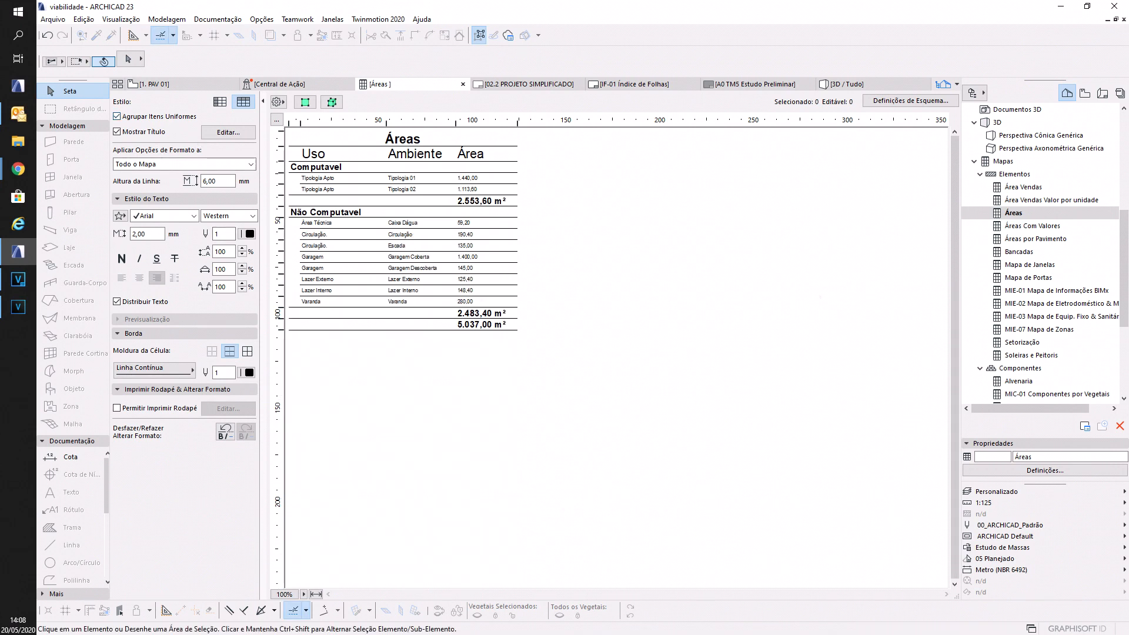
- Compare the Áreas scheme's criteria and fields with the table, close the scheme settings and inspect the Tipologia 01 area value
{"action": "left_click", "coordinate": [910, 101]}
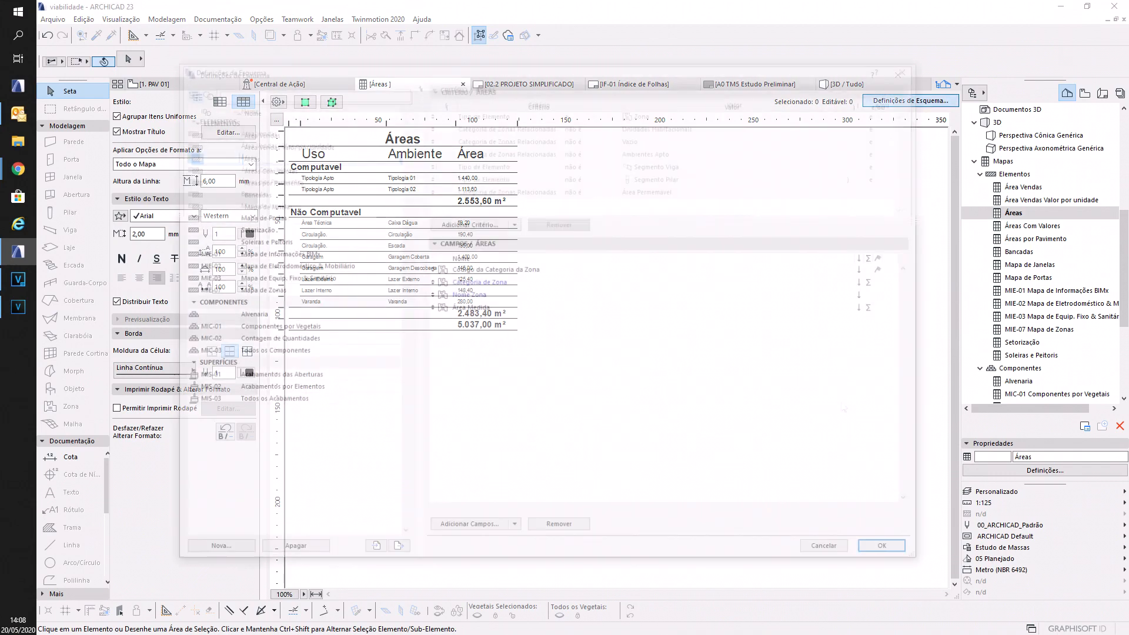
{"action": "left_click_drag", "start_coordinate": [411, 66], "coordinate": [402, 328]}
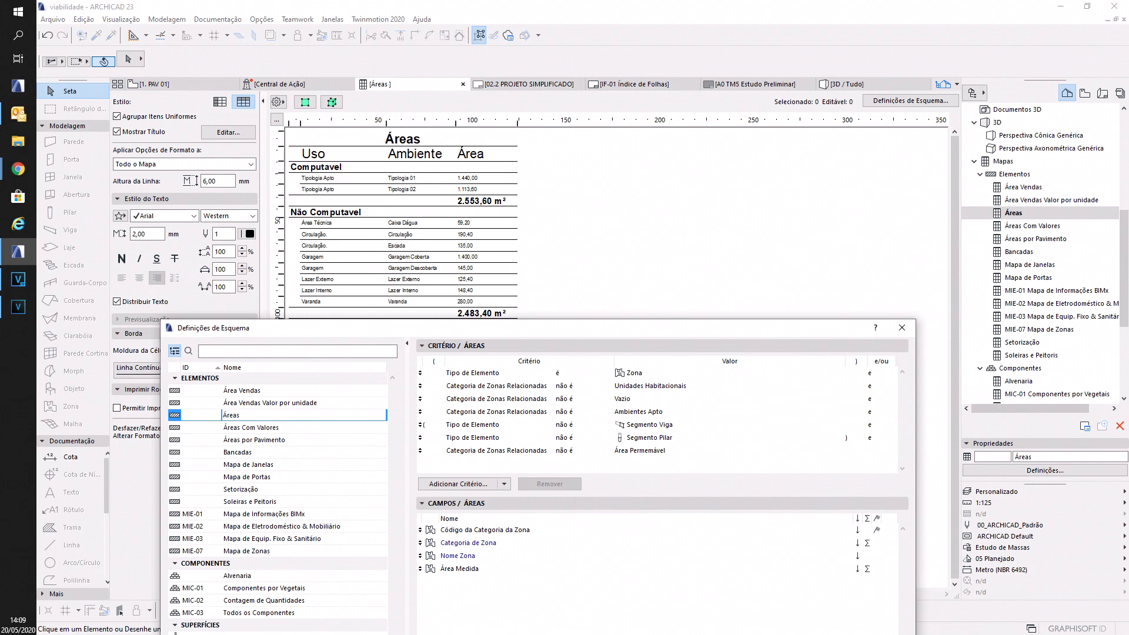
{"action": "left_click_drag", "start_coordinate": [480, 327], "coordinate": [466, 28]}
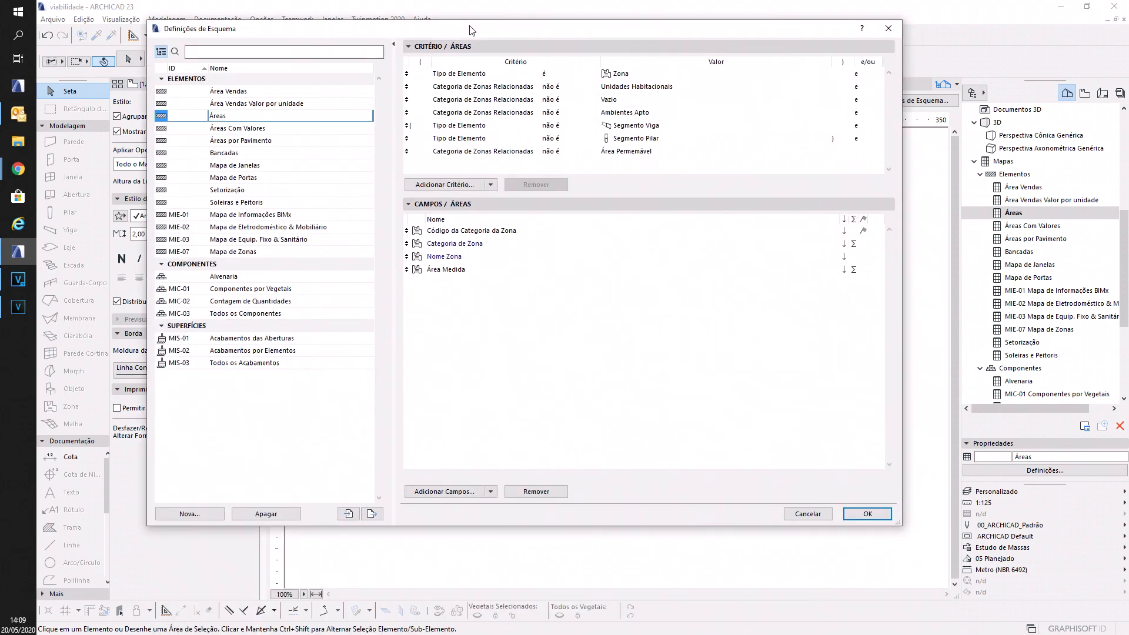
{"action": "left_click", "coordinate": [879, 515]}
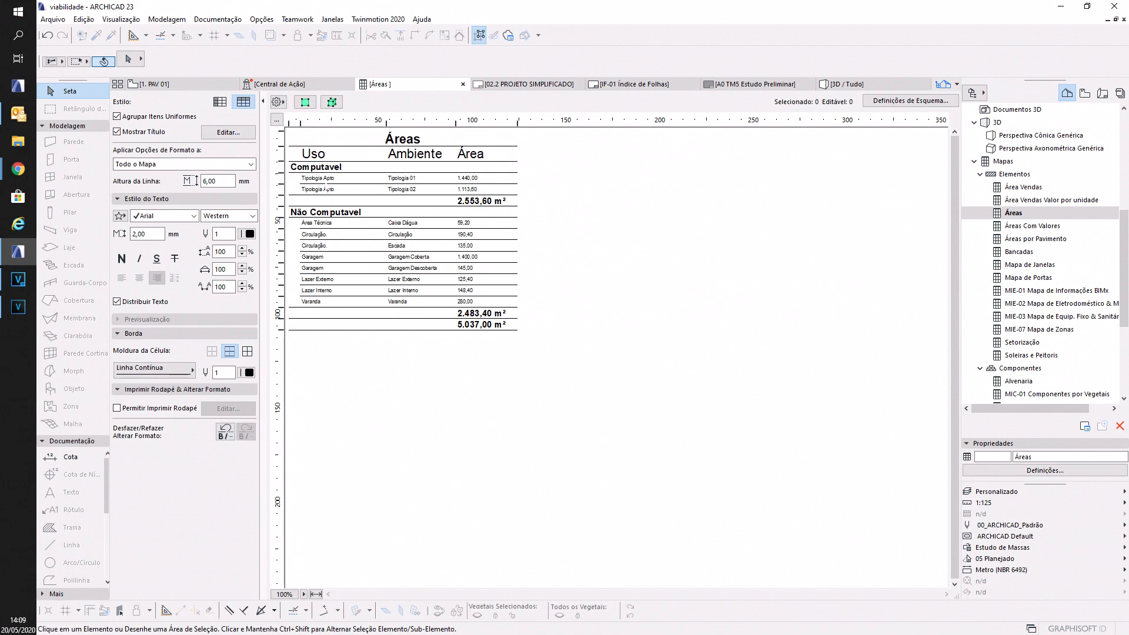
{"action": "left_click", "coordinate": [483, 178]}
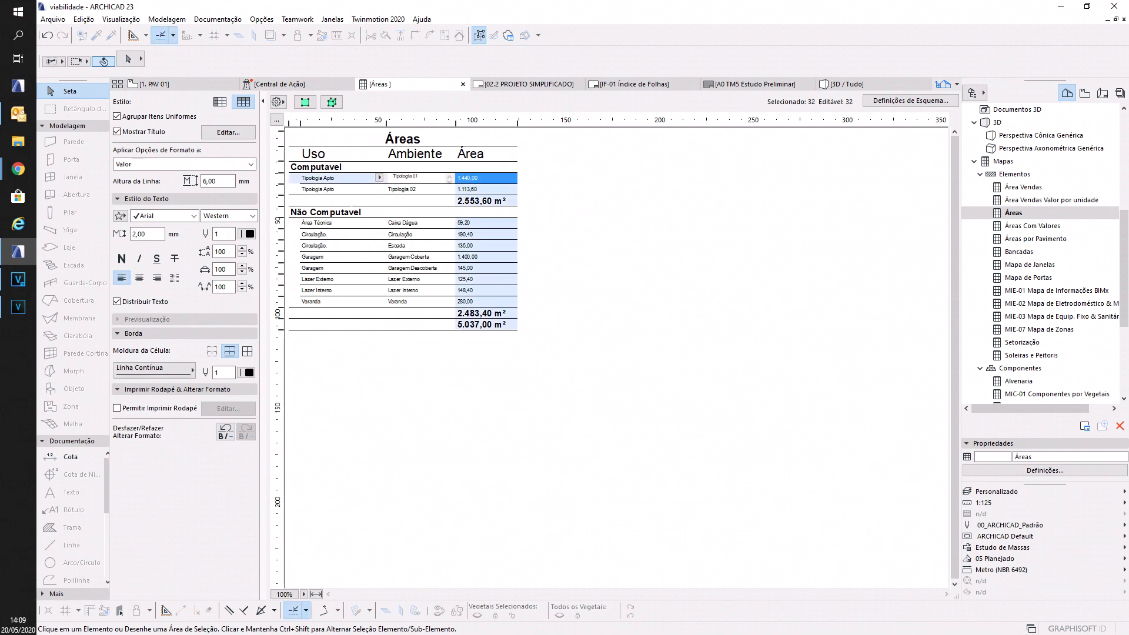
{"action": "left_click", "coordinate": [342, 234]}
{"action": "left_click", "coordinate": [728, 272]}
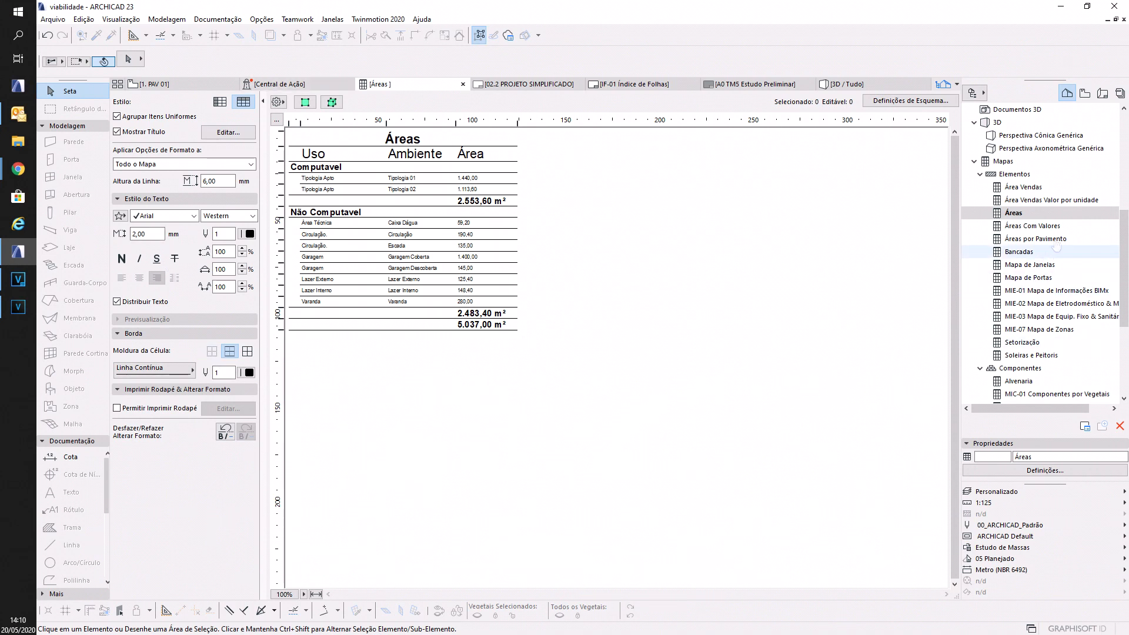
- Open the Áreas Com Valores schedule and review its scheme fields and the available CUSTOS (Viabilidade) properties
{"action": "left_click", "coordinate": [1067, 228]}
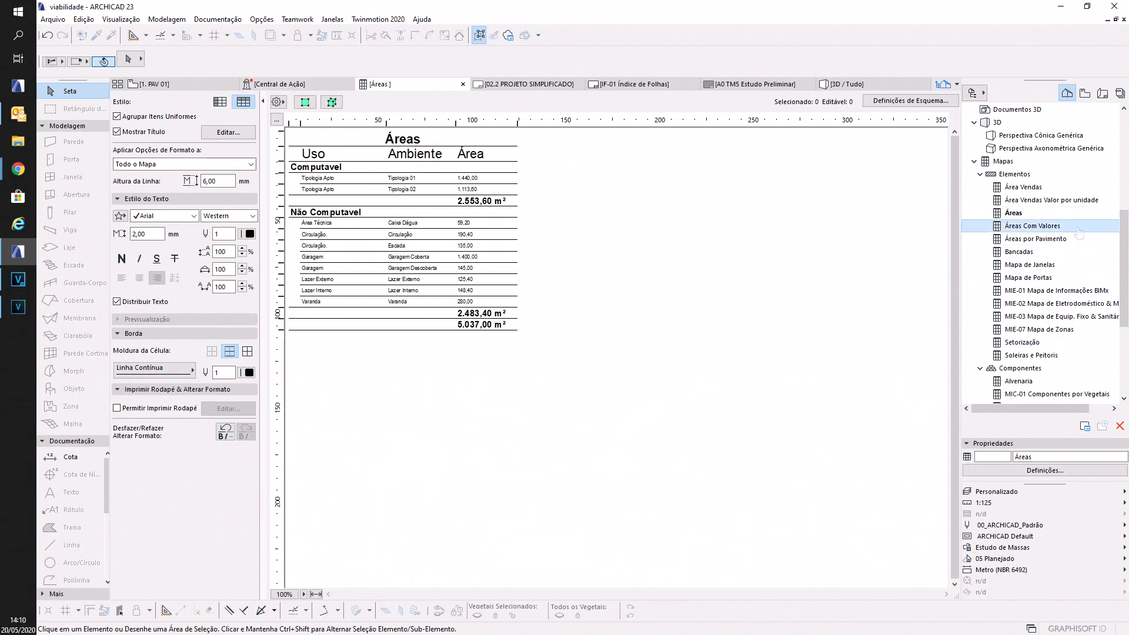
{"action": "double_click", "coordinate": [1078, 230]}
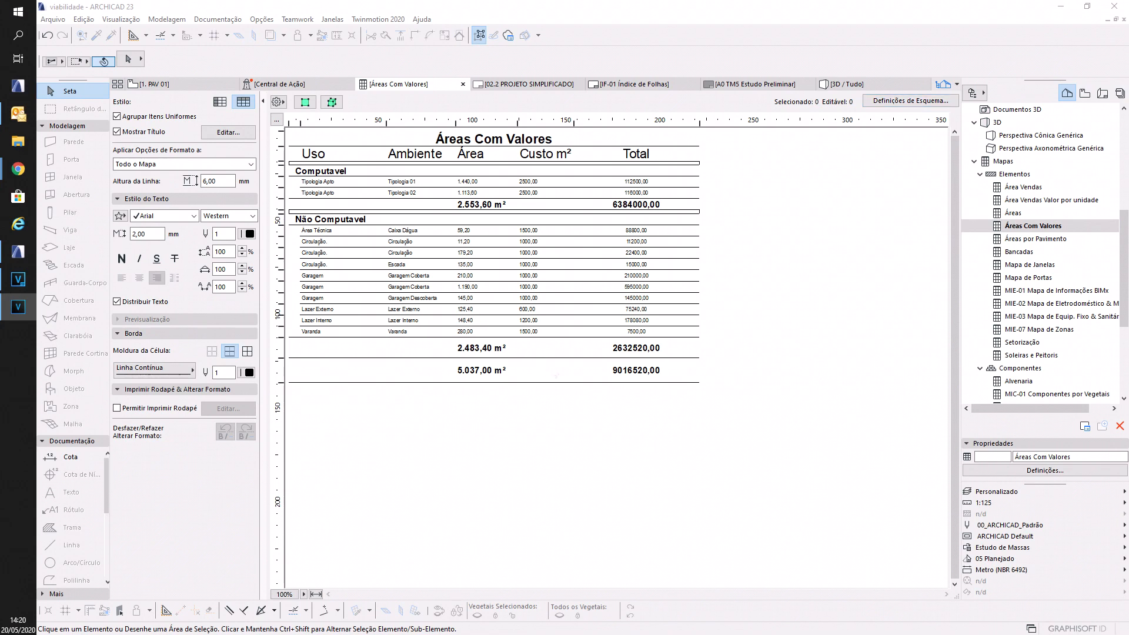
{"action": "left_click", "coordinate": [891, 101]}
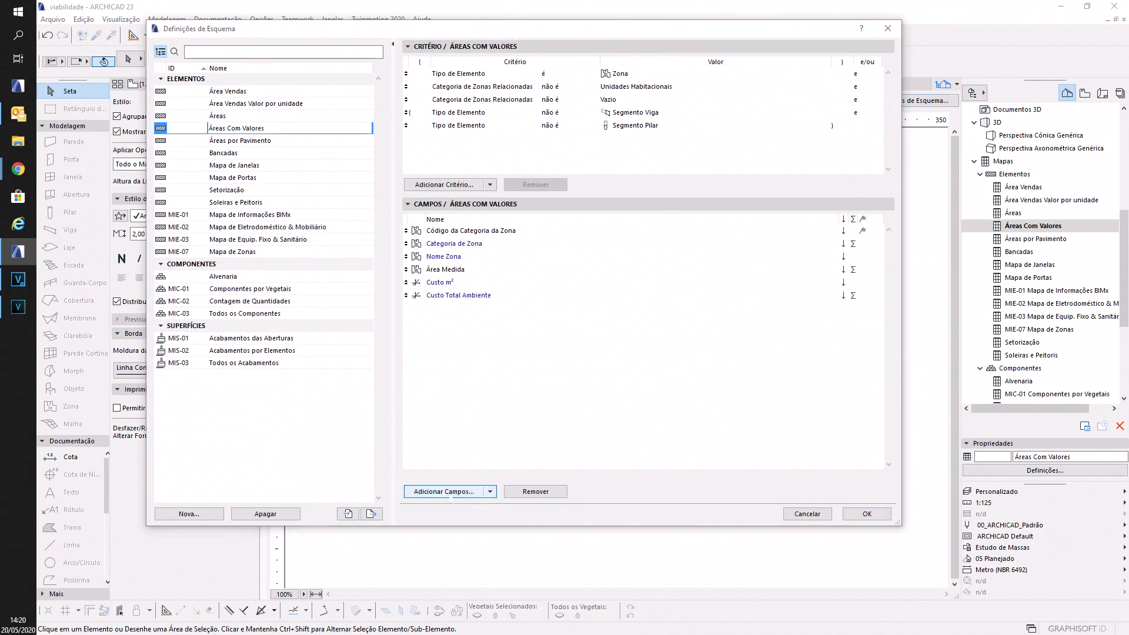
{"action": "left_click", "coordinate": [447, 491]}
{"action": "left_click", "coordinate": [197, 200]}
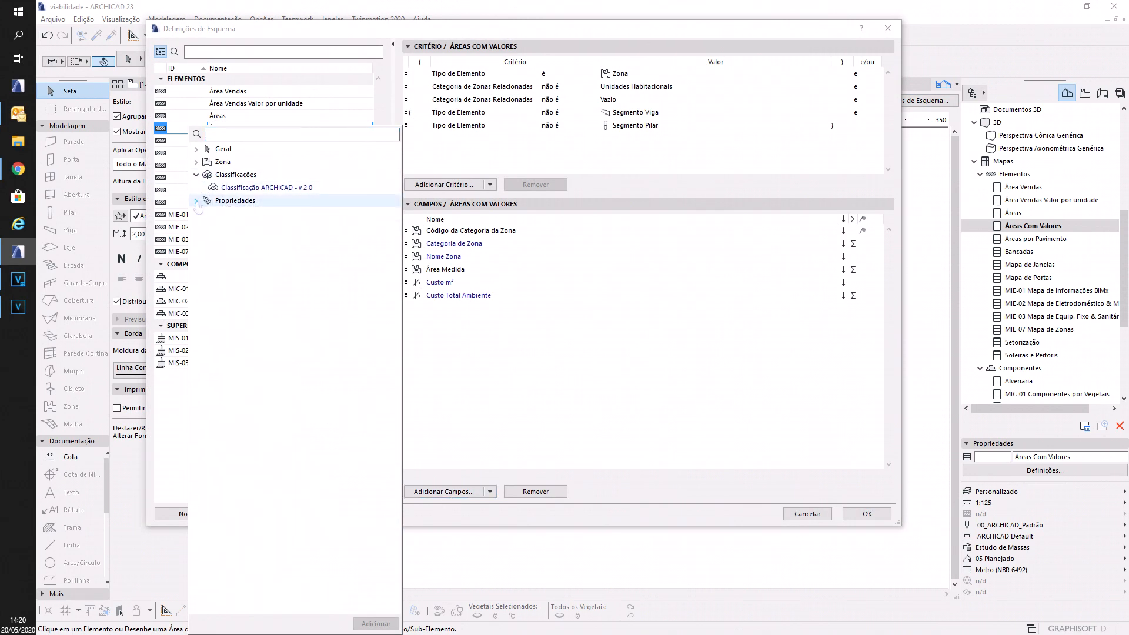
{"action": "left_click", "coordinate": [196, 201]}
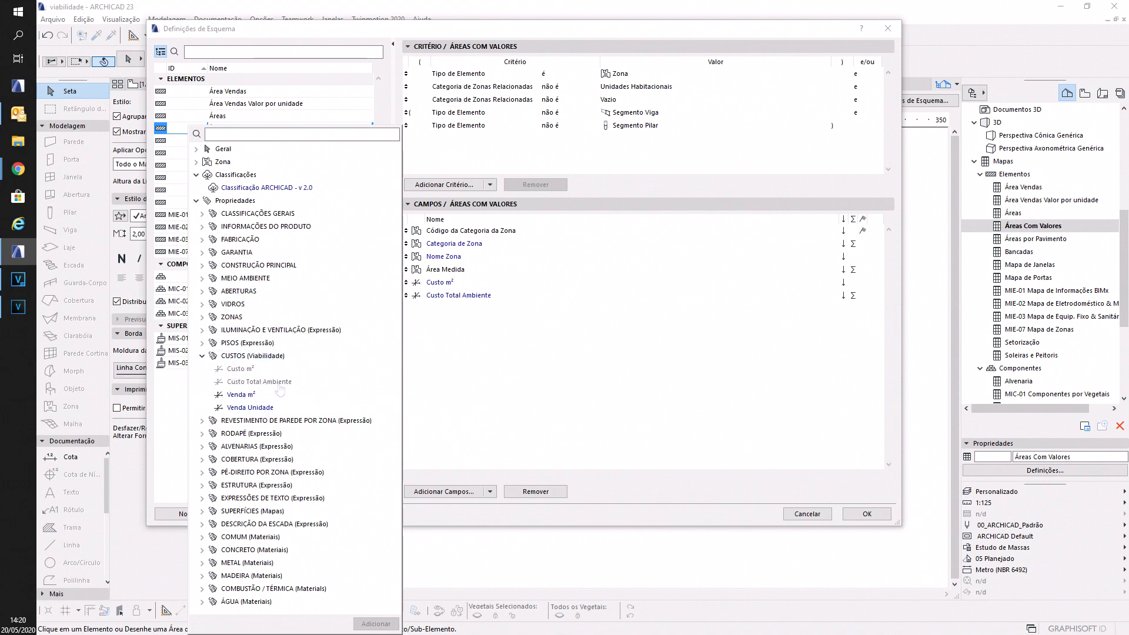
{"action": "left_click", "coordinate": [742, 378]}
{"action": "left_click", "coordinate": [881, 514]}
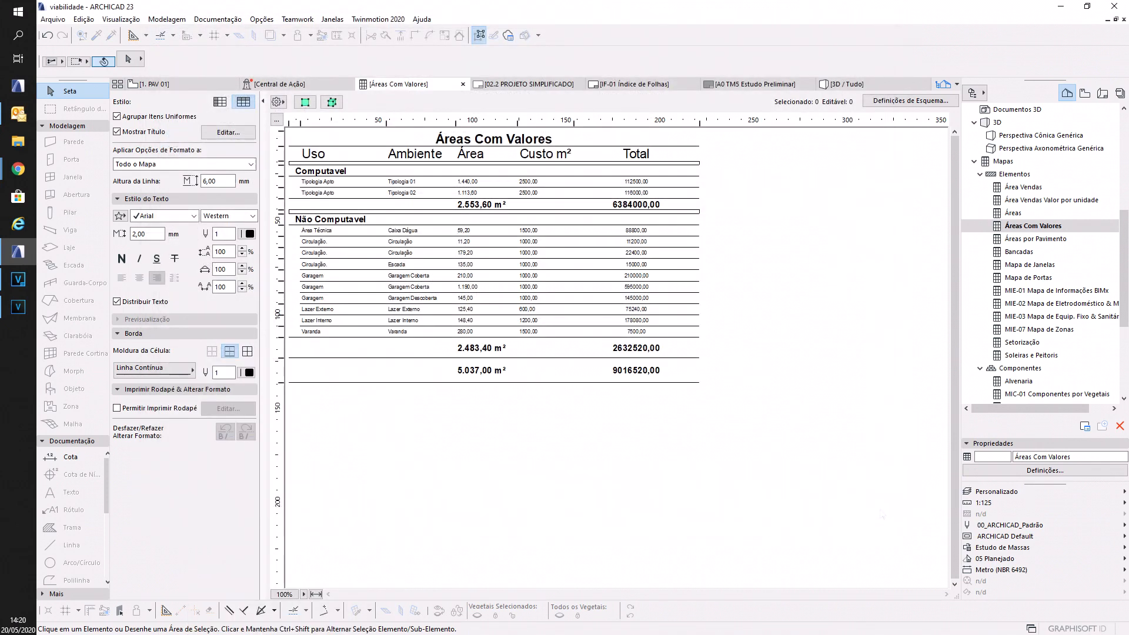
- Set the Custo m² of Tipologia 01 to 3000 in the Áreas Com Valores schedule
{"action": "left_click", "coordinate": [548, 182]}
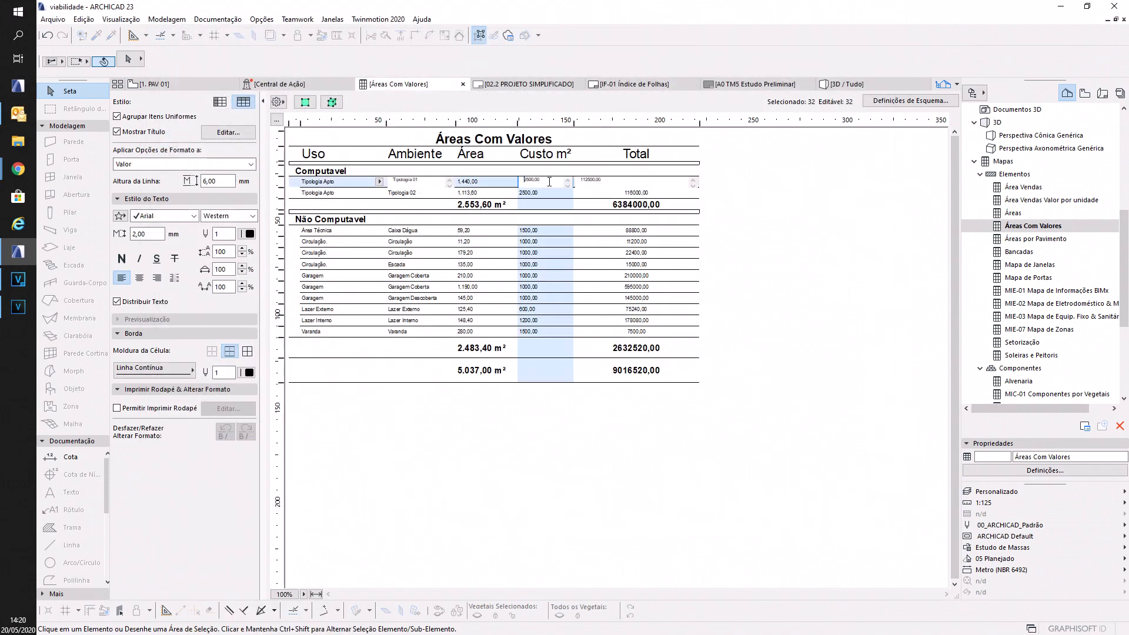
{"action": "left_click", "coordinate": [599, 209]}
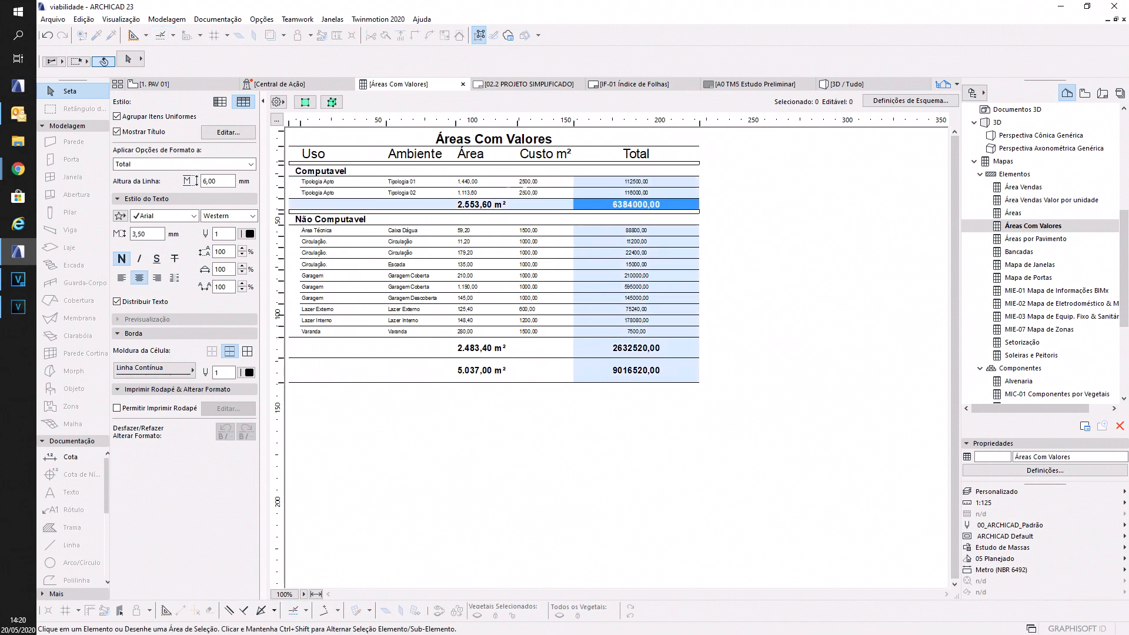
{"action": "left_click", "coordinate": [551, 182]}
{"action": "double_click", "coordinate": [550, 182]}
{"action": "type", "text": "3000"}
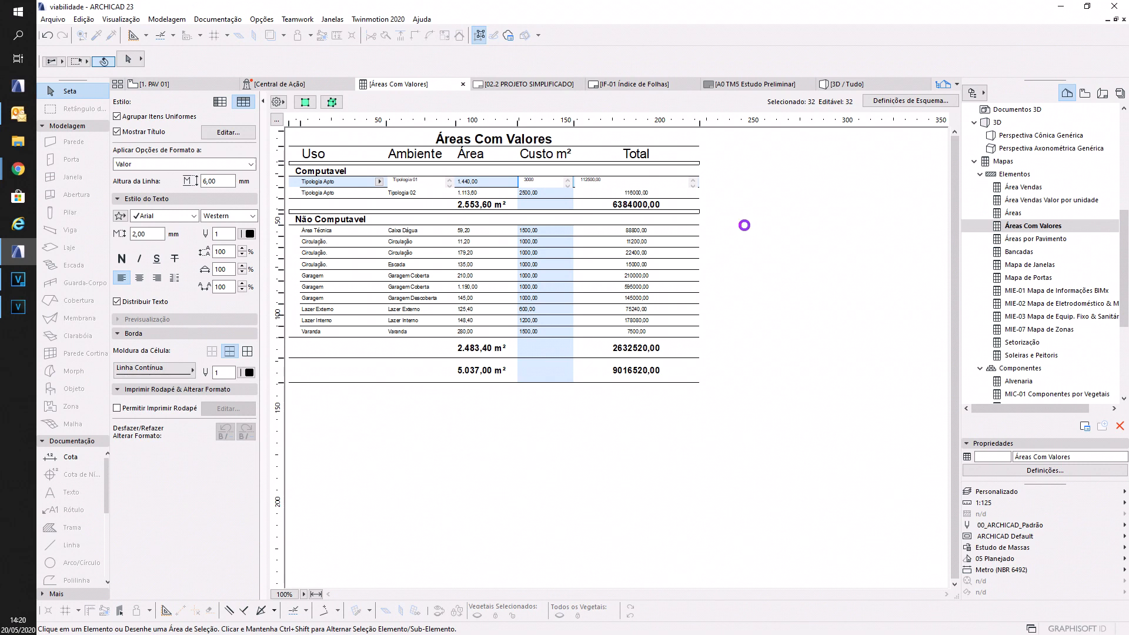
{"action": "key", "text": "Return"}
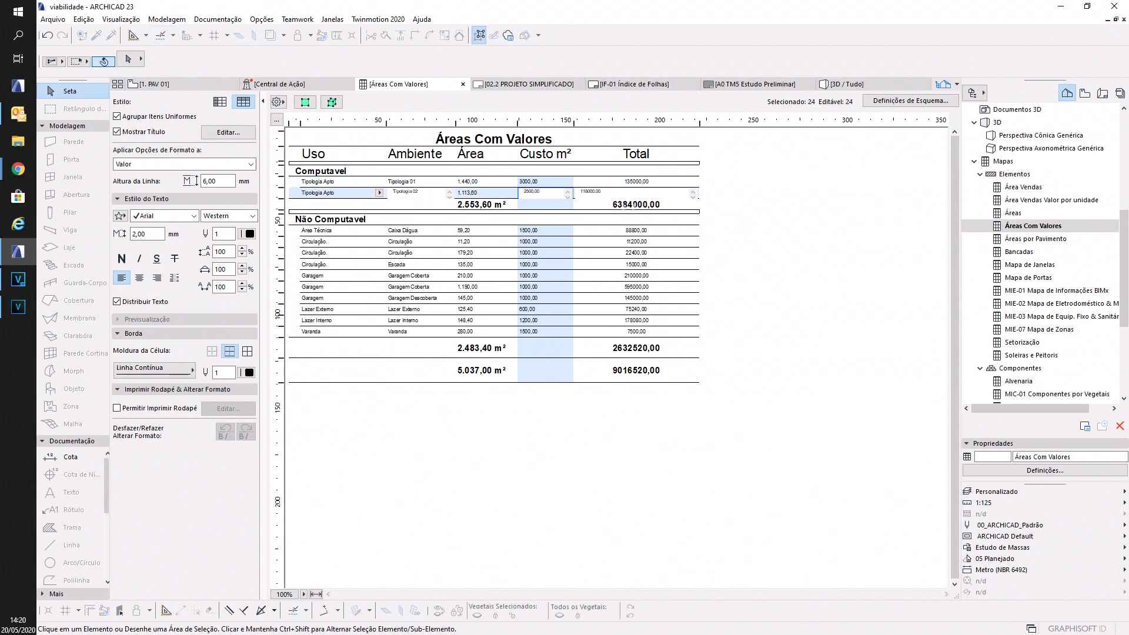
- Refresh the Áreas Com Valores totals by switching to the Áreas schedule and back
{"action": "left_click", "coordinate": [1038, 214]}
{"action": "double_click", "coordinate": [1039, 214]}
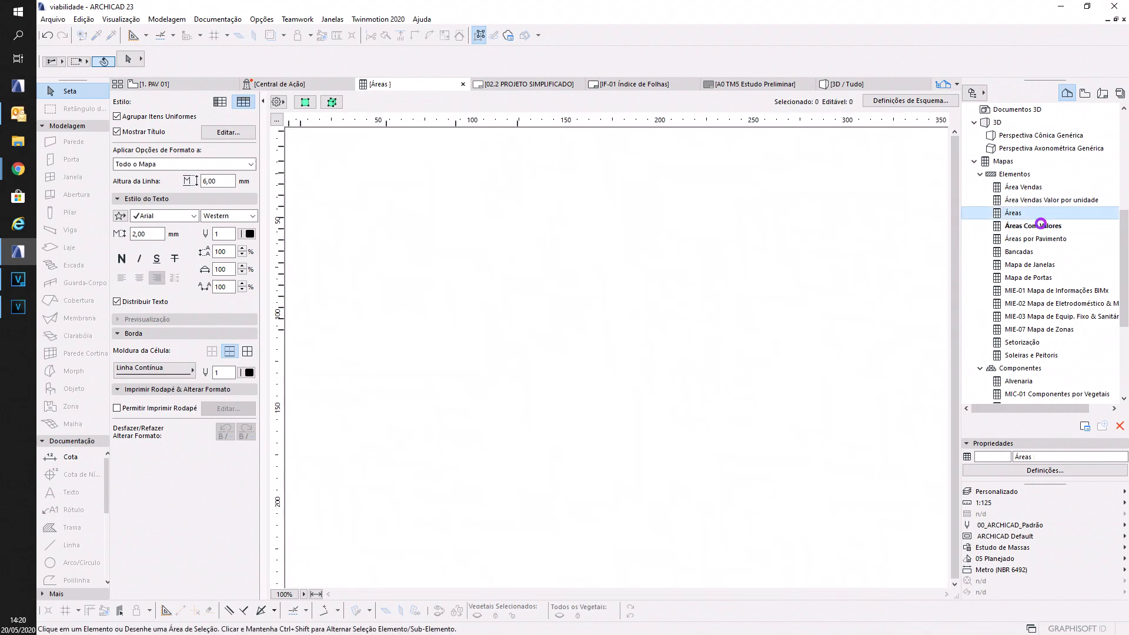
{"action": "double_click", "coordinate": [1037, 225]}
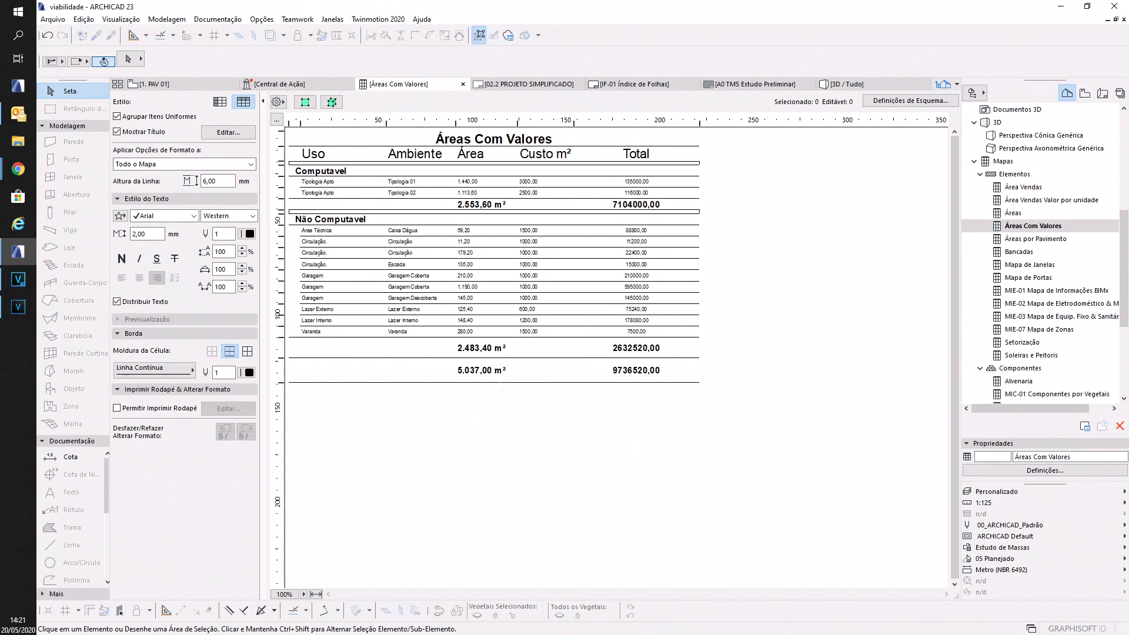
- Review the cost of every individual zone in Áreas Com Valores with uniform items ungrouped, and restore the grouping
{"action": "left_click", "coordinate": [117, 116]}
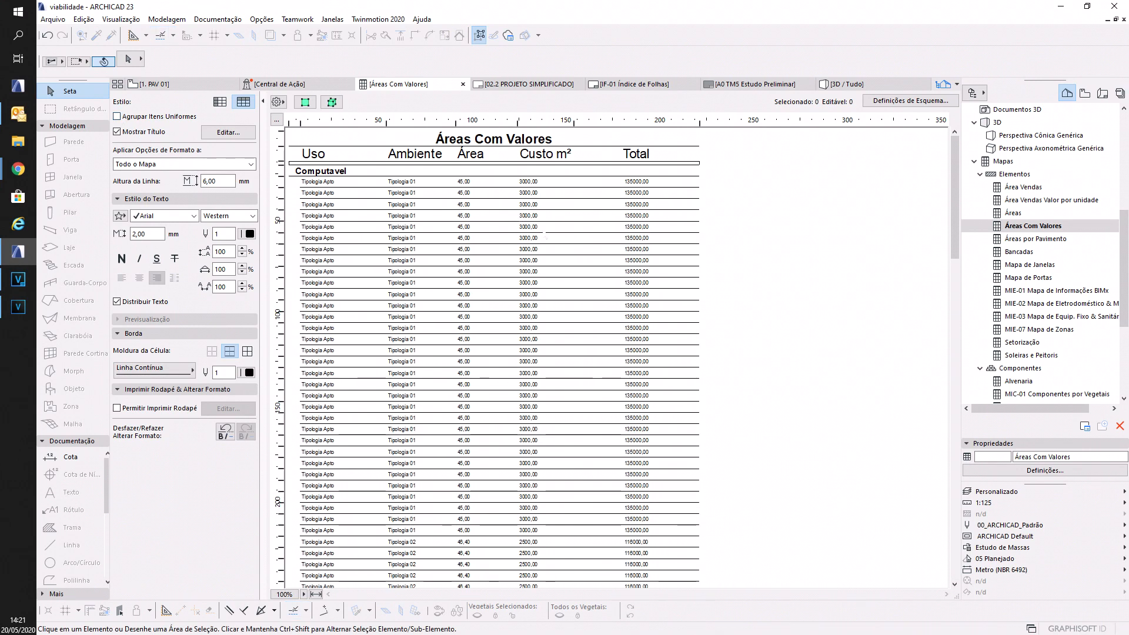
{"action": "scroll", "coordinate": [561, 379], "scroll_direction": "down", "scroll_amount": 10}
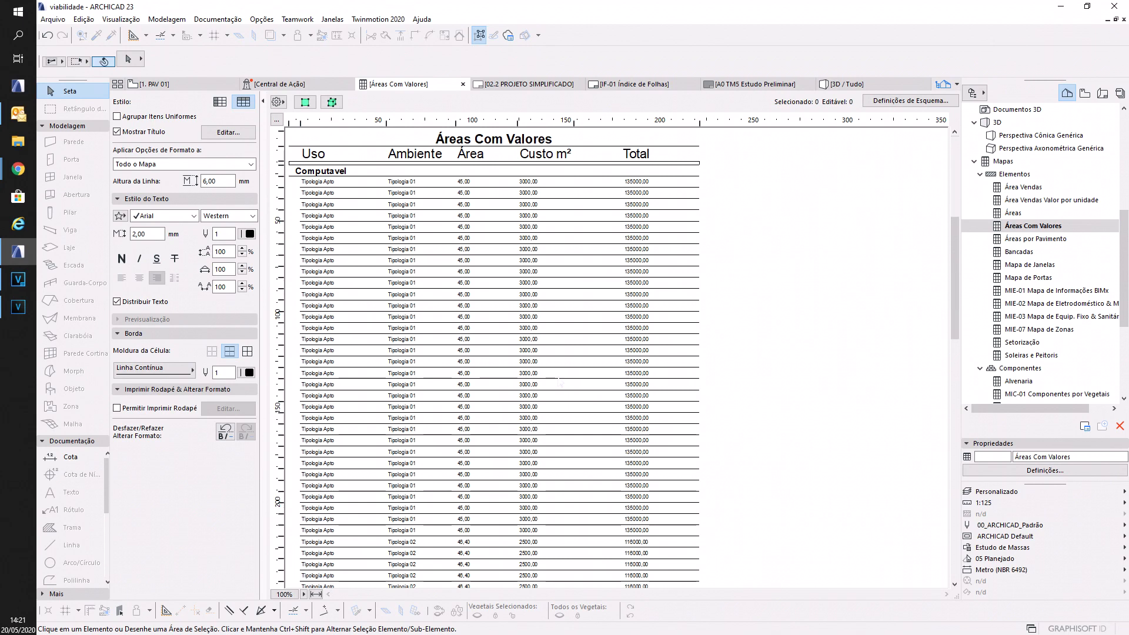
{"action": "scroll", "coordinate": [561, 380], "scroll_direction": "down", "scroll_amount": 5}
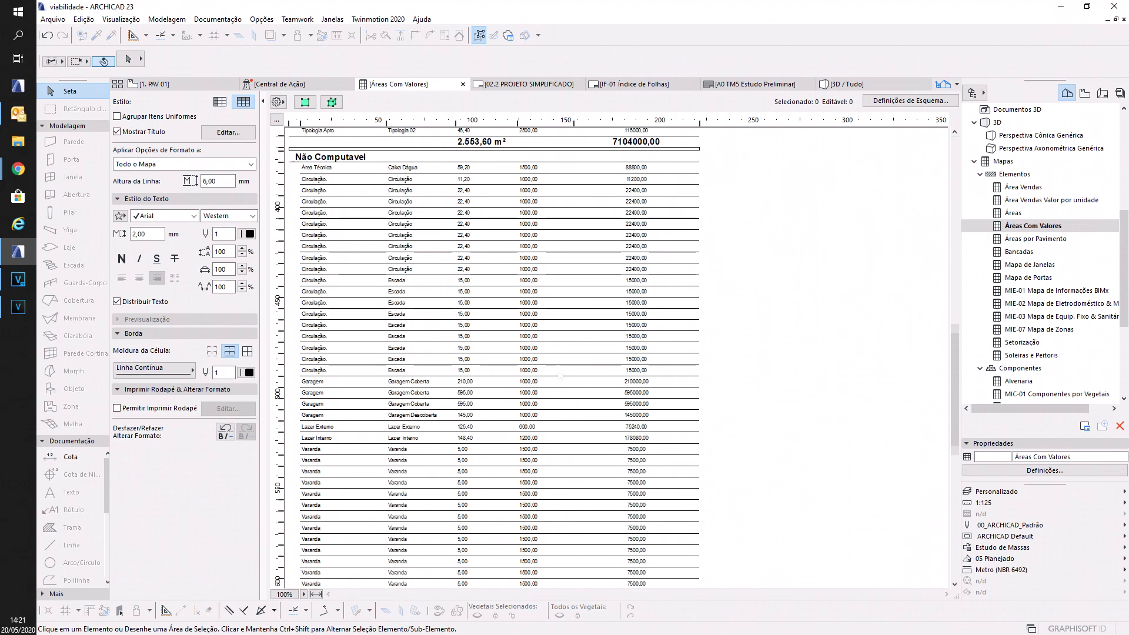
{"action": "scroll", "coordinate": [560, 379], "scroll_direction": "up", "scroll_amount": 15}
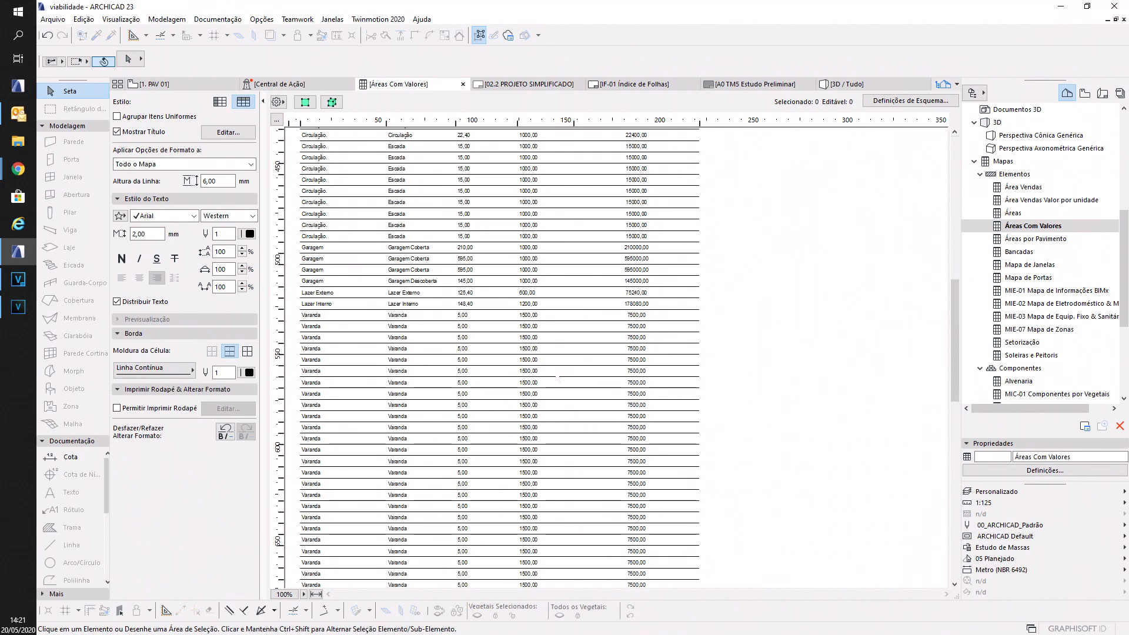
{"action": "scroll", "coordinate": [561, 383], "scroll_direction": "up", "scroll_amount": 5}
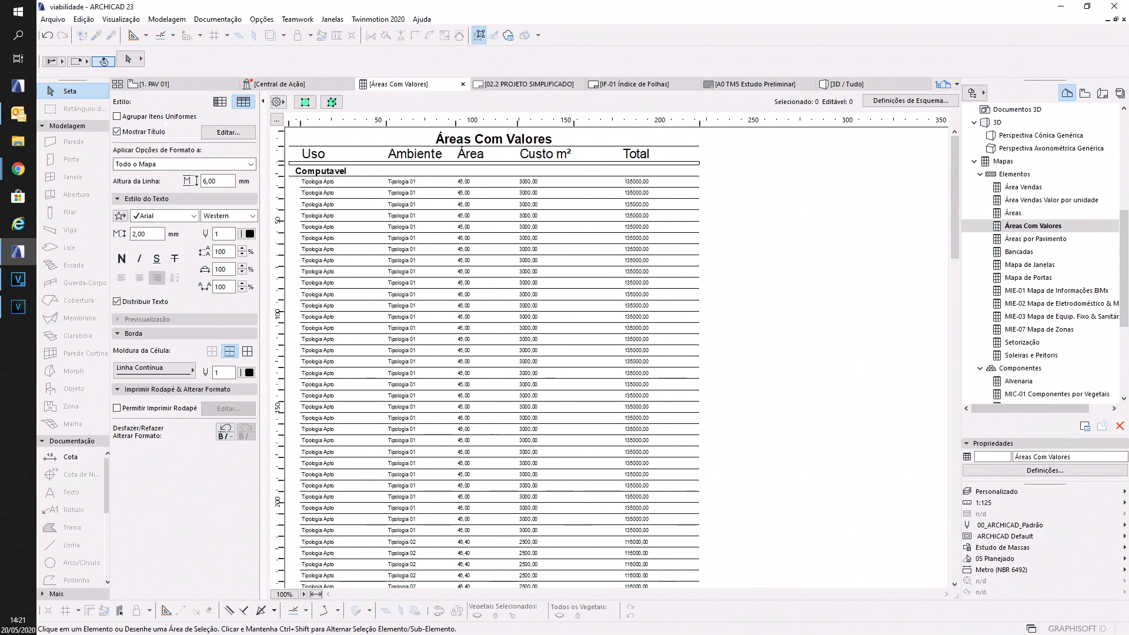
{"action": "left_click", "coordinate": [117, 116]}
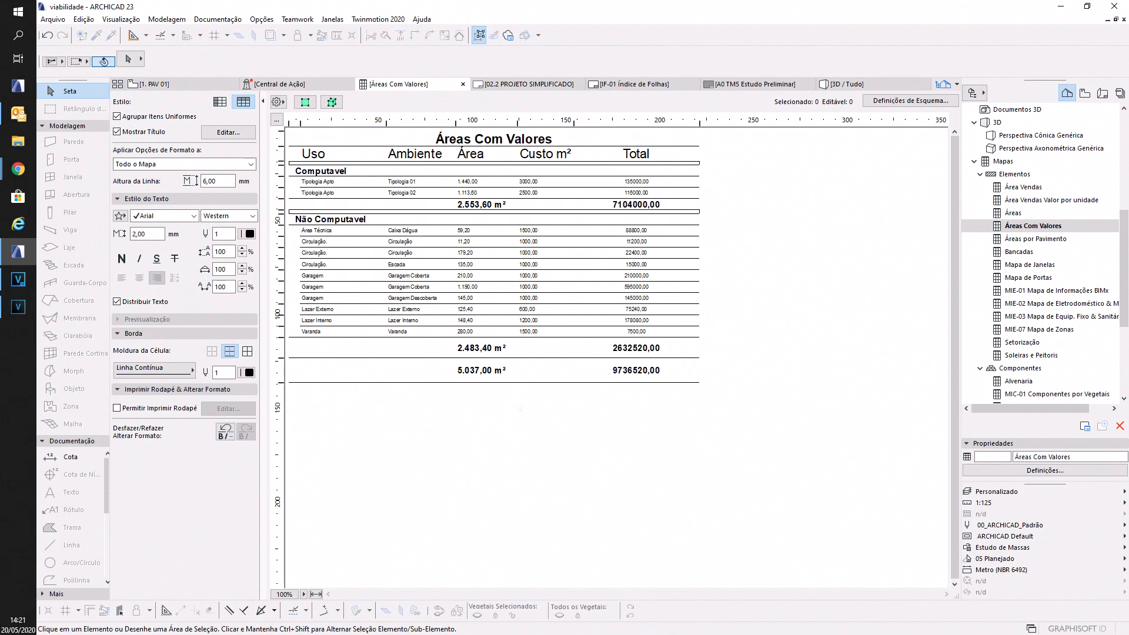
- Inspect the Custo m² and Total cells of the Garagem and Lazer Externo rows and clear the selection
{"action": "left_click", "coordinate": [533, 323]}
{"action": "left_click", "coordinate": [542, 312]}
{"action": "left_click", "coordinate": [543, 300]}
{"action": "type", "text": "600"}
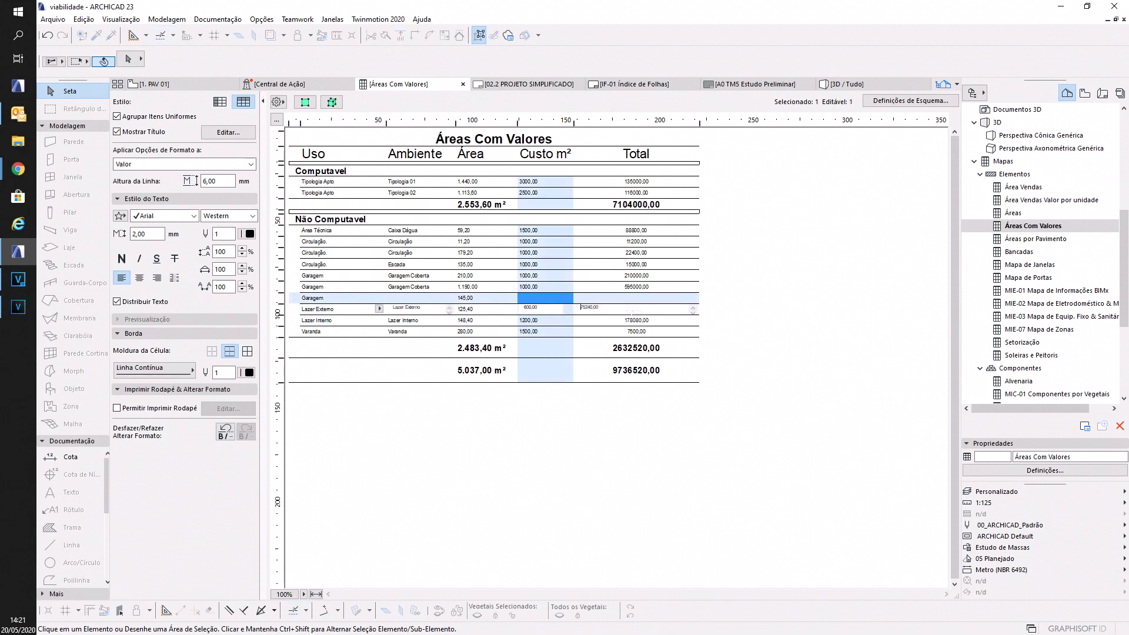
{"action": "key", "text": "Tab"}
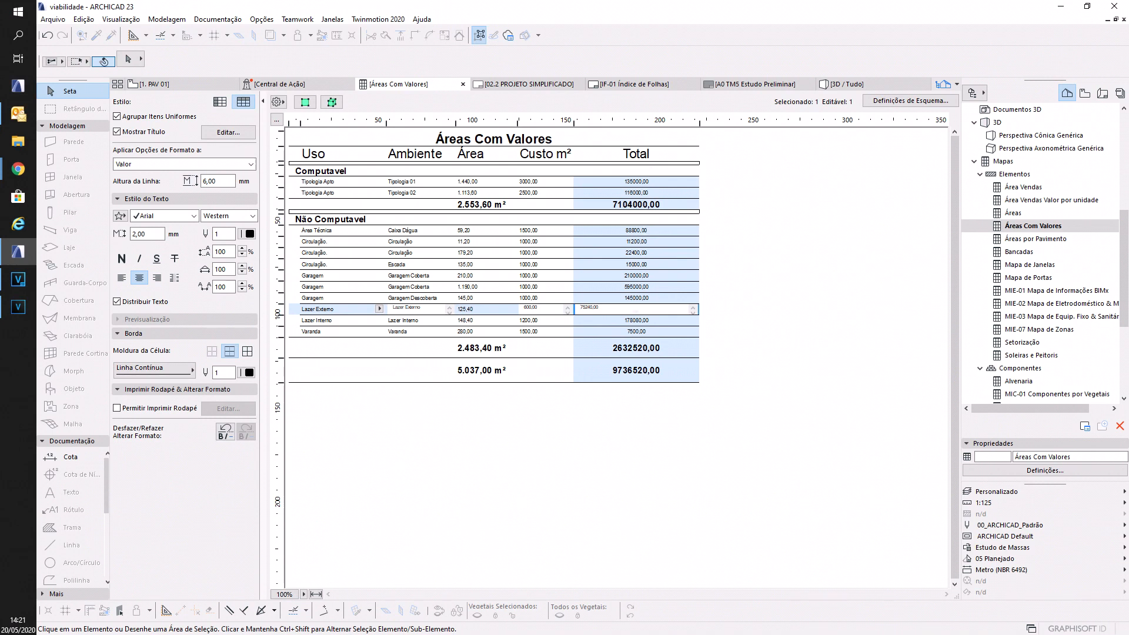
{"action": "left_click", "coordinate": [628, 411]}
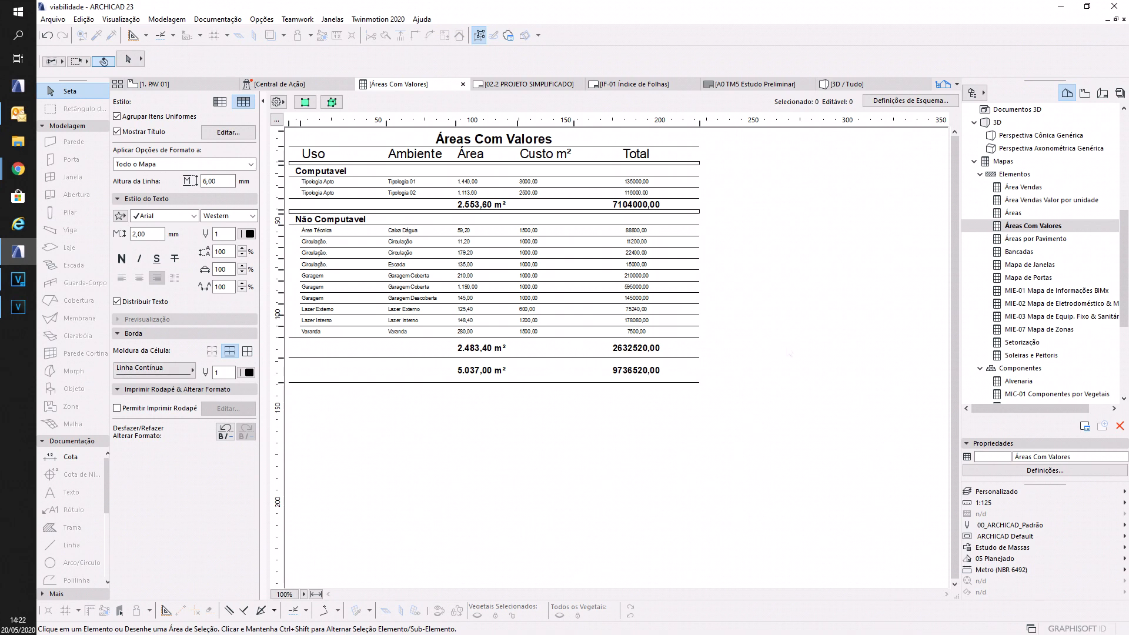
- Open the 1. PAV 01 floor plan with its zones
{"action": "left_click_drag", "start_coordinate": [1124, 296], "coordinate": [1123, 198]}
{"action": "double_click", "coordinate": [1014, 239]}
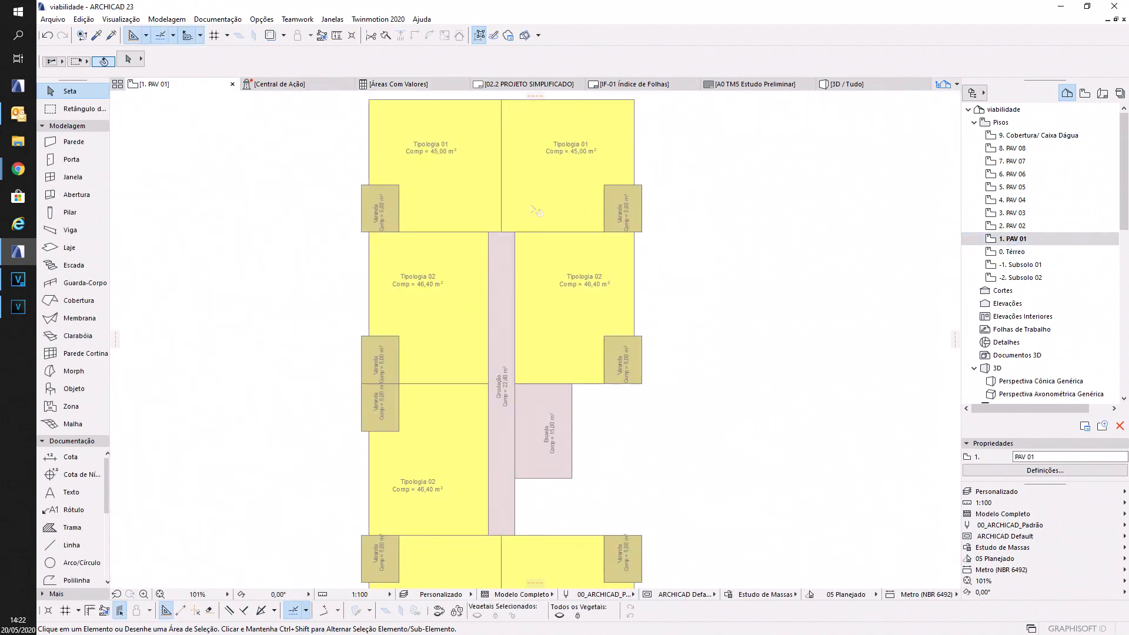
{"action": "mouse_move", "coordinate": [537, 212]}
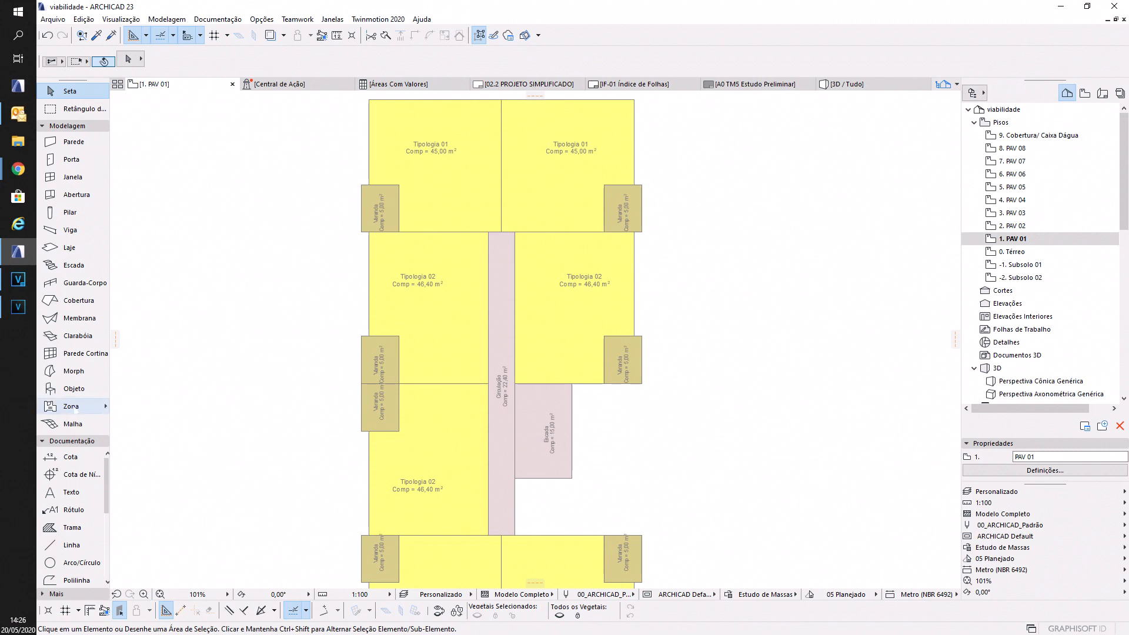
- Set the Zone defaults to layer Área Total Apartamento.DOC, name Tipologia 01 and category Auxiliar Unidades Habitacionais
{"action": "left_click", "coordinate": [72, 406]}
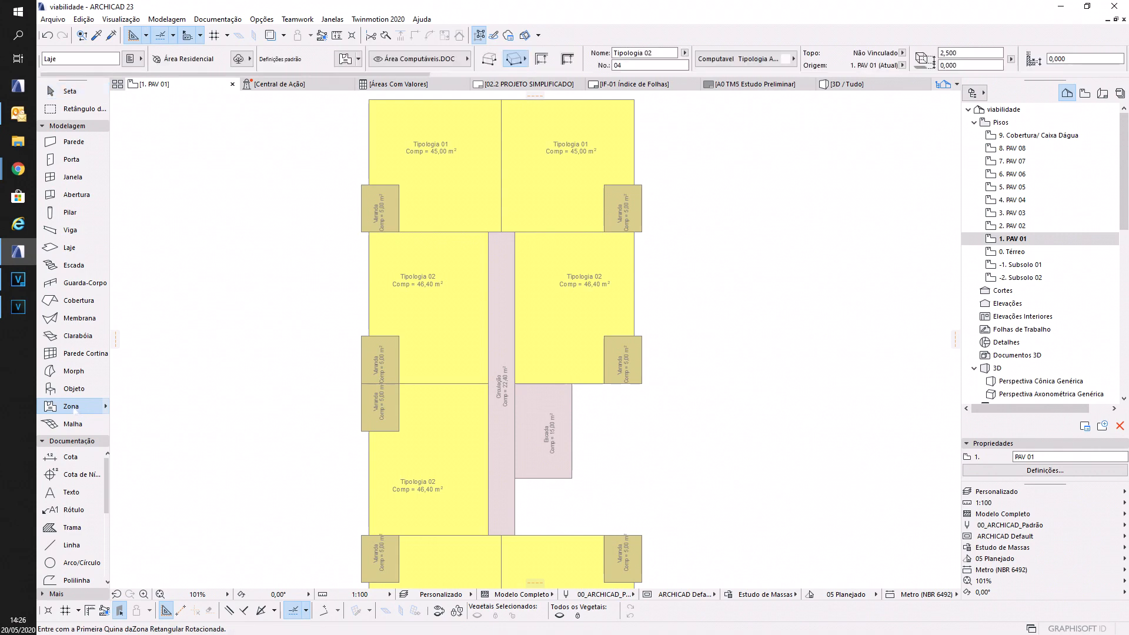
{"action": "left_click", "coordinate": [425, 59]}
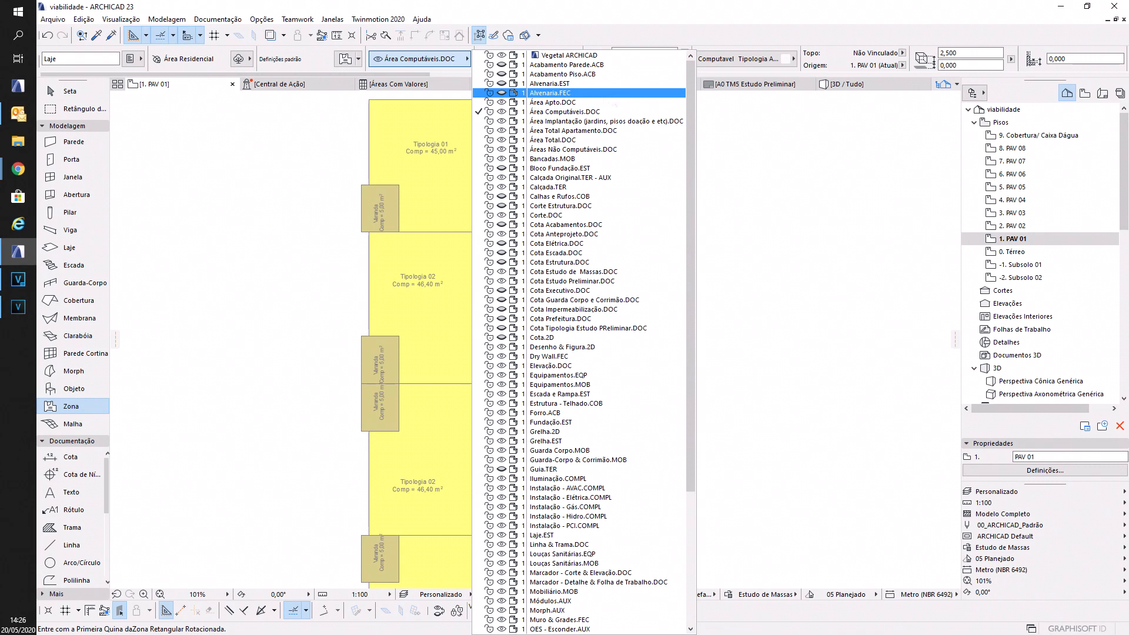
{"action": "left_click", "coordinate": [584, 130]}
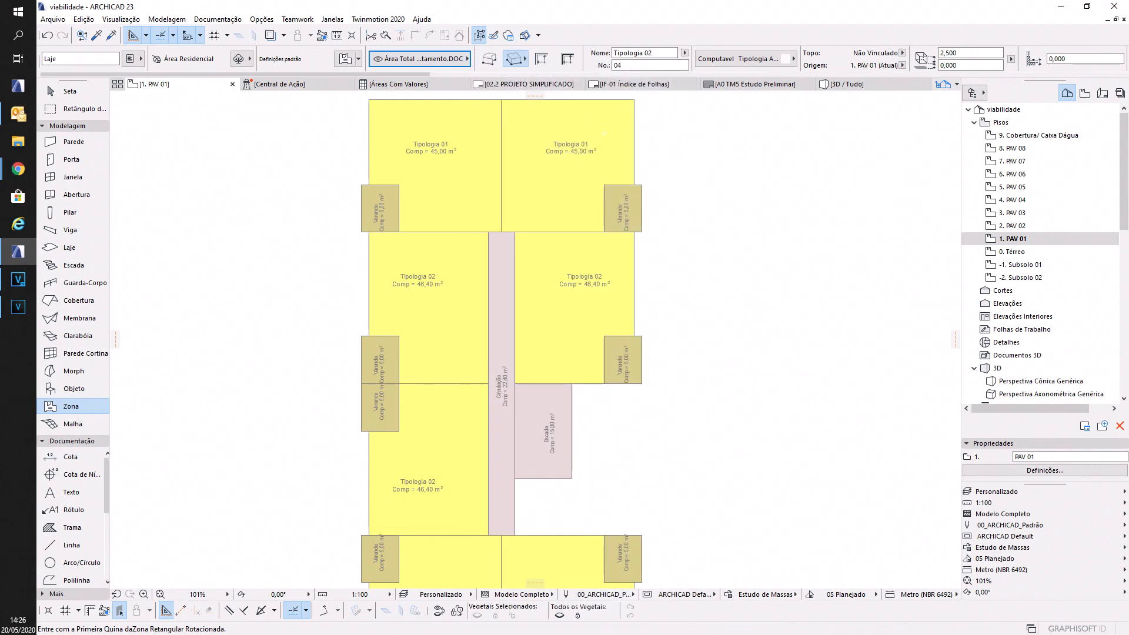
{"action": "left_click", "coordinate": [665, 54]}
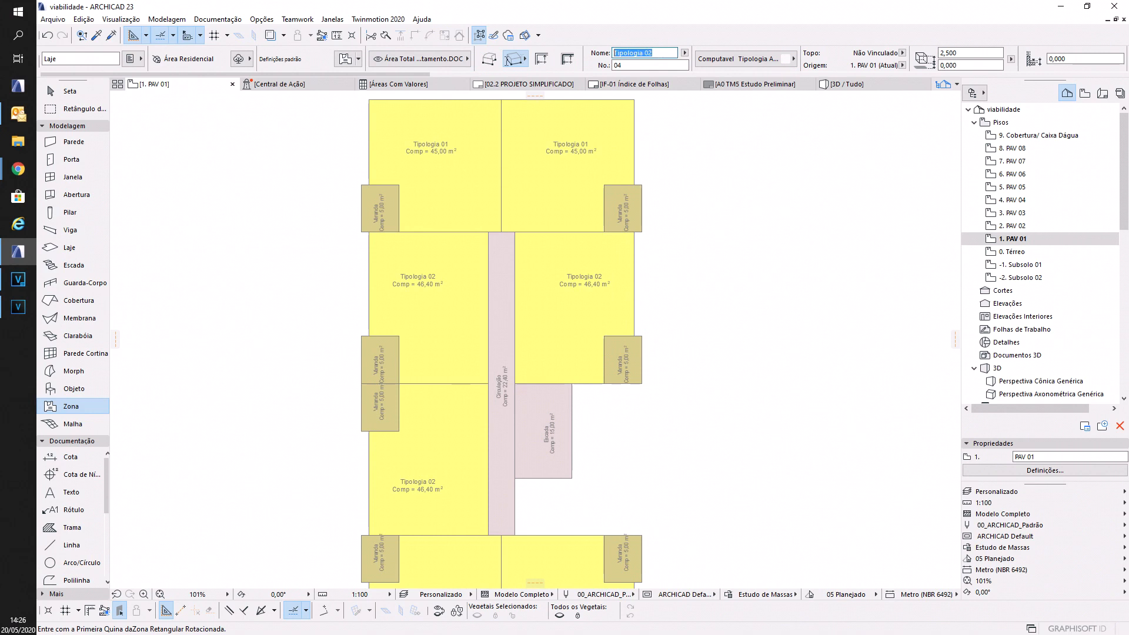
{"action": "left_click", "coordinate": [660, 52]}
{"action": "key", "text": "BackSpace"}
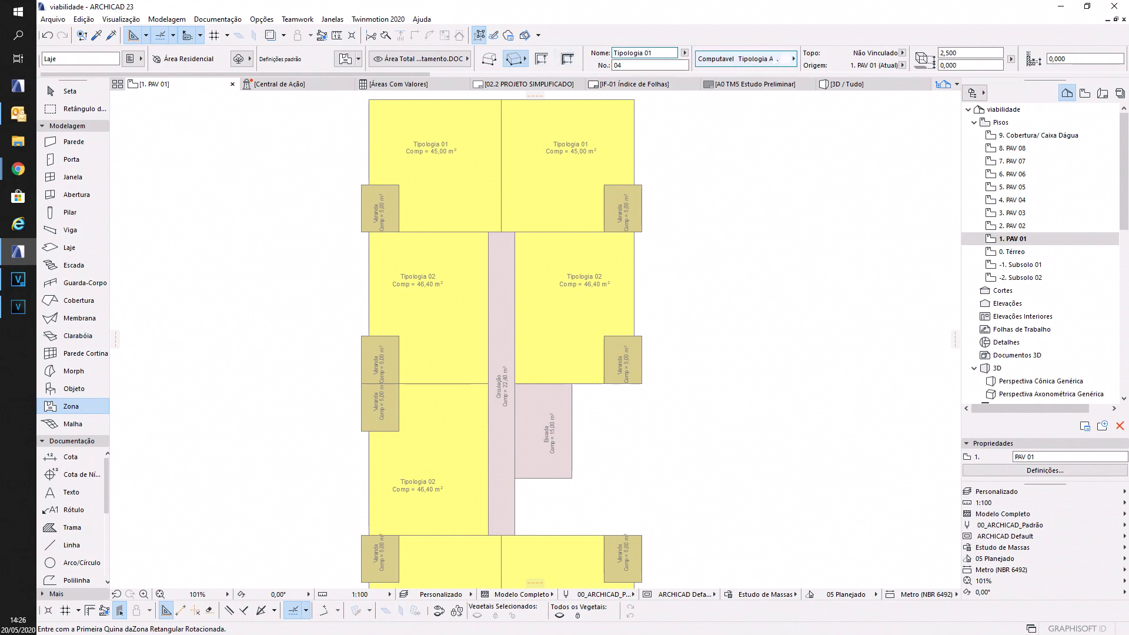
{"action": "left_click", "coordinate": [745, 59]}
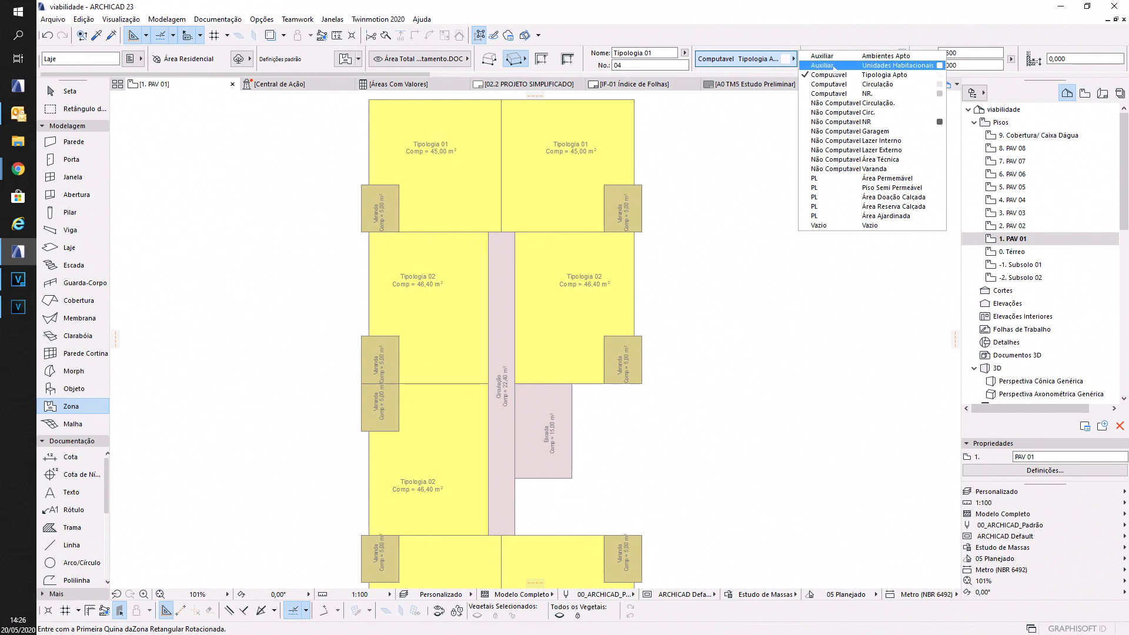
{"action": "left_click", "coordinate": [886, 66]}
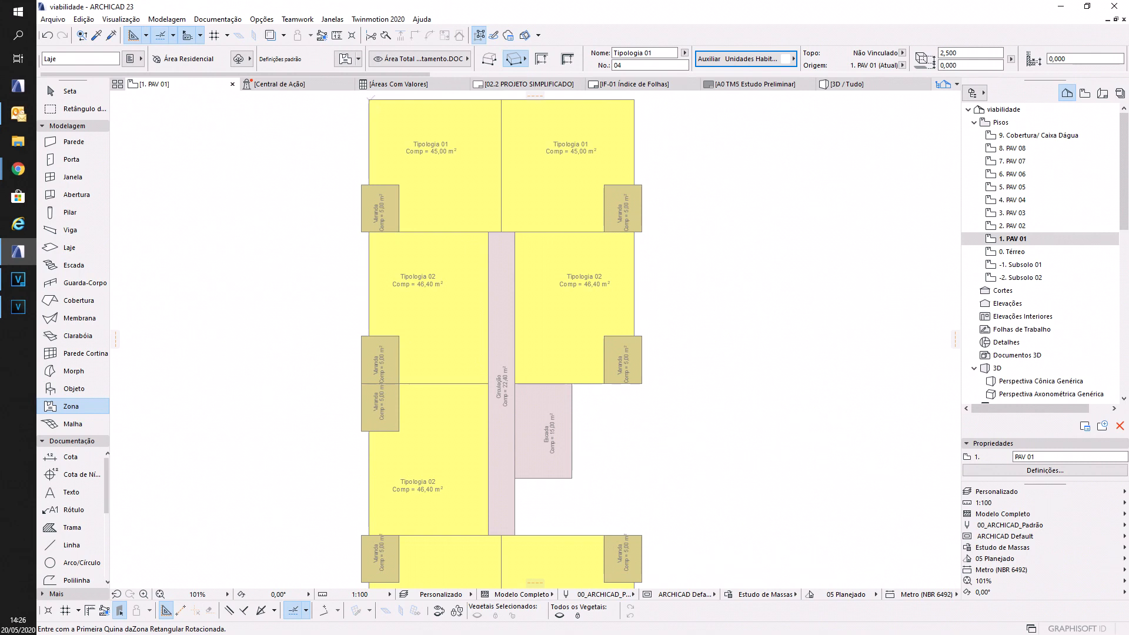
- Outline a polygonal zone of about 50 m² covering the upper-left Tipologia 01 apartment and its Varanda, and place its stamp inside
{"action": "left_click", "coordinate": [369, 99]}
{"action": "left_click", "coordinate": [489, 58]}
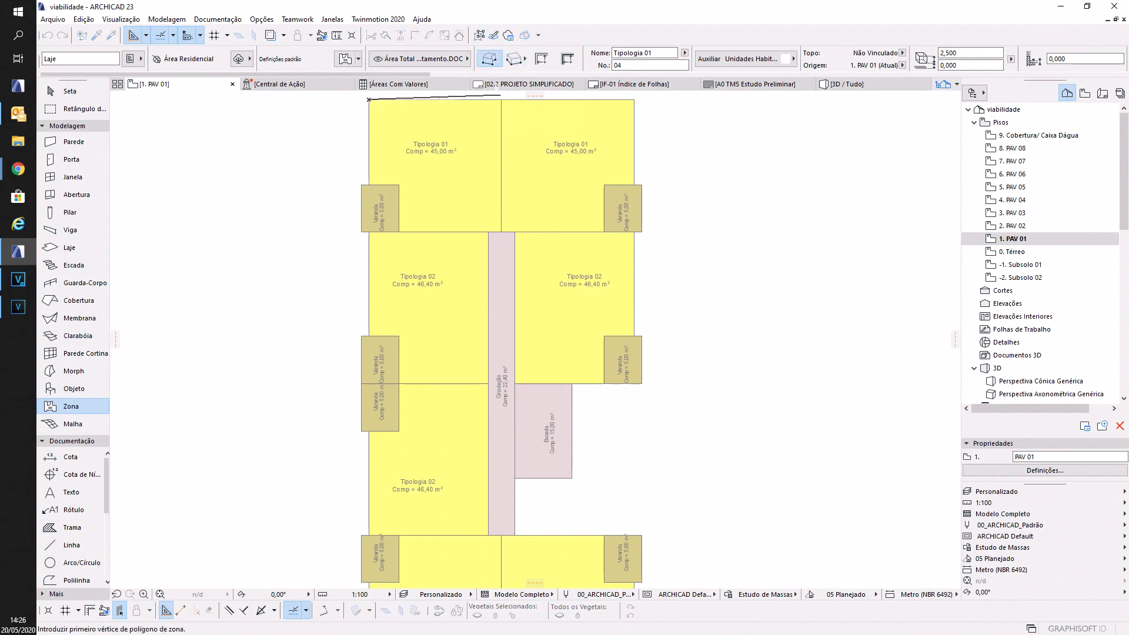
{"action": "left_click", "coordinate": [501, 100]}
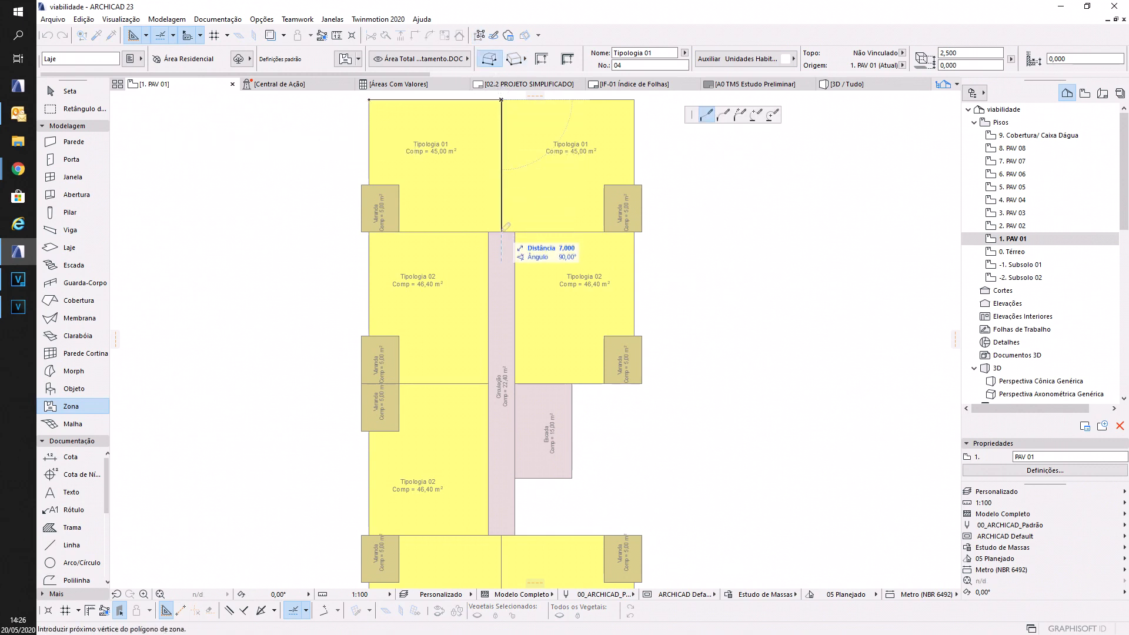
{"action": "left_click", "coordinate": [362, 232]}
{"action": "left_click", "coordinate": [369, 184]}
{"action": "double_click", "coordinate": [369, 100]}
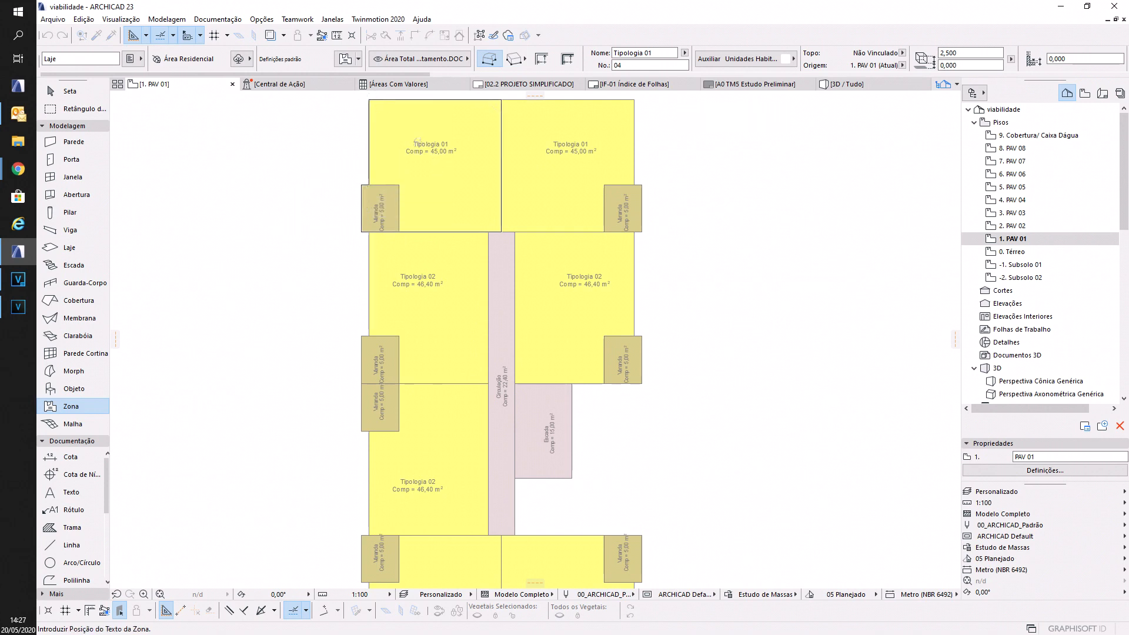
{"action": "left_click", "coordinate": [431, 177]}
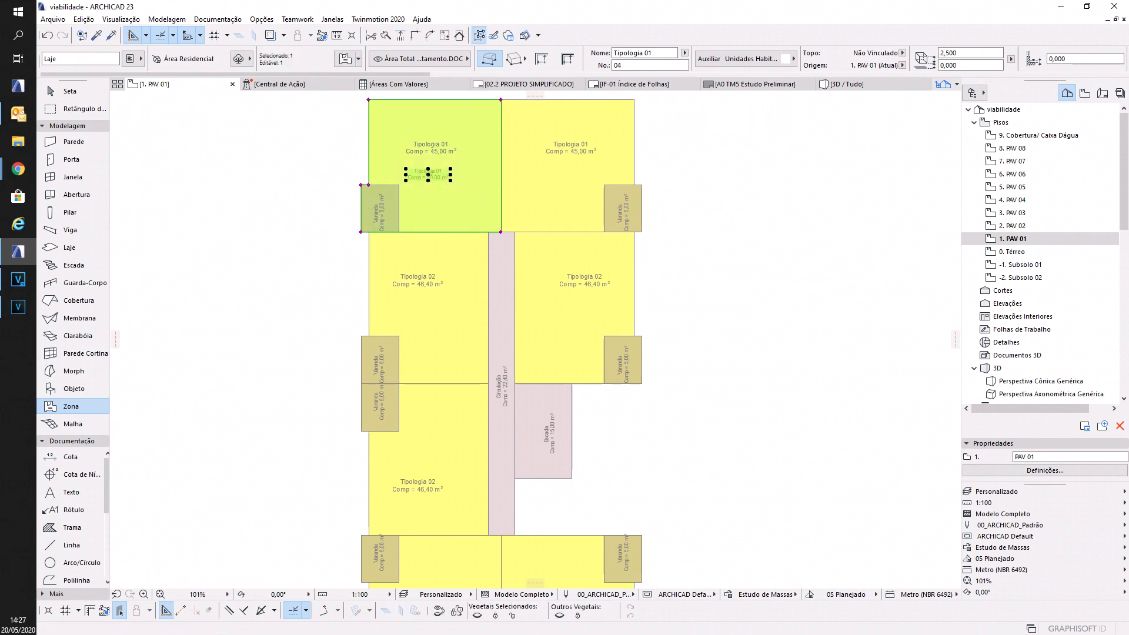
- Move the new zone's stamp up to sit close beneath the existing Tipologia 01 stamp
{"action": "scroll", "coordinate": [392, 103], "scroll_direction": "up", "scroll_amount": 4}
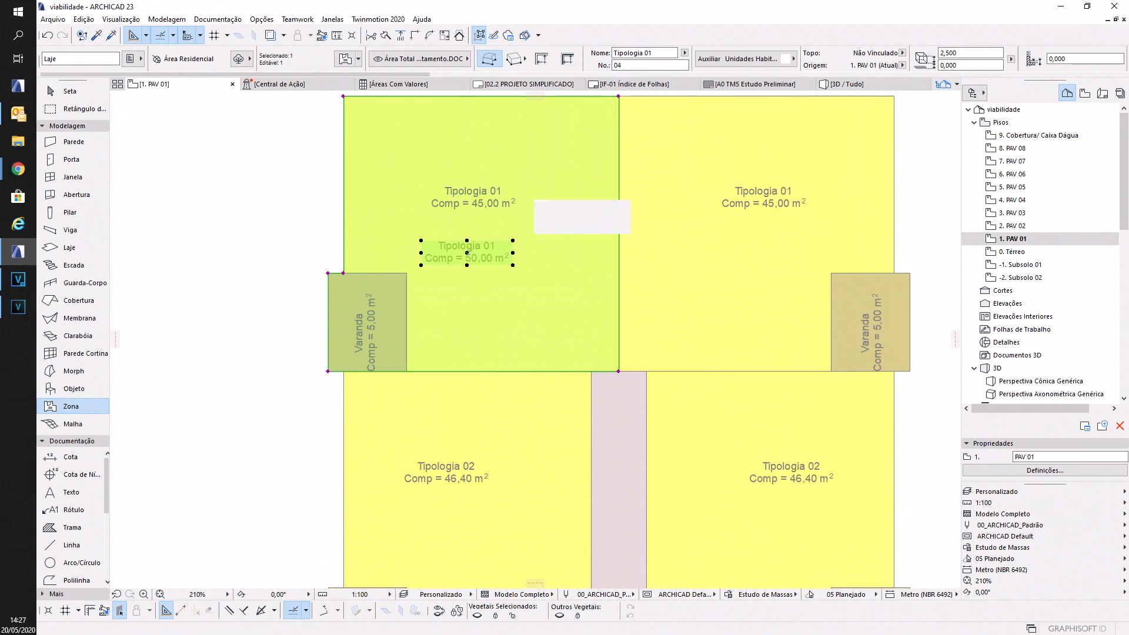
{"action": "left_click", "coordinate": [467, 253]}
{"action": "left_click", "coordinate": [466, 226]}
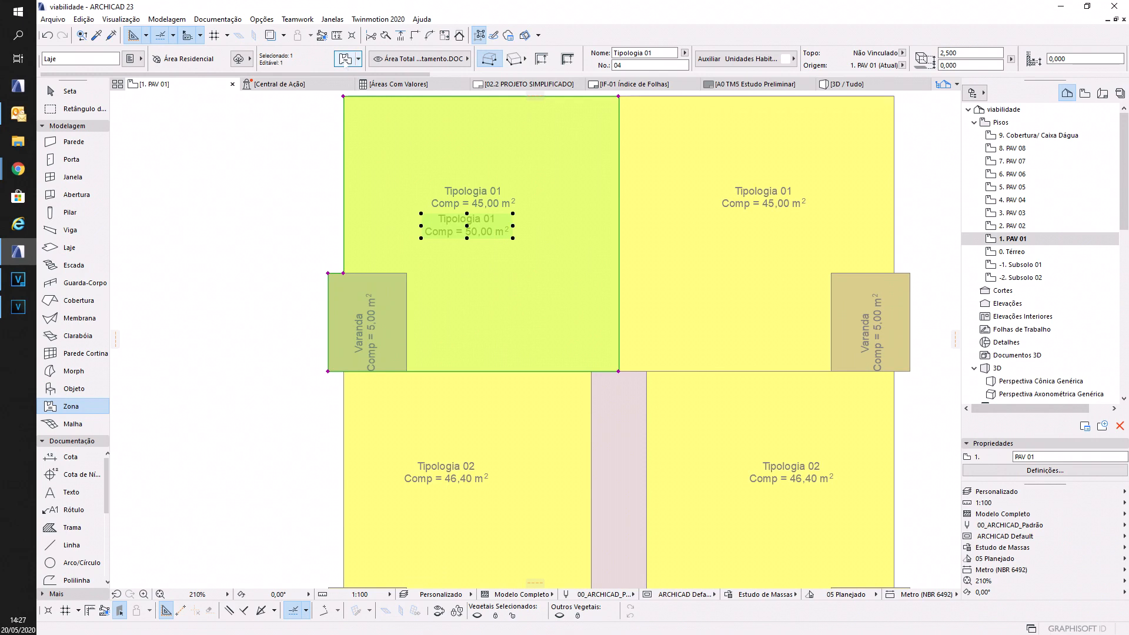
- Remove Nome de Zona from the selected zone's stamp content, keeping Área Medida
{"action": "left_click", "coordinate": [345, 59]}
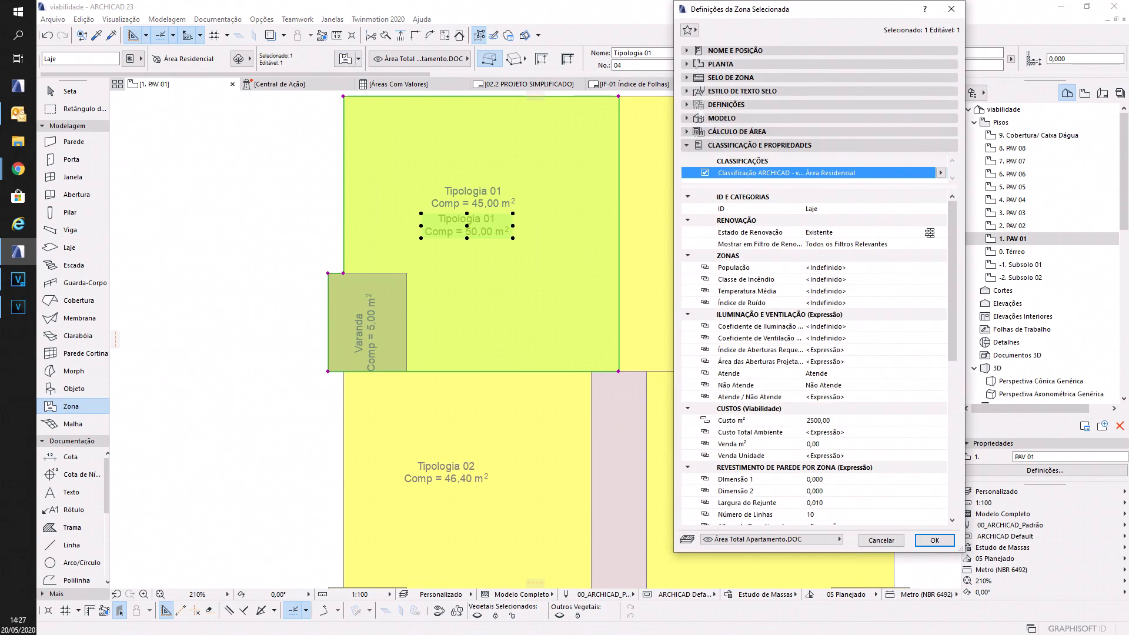
{"action": "left_click", "coordinate": [706, 50]}
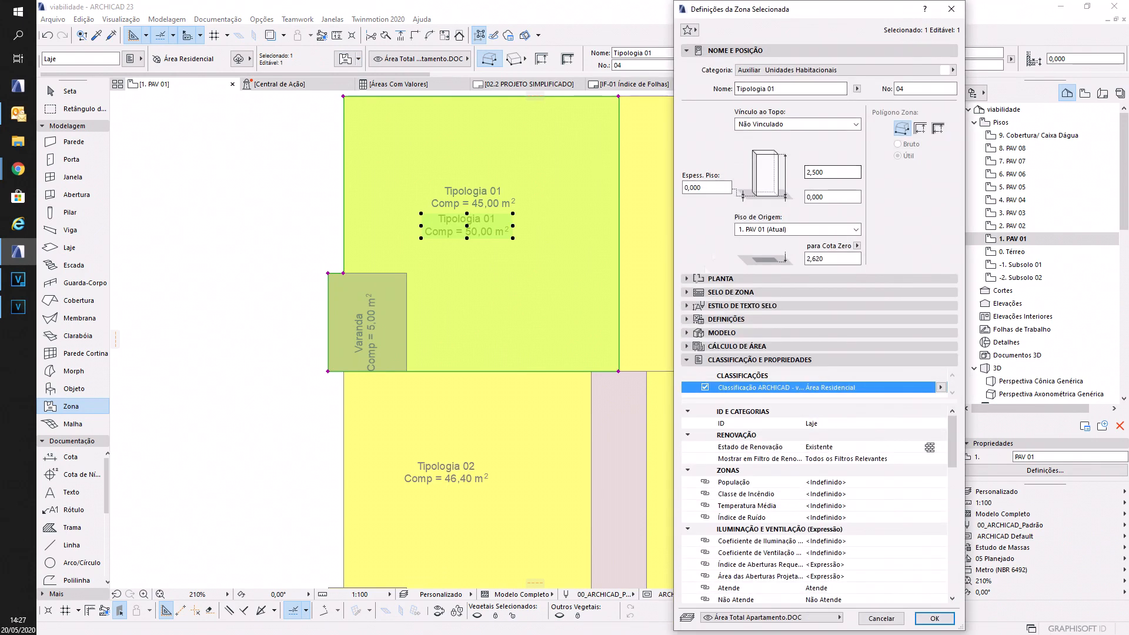
{"action": "left_click", "coordinate": [727, 319]}
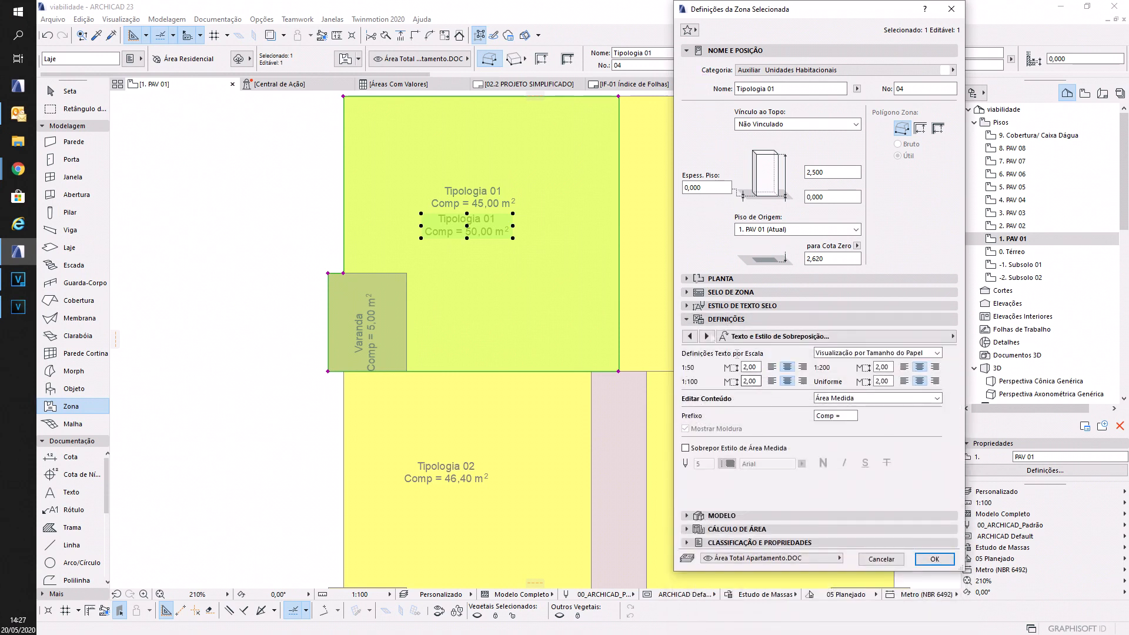
{"action": "left_click", "coordinate": [689, 336]}
{"action": "left_click", "coordinate": [689, 336]}
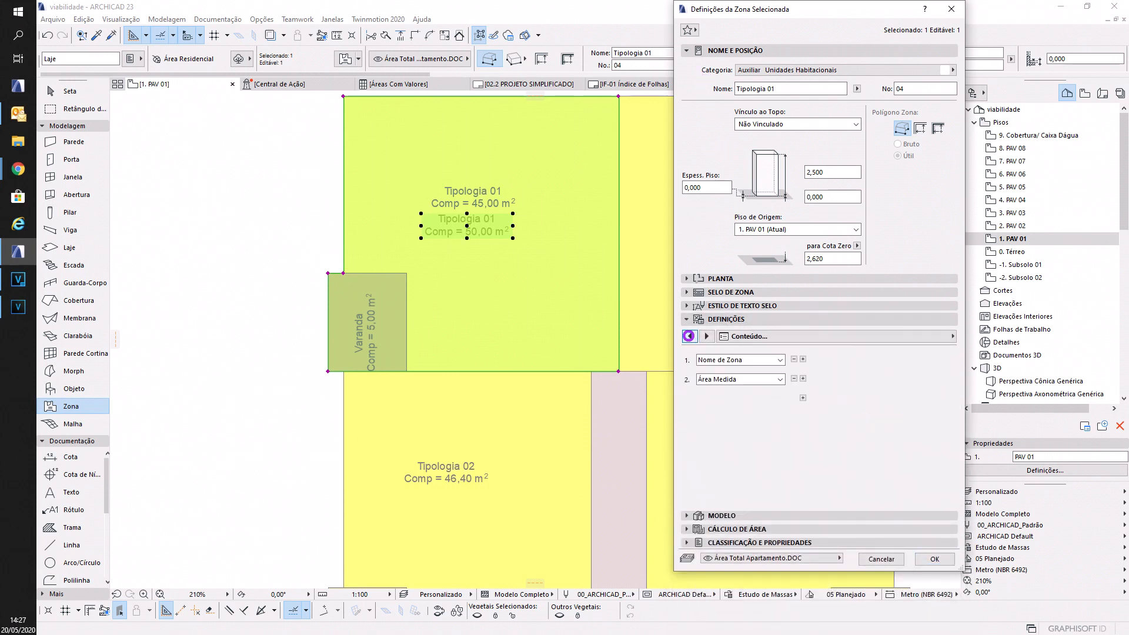
{"action": "left_click", "coordinate": [793, 360]}
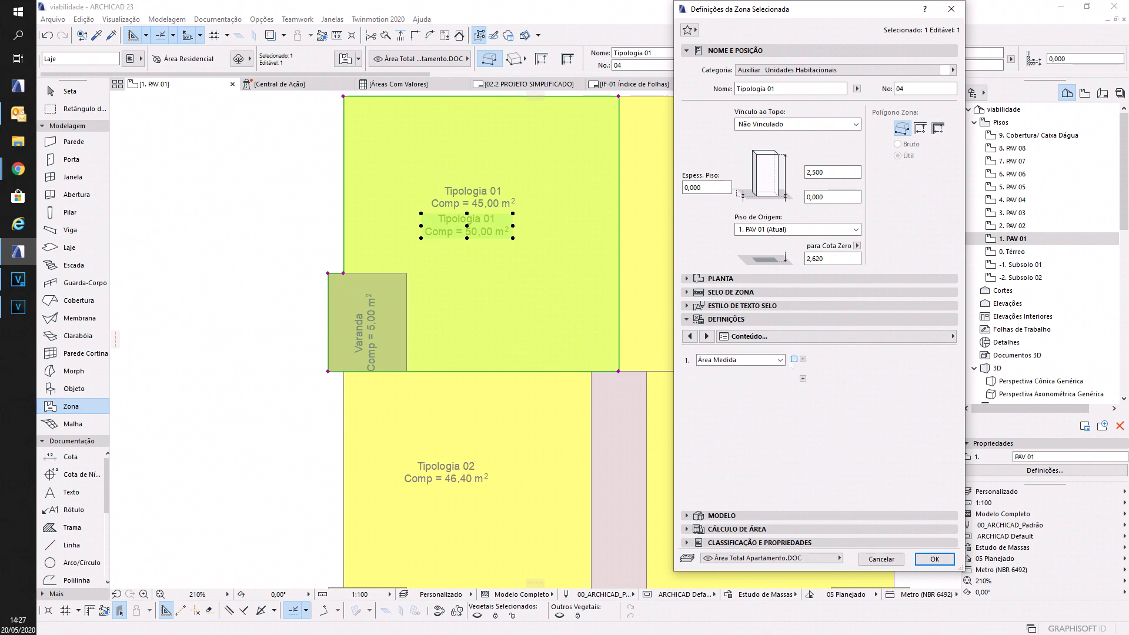
- Set the stamp's Área Medida prefix to "Total =" and apply the zone settings
{"action": "left_click", "coordinate": [707, 336]}
{"action": "left_click", "coordinate": [706, 336]}
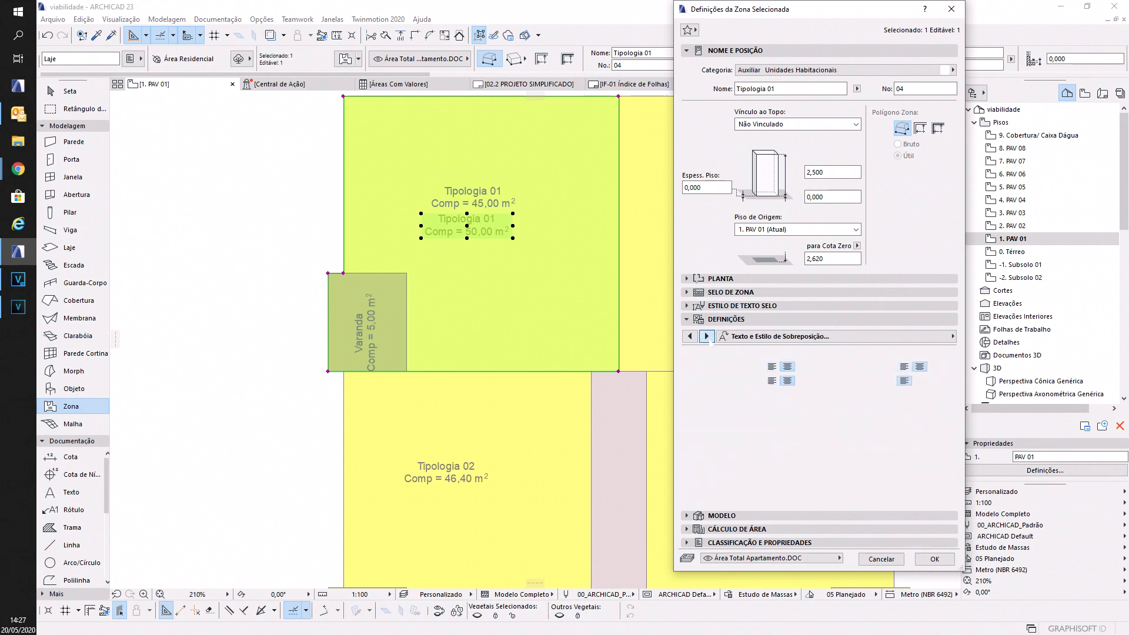
{"action": "left_click", "coordinate": [835, 415]}
{"action": "left_click_drag", "start_coordinate": [835, 415], "coordinate": [758, 412]}
{"action": "type", "text": "Total ="}
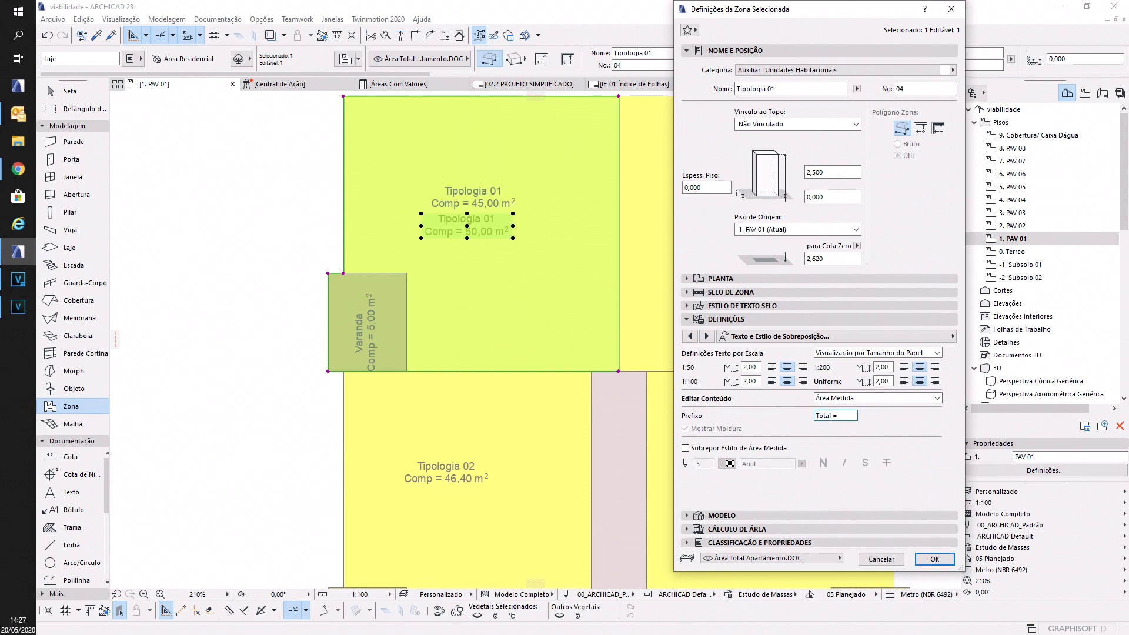
{"action": "key", "text": "Return"}
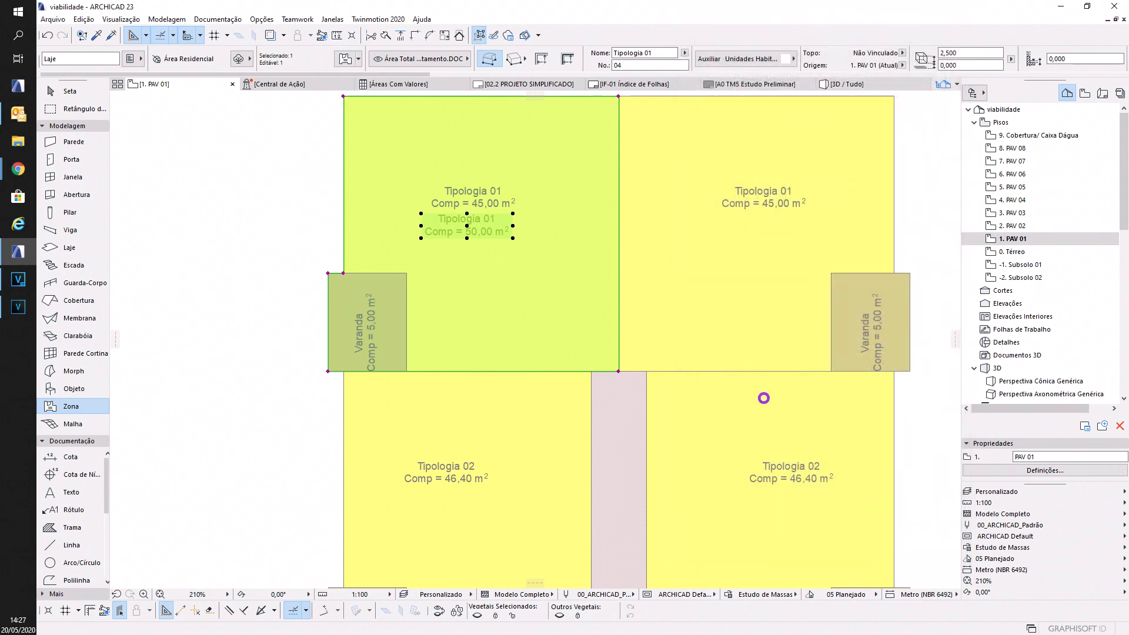
- Align the Total stamp directly beneath the Comp line of the Tipologia 01 stamp and clear the selection
{"action": "left_click", "coordinate": [467, 225]}
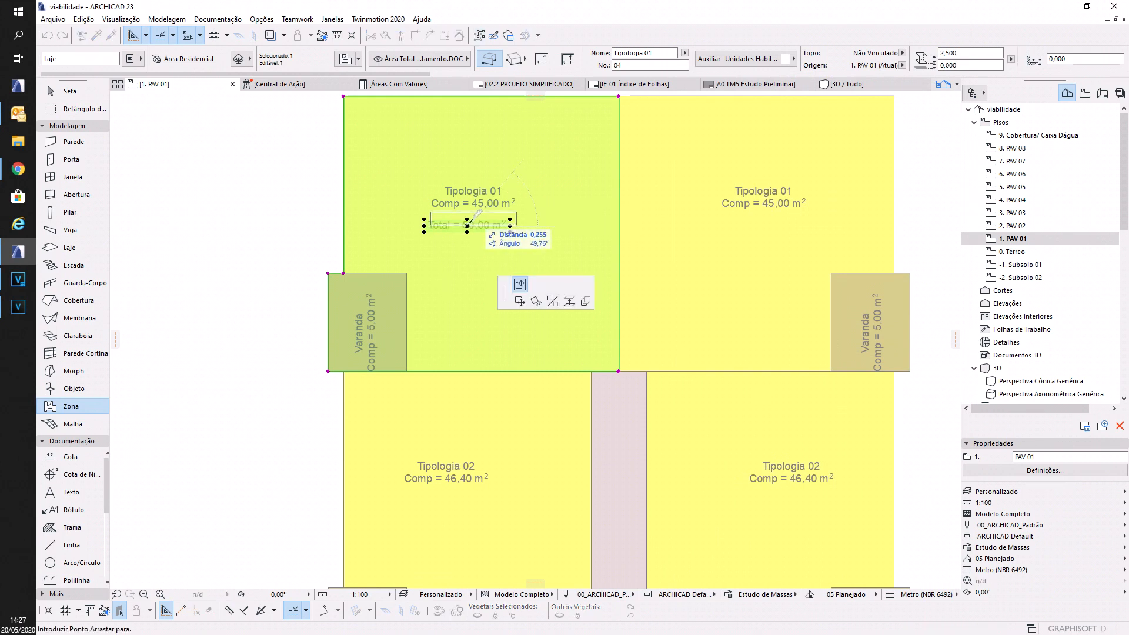
{"action": "left_click", "coordinate": [467, 225]}
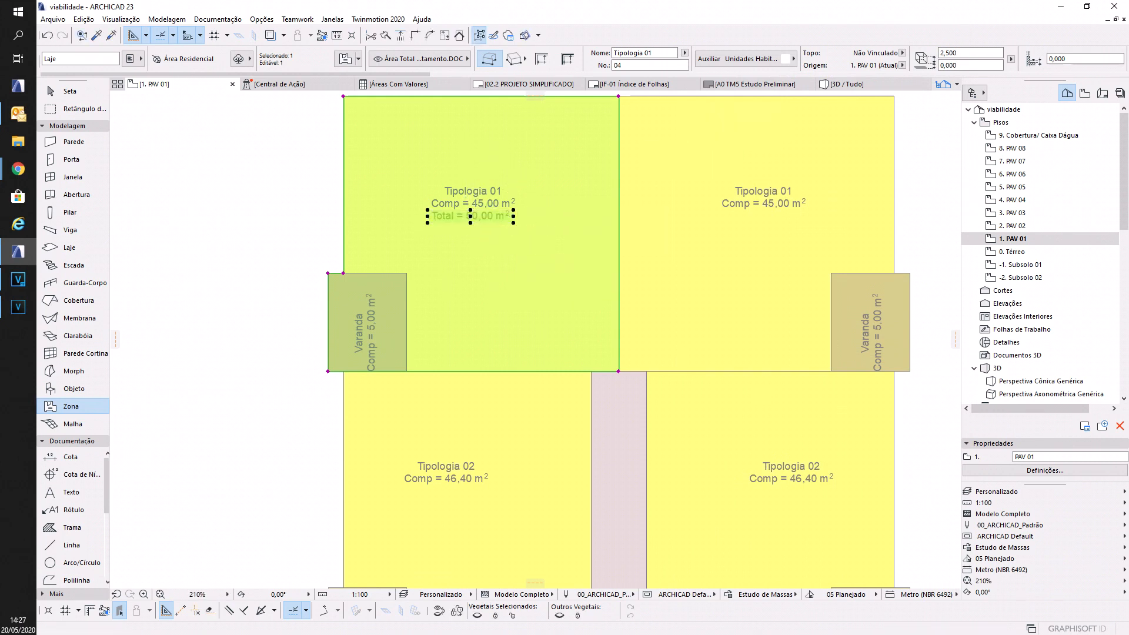
{"action": "key", "text": "Escape"}
{"action": "left_click", "coordinate": [604, 289], "text": "shift"}
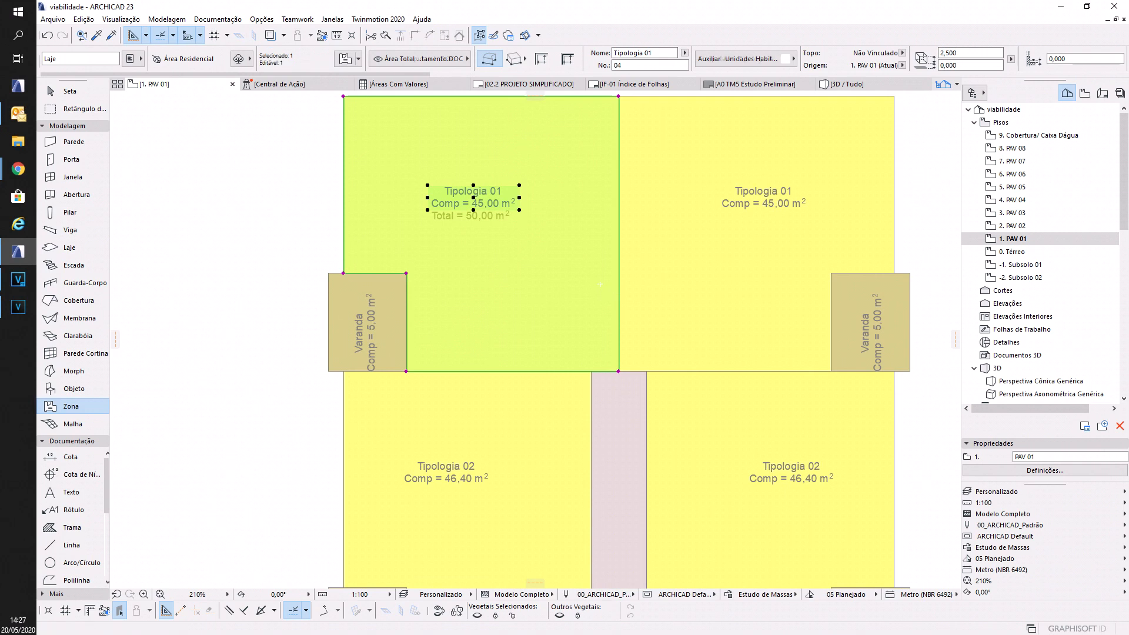
{"action": "key", "text": "Escape"}
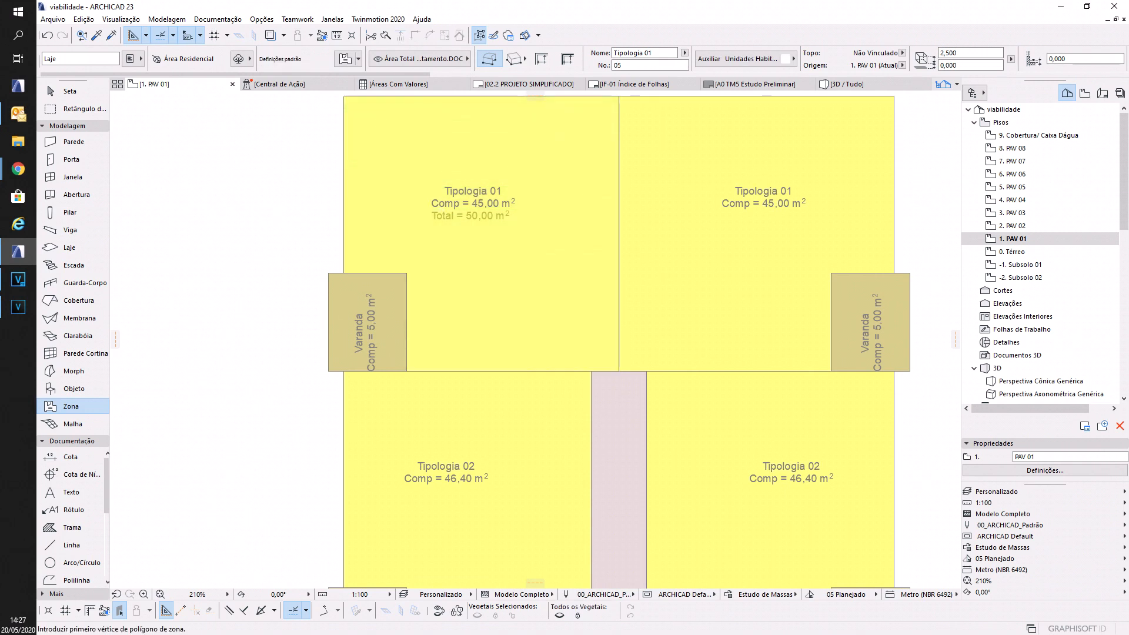
- Bring the total-area zone of the upper-left apartment to the front of the display order and deselect it
{"action": "left_click", "coordinate": [438, 239], "text": "shift"}
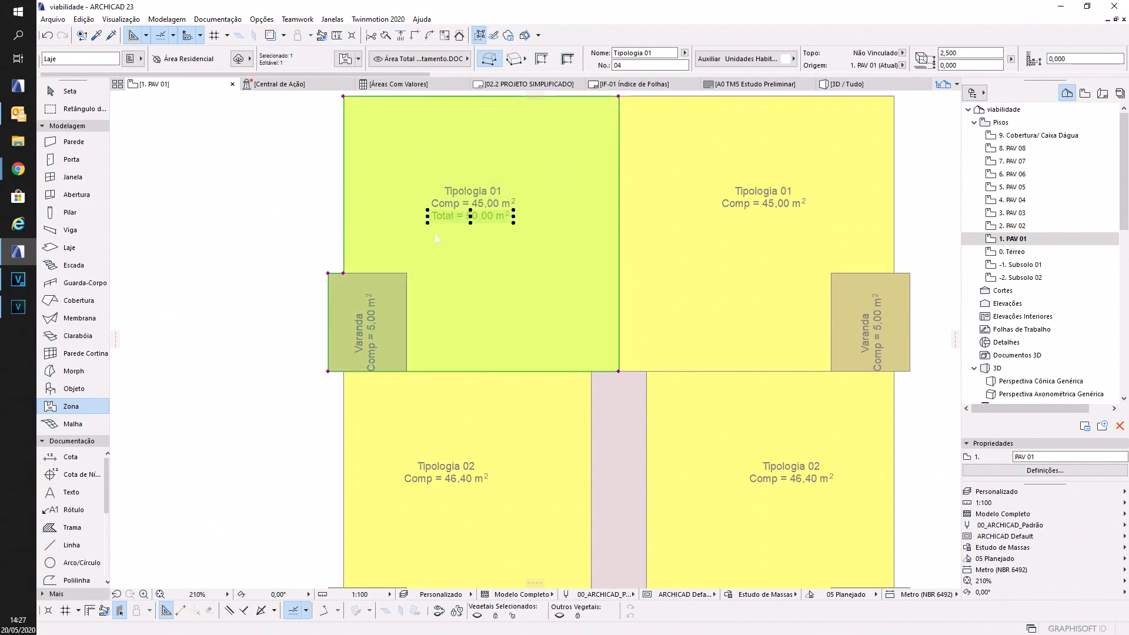
{"action": "right_click", "coordinate": [436, 236]}
{"action": "mouse_move", "coordinate": [544, 384]}
{"action": "left_click", "coordinate": [664, 384]}
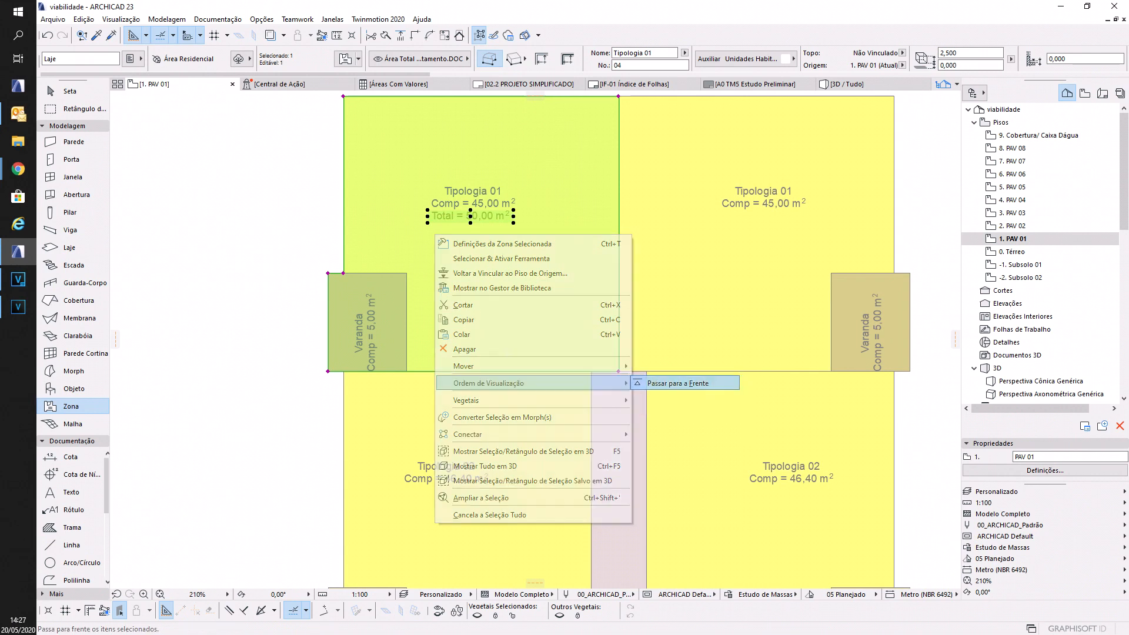
{"action": "key", "text": "Escape"}
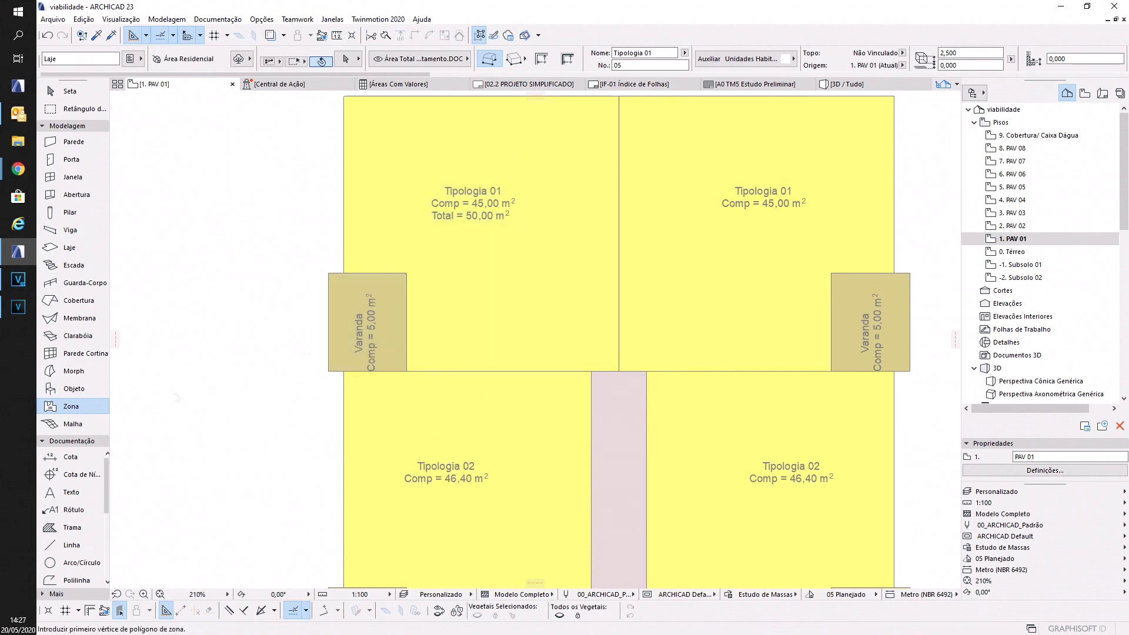
- Mirror a copy of the total-area zone onto the neighbouring Tipologia 01 apartment about their shared dividing edge
{"action": "scroll", "coordinate": [141, 436], "scroll_direction": "down", "scroll_amount": 3}
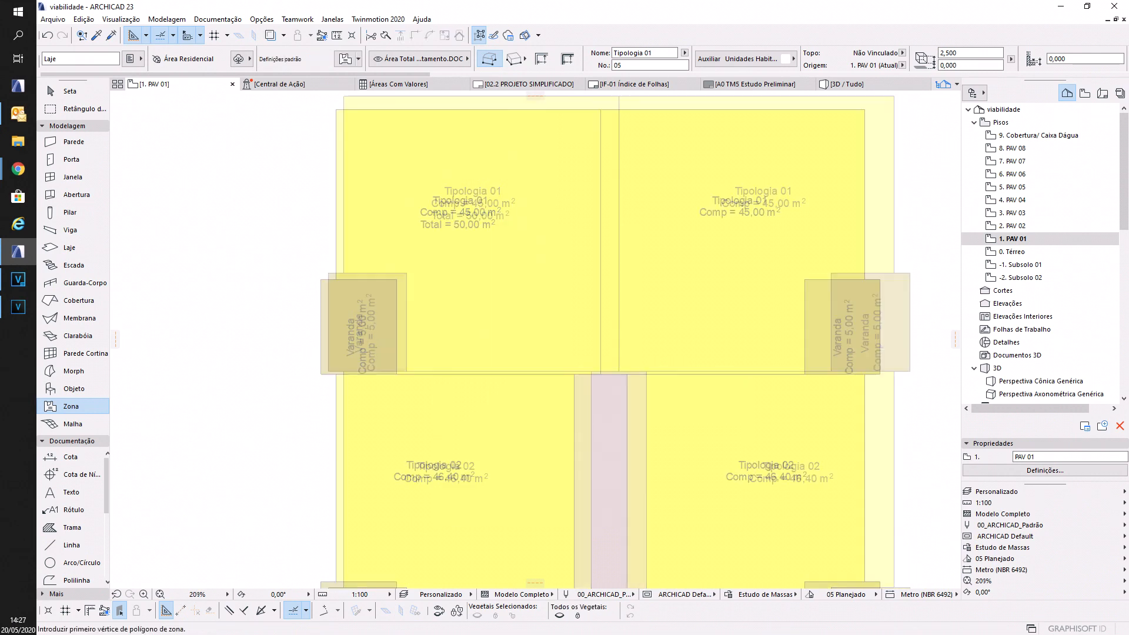
{"action": "left_click", "coordinate": [445, 360], "text": "shift"}
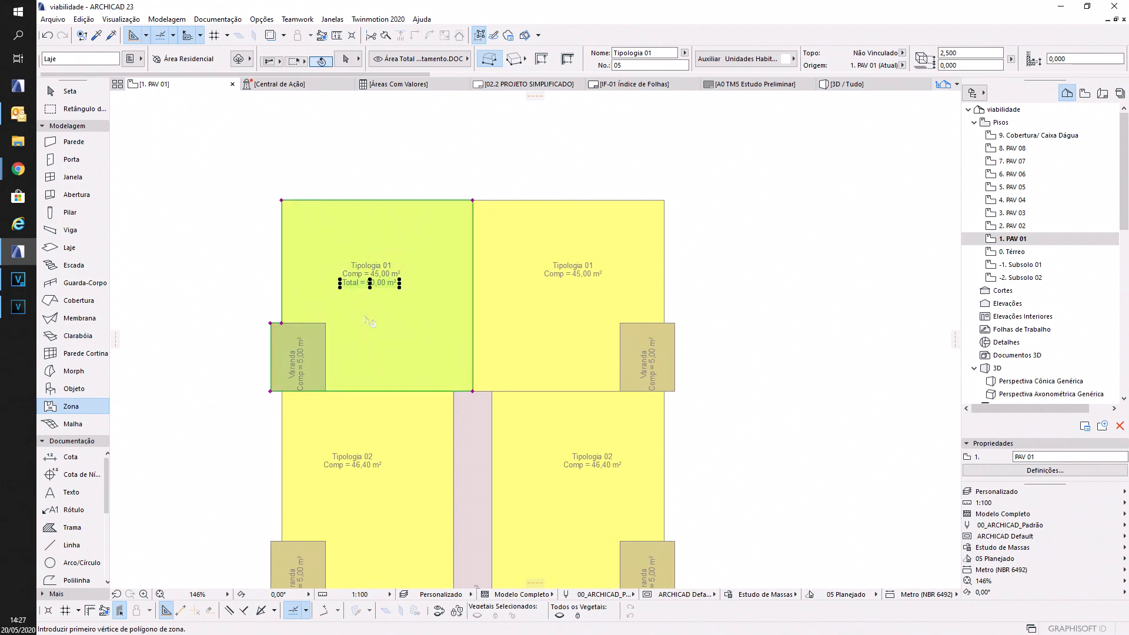
{"action": "left_click", "coordinate": [473, 391]}
{"action": "left_click", "coordinate": [562, 336]}
{"action": "left_click", "coordinate": [472, 391]}
{"action": "left_click", "coordinate": [473, 201]}
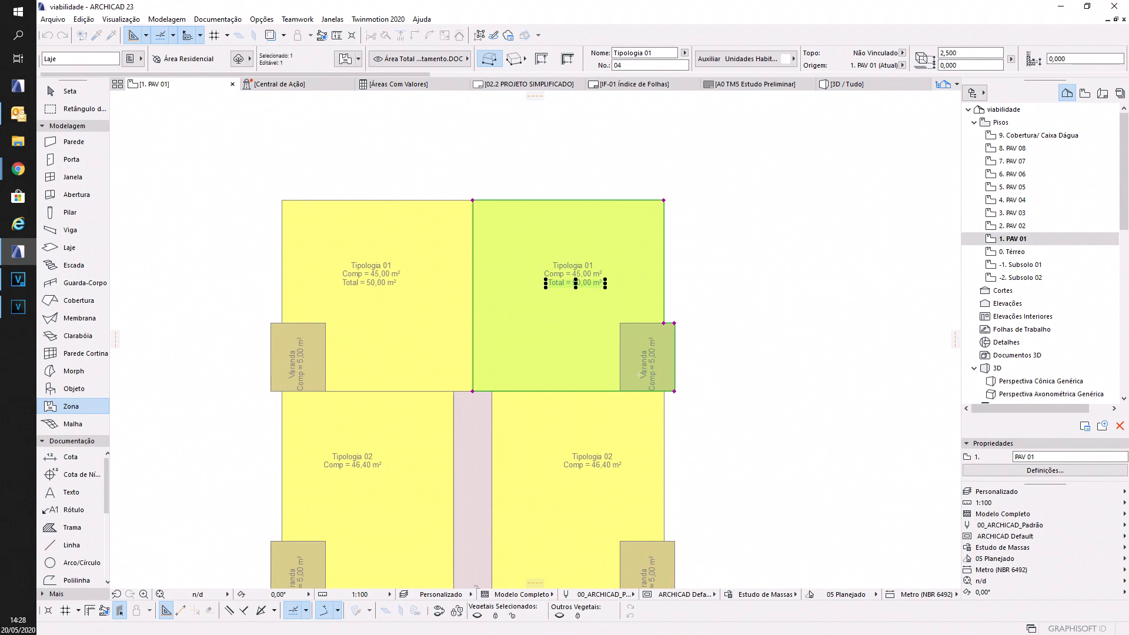
{"action": "scroll", "coordinate": [477, 203], "scroll_direction": "down", "scroll_amount": 4}
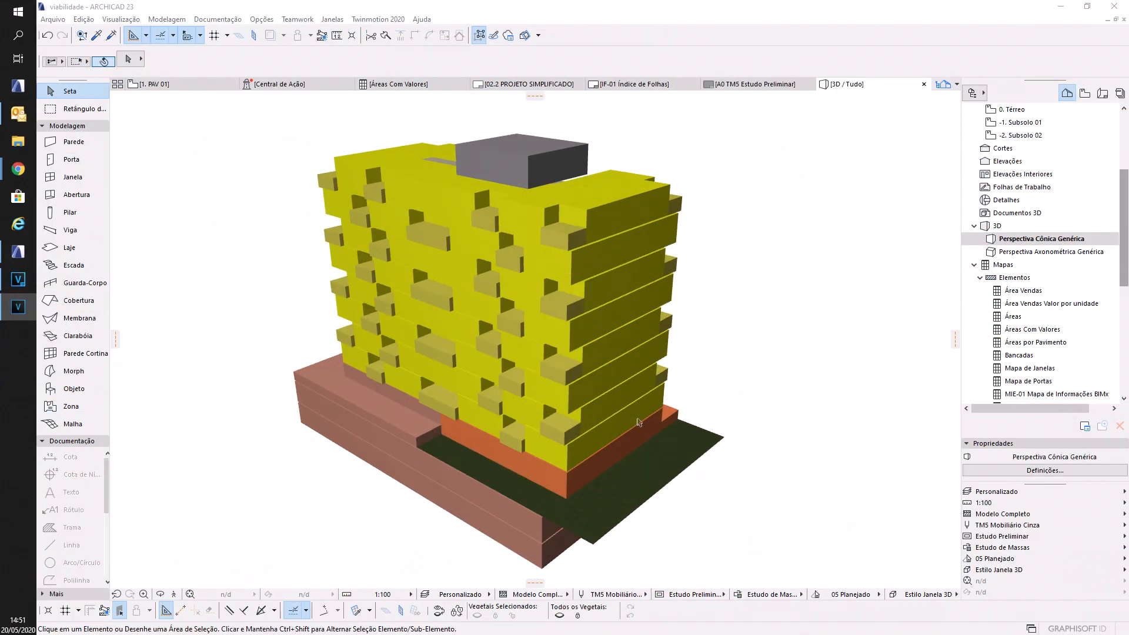
- Examine the building's zone massing from several angles in the generic conical 3D perspective
{"action": "middle_click_drag", "start_coordinate": [888, 505], "coordinate": [588, 471], "text": "shift"}
{"action": "scroll", "coordinate": [689, 457], "scroll_direction": "up", "scroll_amount": 5}
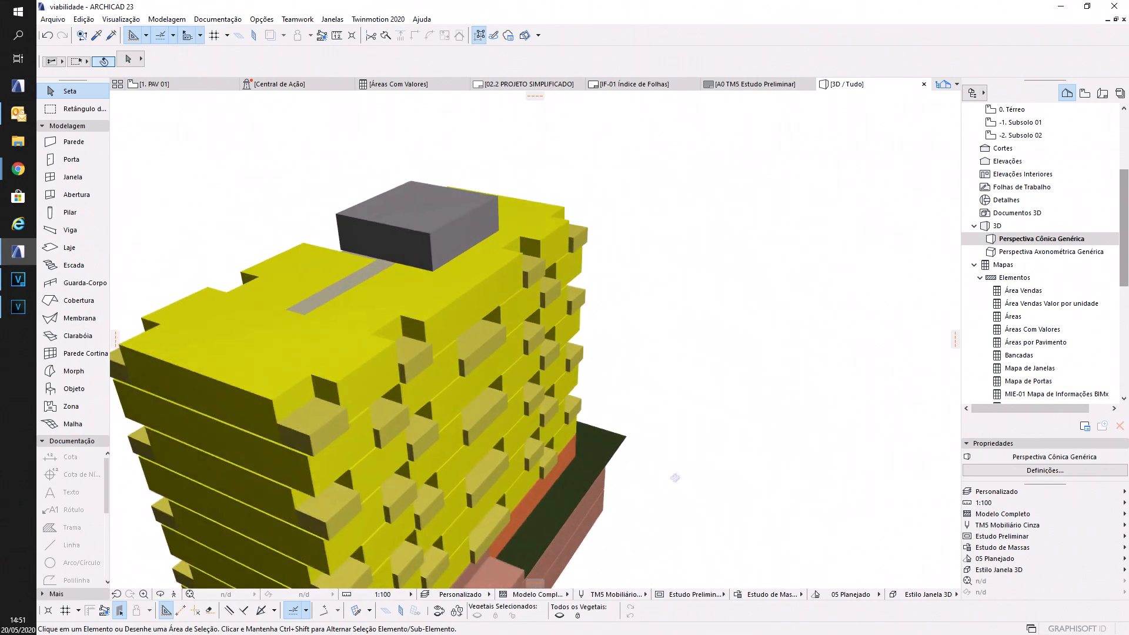
{"action": "scroll", "coordinate": [689, 457], "scroll_direction": "down", "scroll_amount": 5}
{"action": "middle_click_drag", "start_coordinate": [690, 457], "coordinate": [494, 411], "text": "shift"}
{"action": "middle_click_drag", "start_coordinate": [602, 372], "coordinate": [555, 245], "text": "shift"}
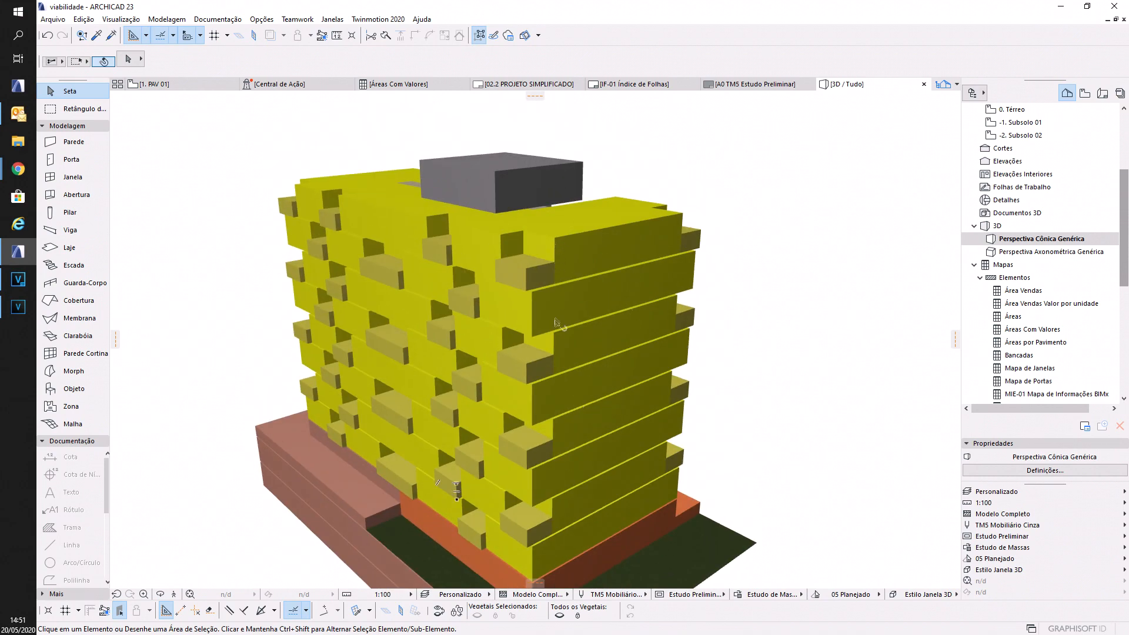
{"action": "mouse_move", "coordinate": [557, 325]}
{"action": "middle_click_drag", "start_coordinate": [304, 359], "coordinate": [323, 340]}
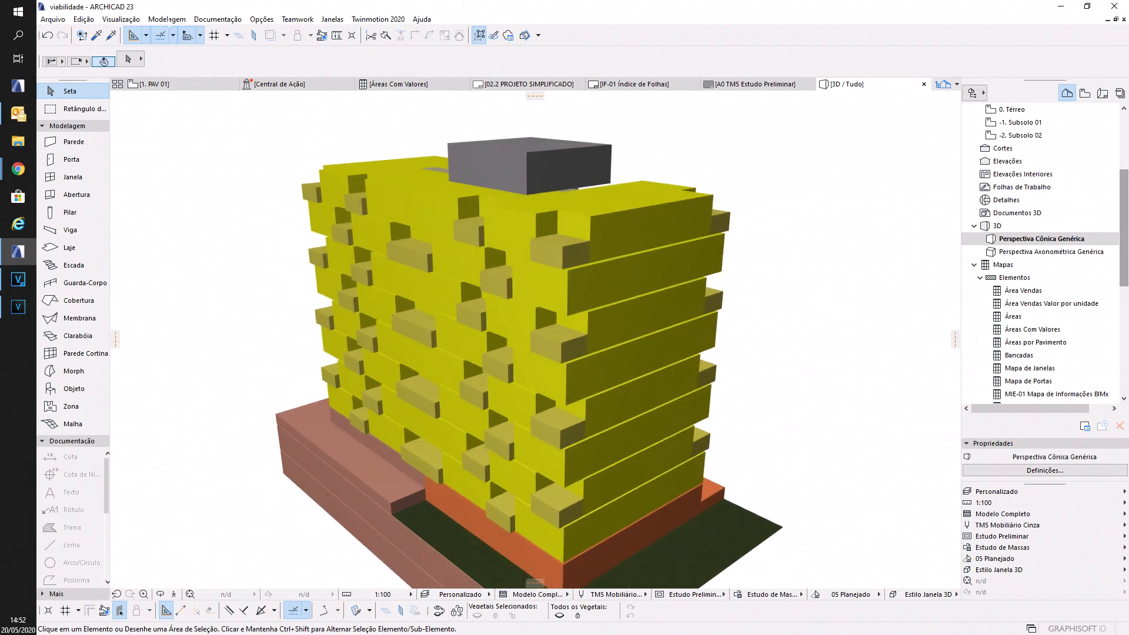
- Check which graphic override combination is active for the 3D massing view, leaving it unchanged
{"action": "left_click", "coordinate": [167, 19]}
{"action": "mouse_move", "coordinate": [218, 20]}
{"action": "mouse_move", "coordinate": [259, 126]}
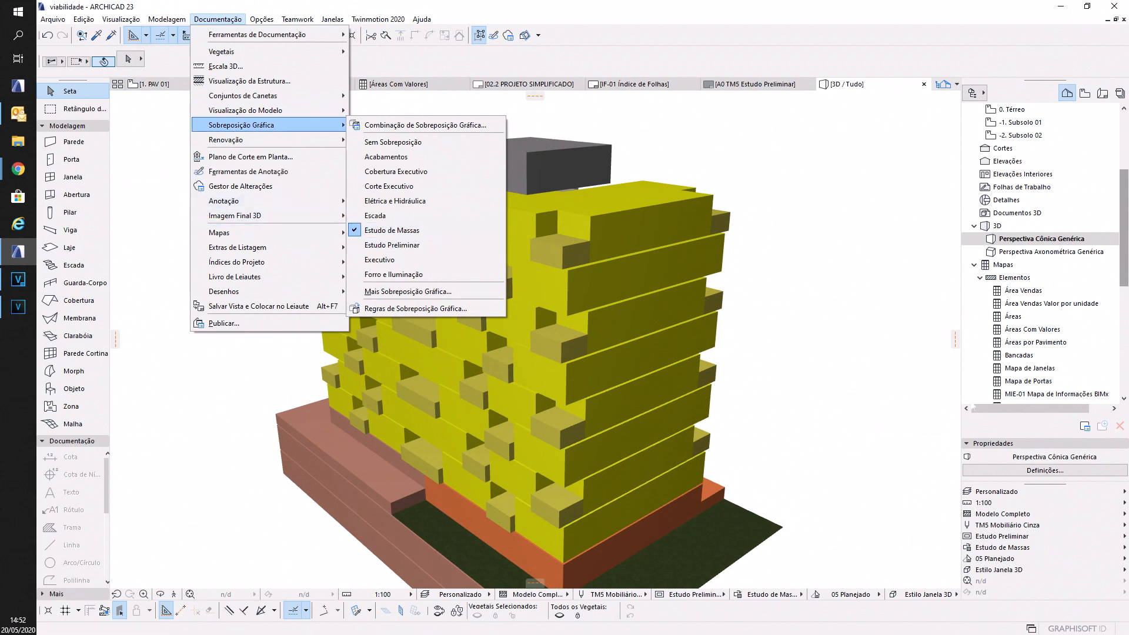
{"action": "left_click", "coordinate": [880, 391]}
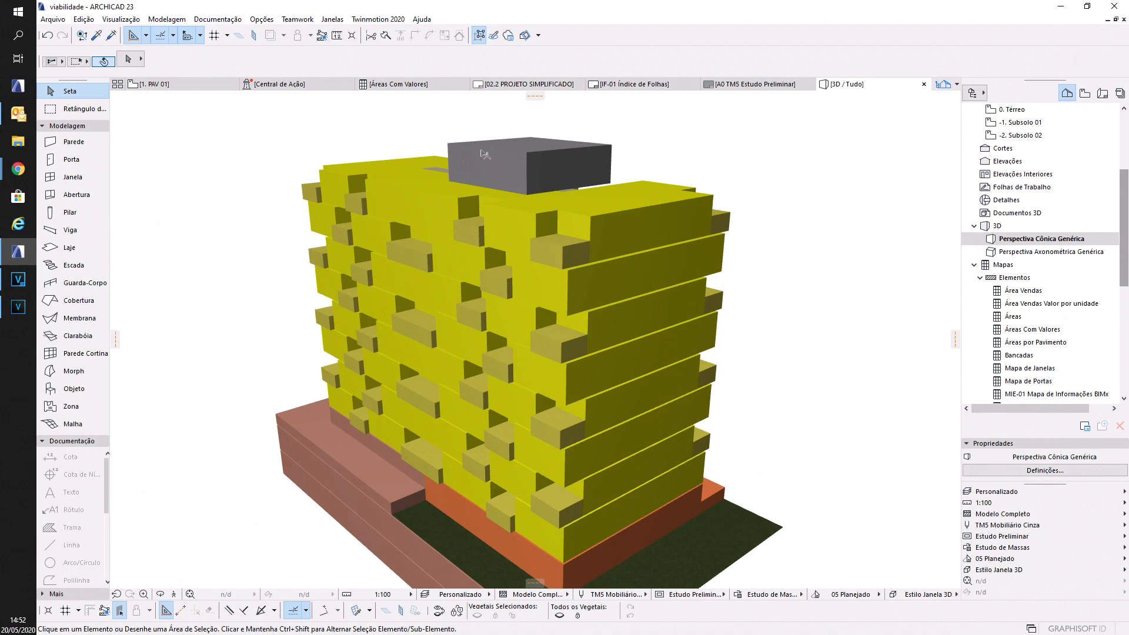
- Inspect the corner Tipologia 01 zone on the sixth floor up close in the 3D view and clear its selection
{"action": "middle_click_drag", "start_coordinate": [570, 470], "coordinate": [667, 420]}
{"action": "middle_click_drag", "start_coordinate": [388, 438], "coordinate": [419, 466]}
{"action": "middle_click_drag", "start_coordinate": [419, 466], "coordinate": [670, 346], "text": "shift"}
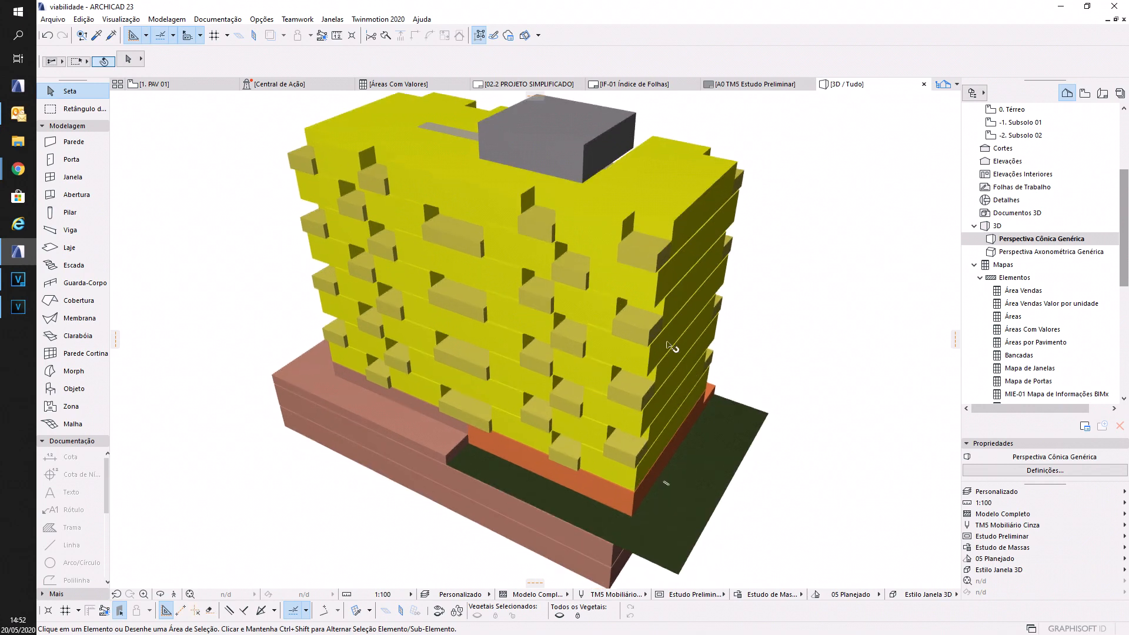
{"action": "left_click", "coordinate": [645, 318]}
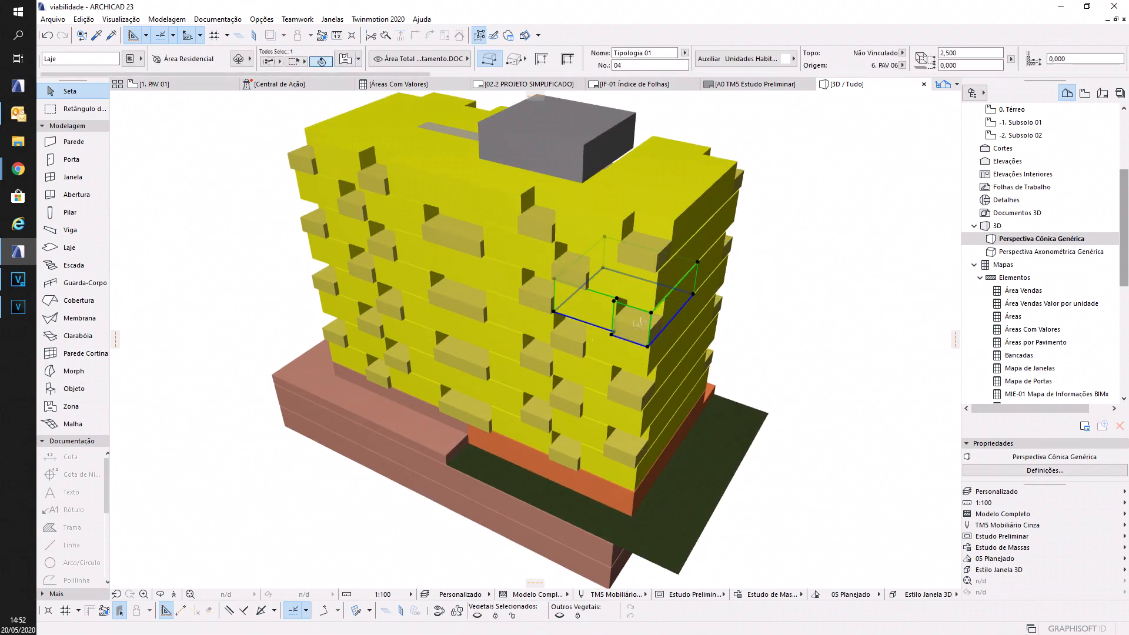
{"action": "scroll", "coordinate": [662, 308], "scroll_direction": "up", "scroll_amount": 5}
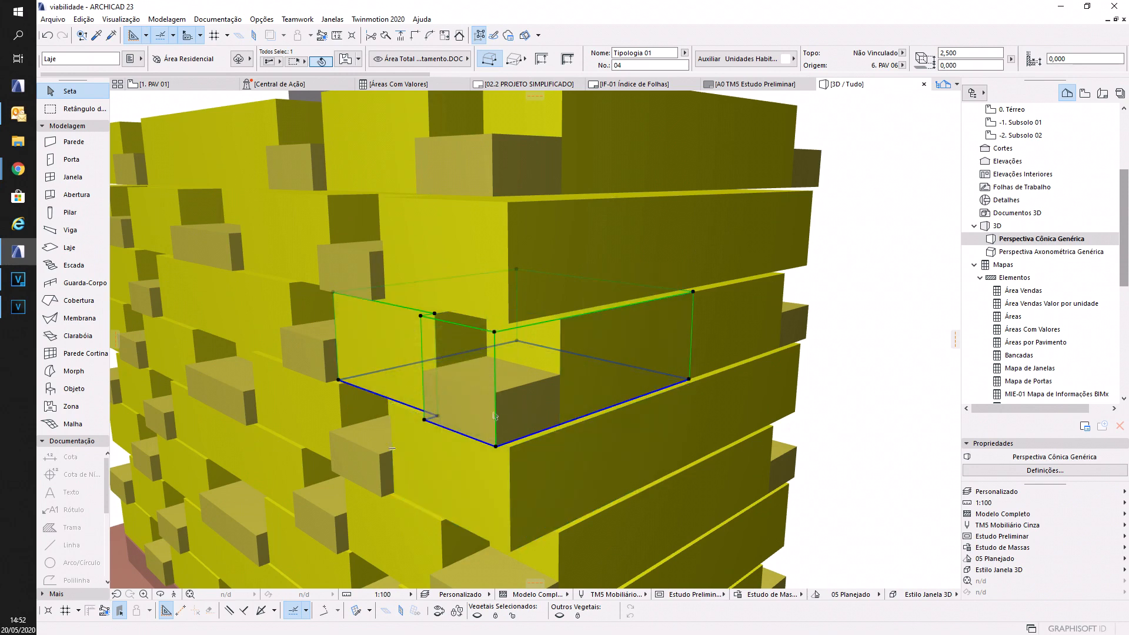
{"action": "key", "text": "Escape"}
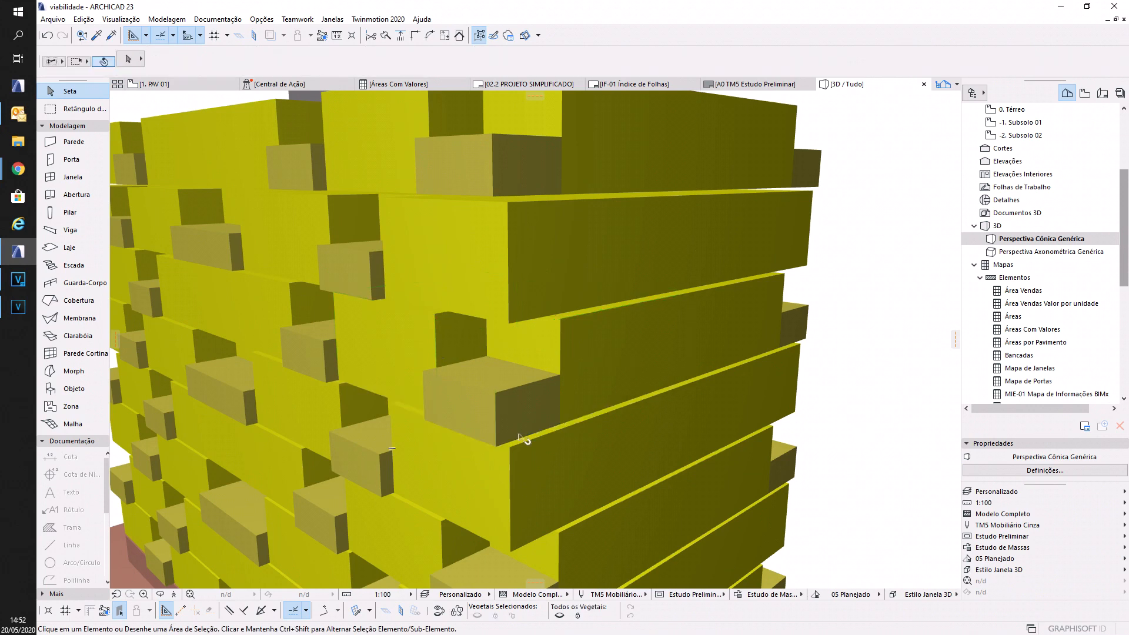
- Examine the lower floors, the uncovered garage zone and the side of the building, returning to an overall 3D view with nothing selected
{"action": "scroll", "coordinate": [517, 423], "scroll_direction": "up", "scroll_amount": 3}
{"action": "scroll", "coordinate": [634, 409], "scroll_direction": "down", "scroll_amount": 3}
{"action": "middle_click_drag", "start_coordinate": [619, 404], "coordinate": [710, 444], "text": "shift"}
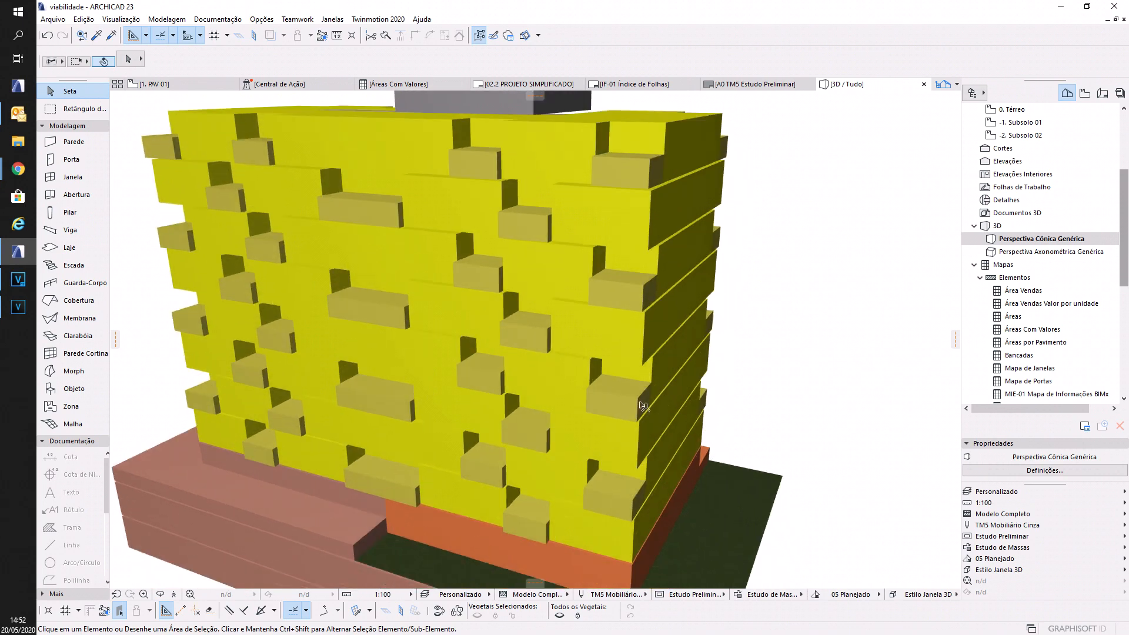
{"action": "middle_click_drag", "start_coordinate": [641, 404], "coordinate": [646, 312]}
{"action": "left_click", "coordinate": [339, 458]}
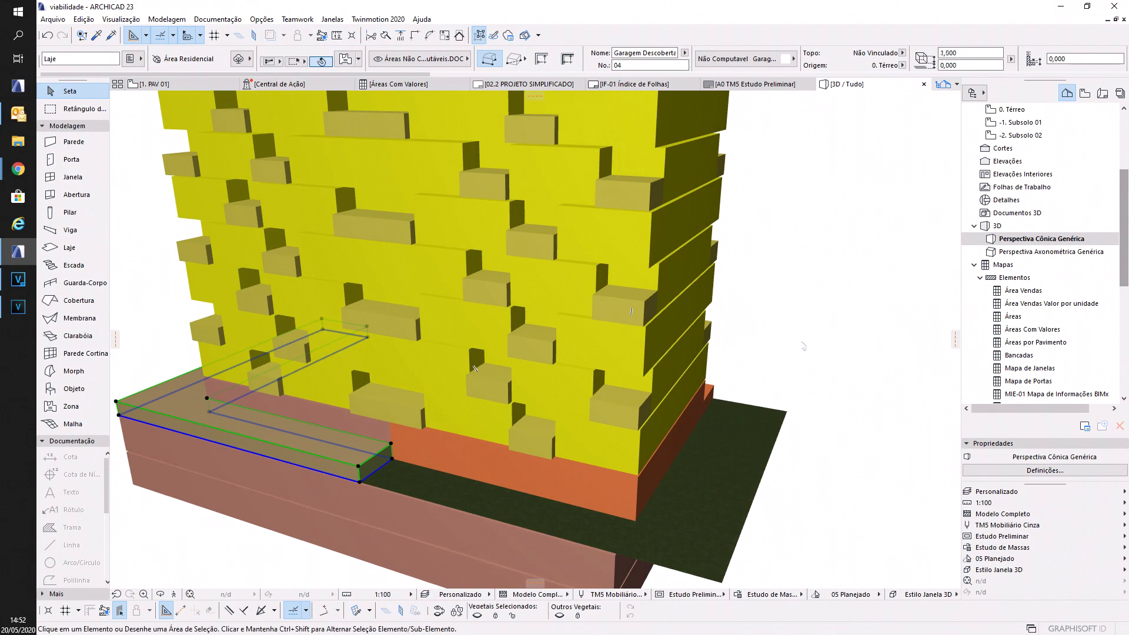
{"action": "left_click", "coordinate": [803, 346]}
{"action": "middle_click_drag", "start_coordinate": [864, 428], "coordinate": [347, 380]}
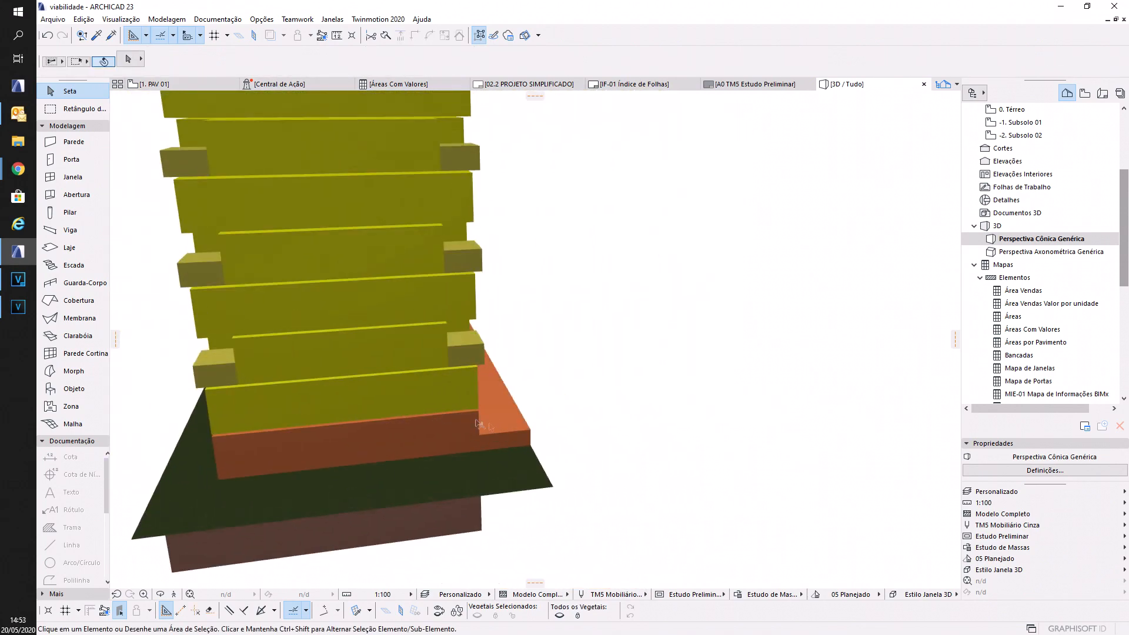
{"action": "left_click", "coordinate": [497, 429]}
{"action": "middle_click_drag", "start_coordinate": [670, 456], "coordinate": [565, 453], "text": "shift"}
{"action": "left_click", "coordinate": [602, 471]}
{"action": "middle_click_drag", "start_coordinate": [432, 483], "coordinate": [742, 479]}
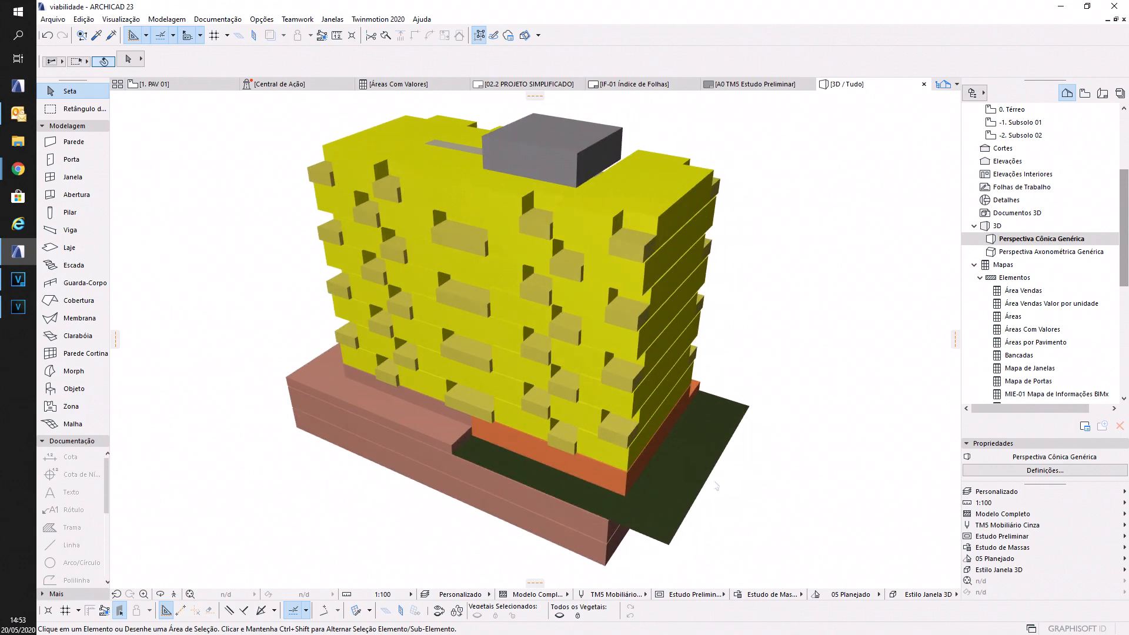
{"action": "middle_click_drag", "start_coordinate": [758, 501], "coordinate": [733, 457], "text": "shift"}
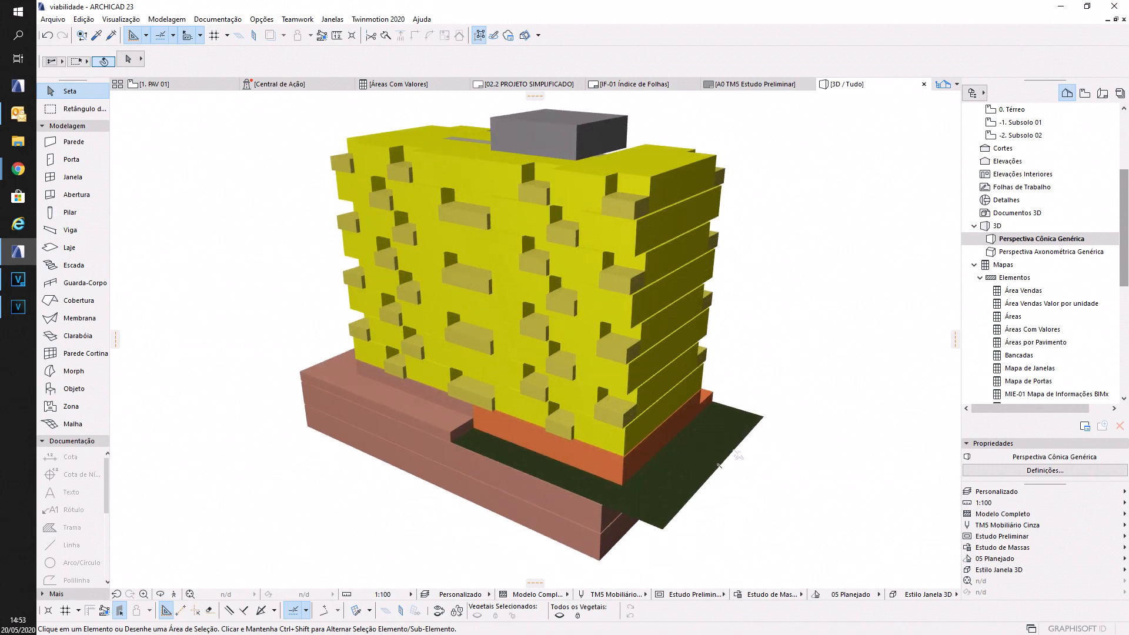
{"action": "left_click", "coordinate": [719, 466]}
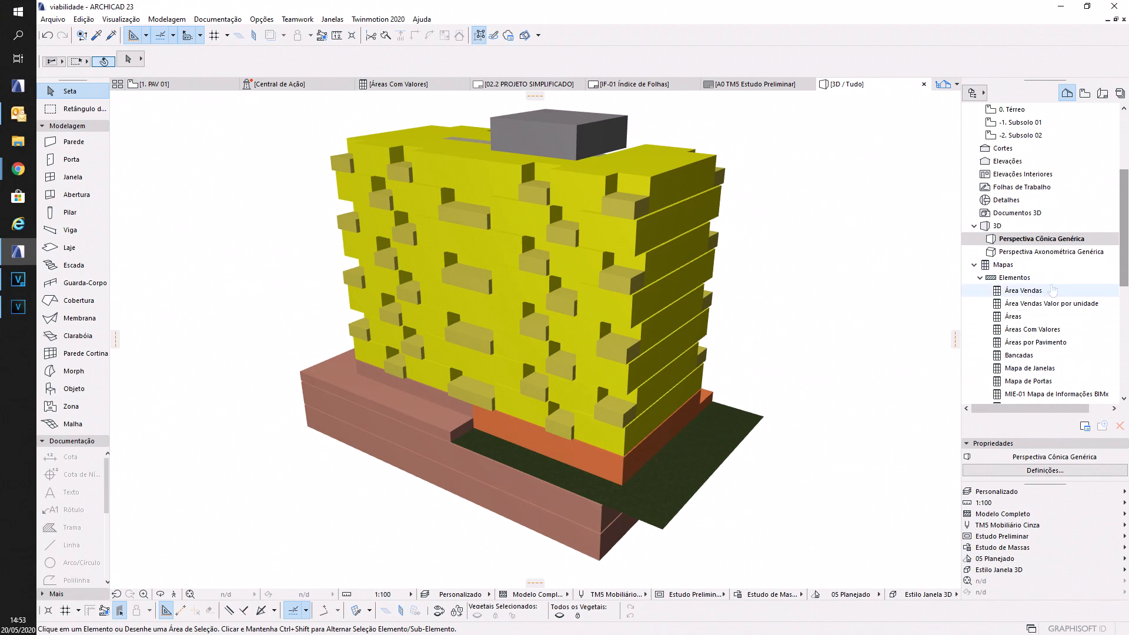
- Compare the Área Vendas schedule with the Áreas schedule, ending on Área Vendas
{"action": "double_click", "coordinate": [1053, 292]}
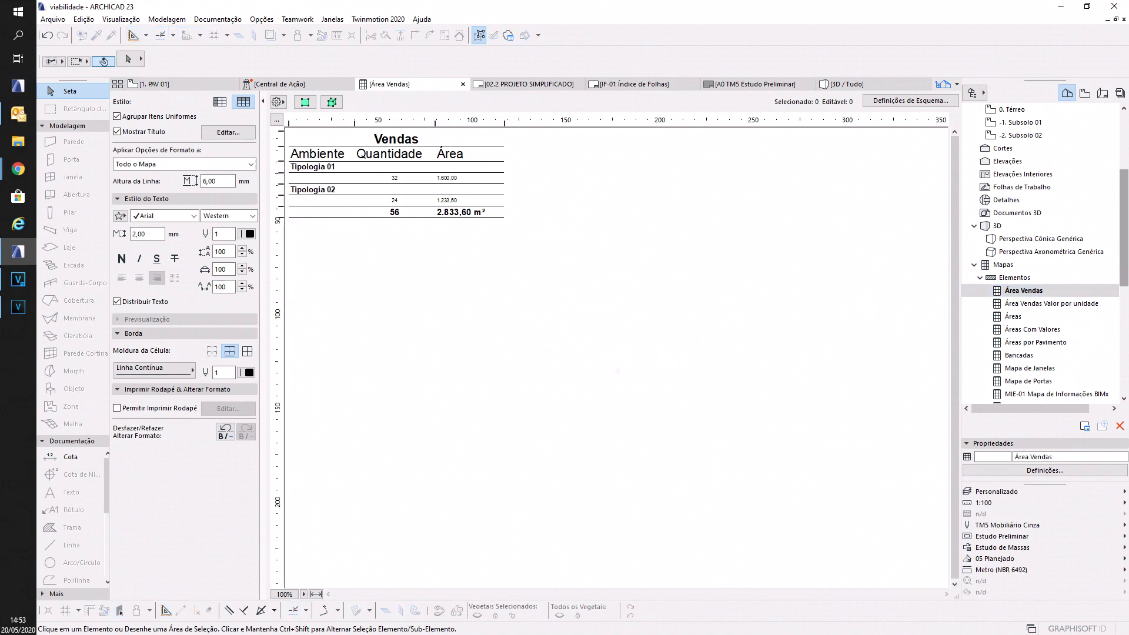
{"action": "double_click", "coordinate": [1017, 317]}
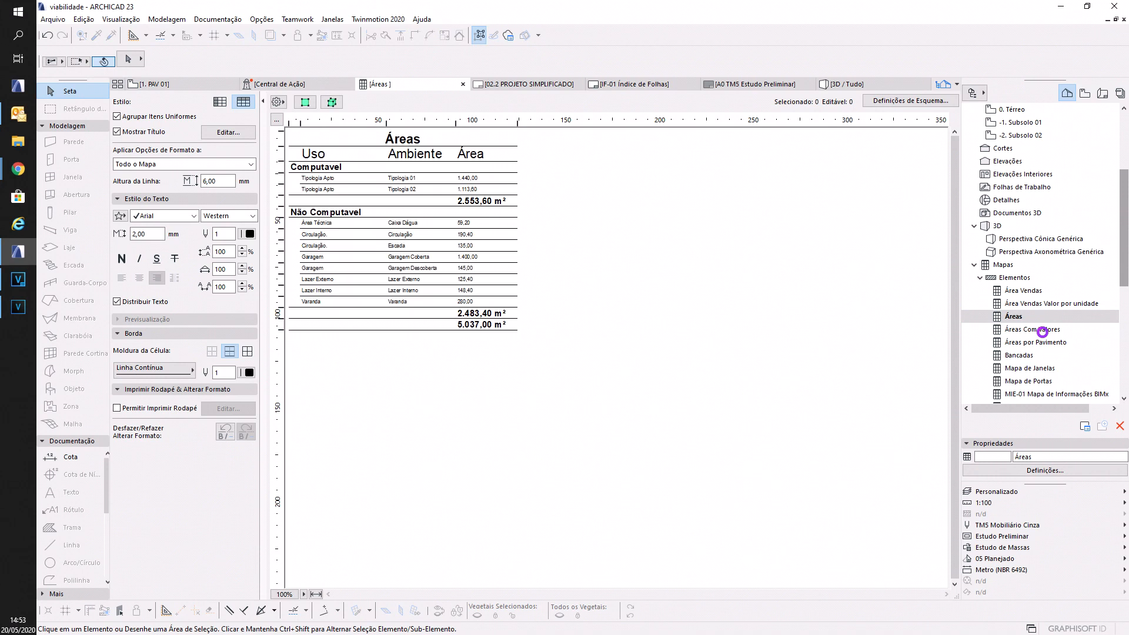
{"action": "double_click", "coordinate": [1023, 290]}
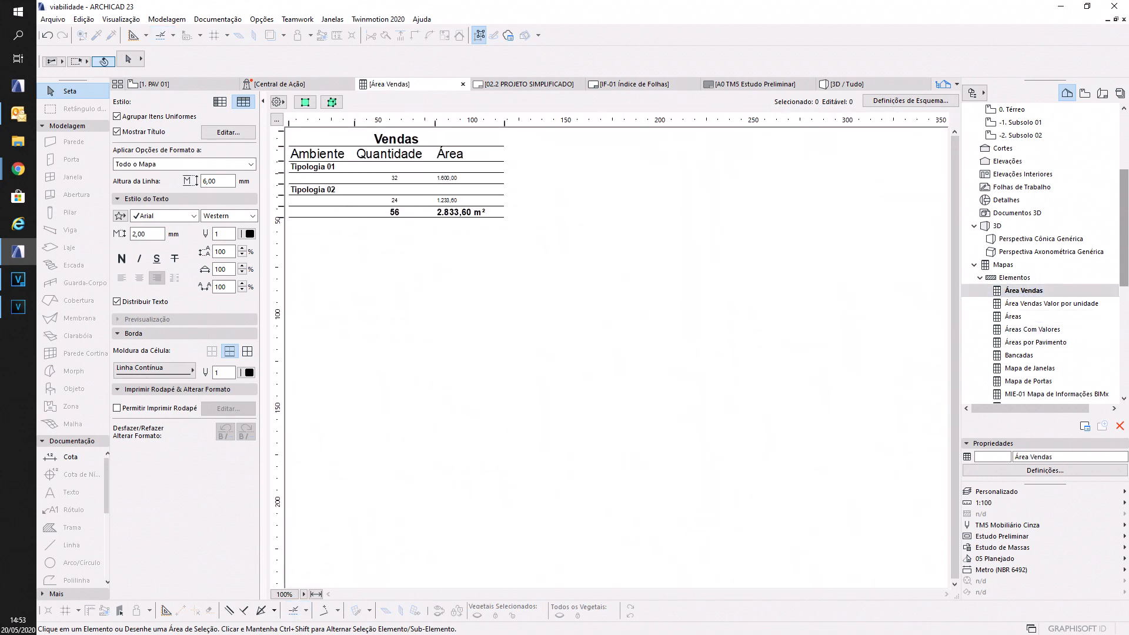
- Review the Área Vendas scheme's criterion that limits the related zone category to Unidades Habitacionais, keeping the operator "é"
{"action": "left_click", "coordinate": [905, 100]}
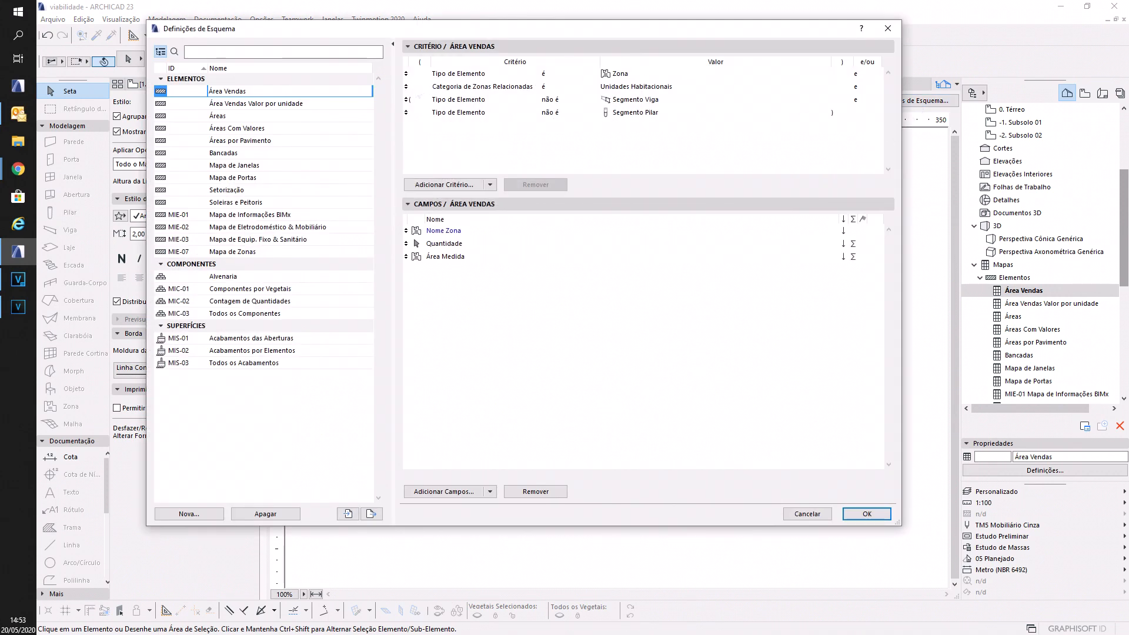
{"action": "left_click", "coordinate": [701, 88]}
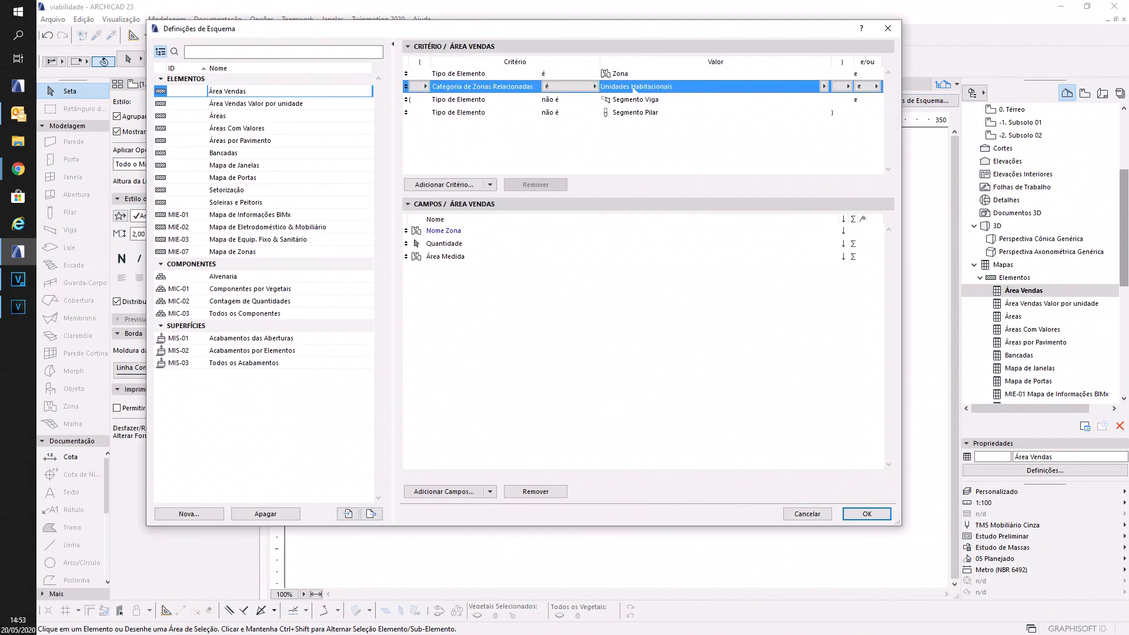
{"action": "left_click", "coordinate": [594, 87]}
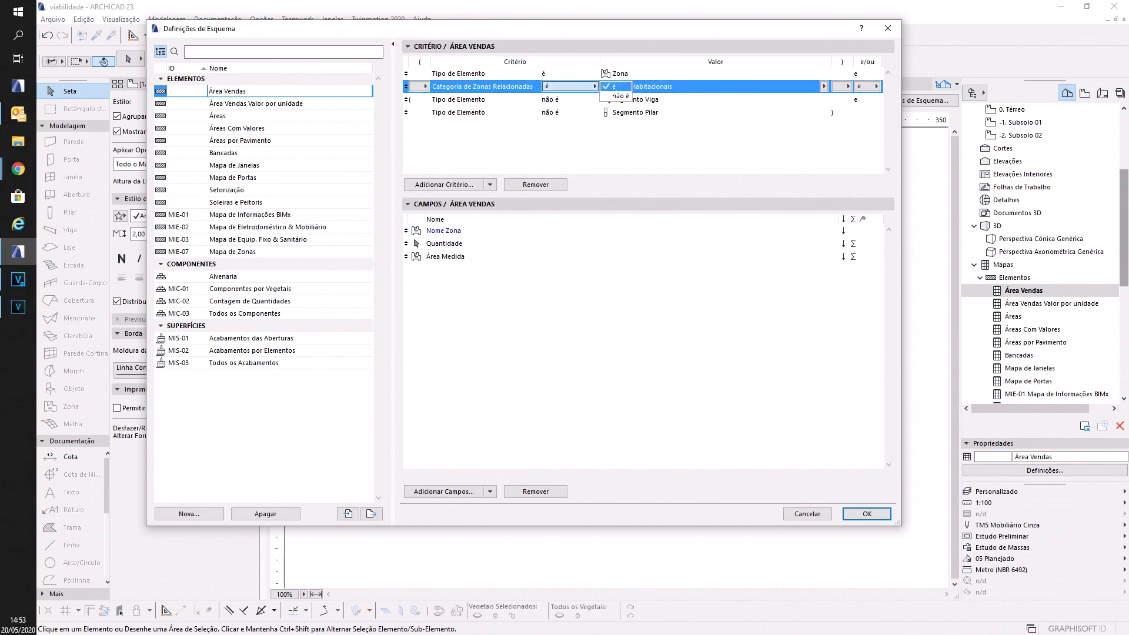
{"action": "left_click", "coordinate": [626, 90]}
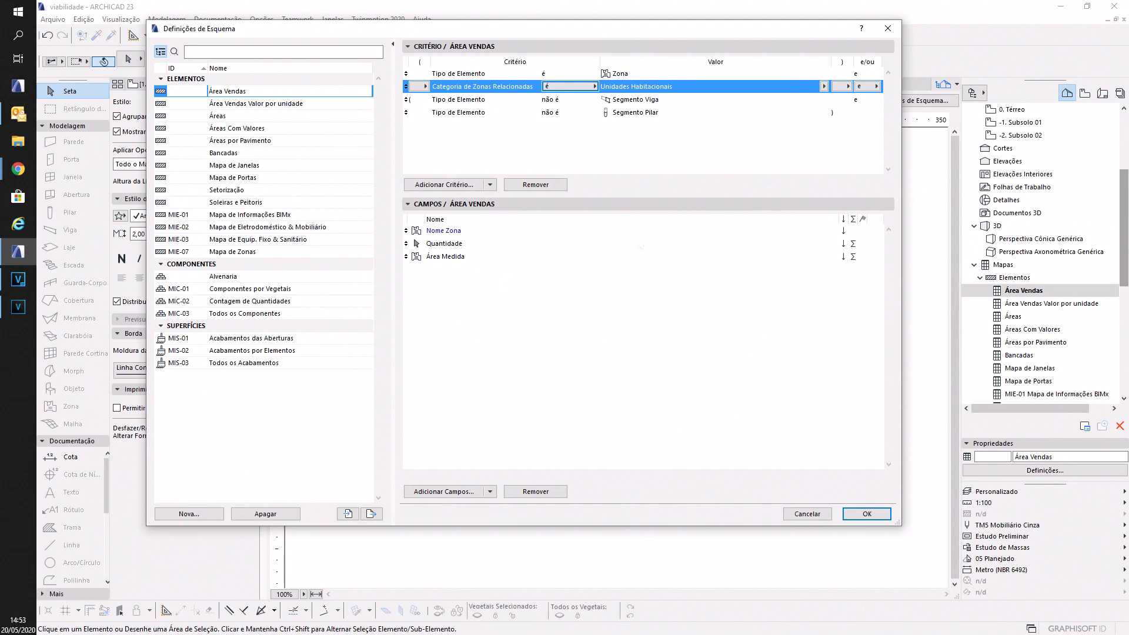
{"action": "left_click", "coordinate": [867, 514]}
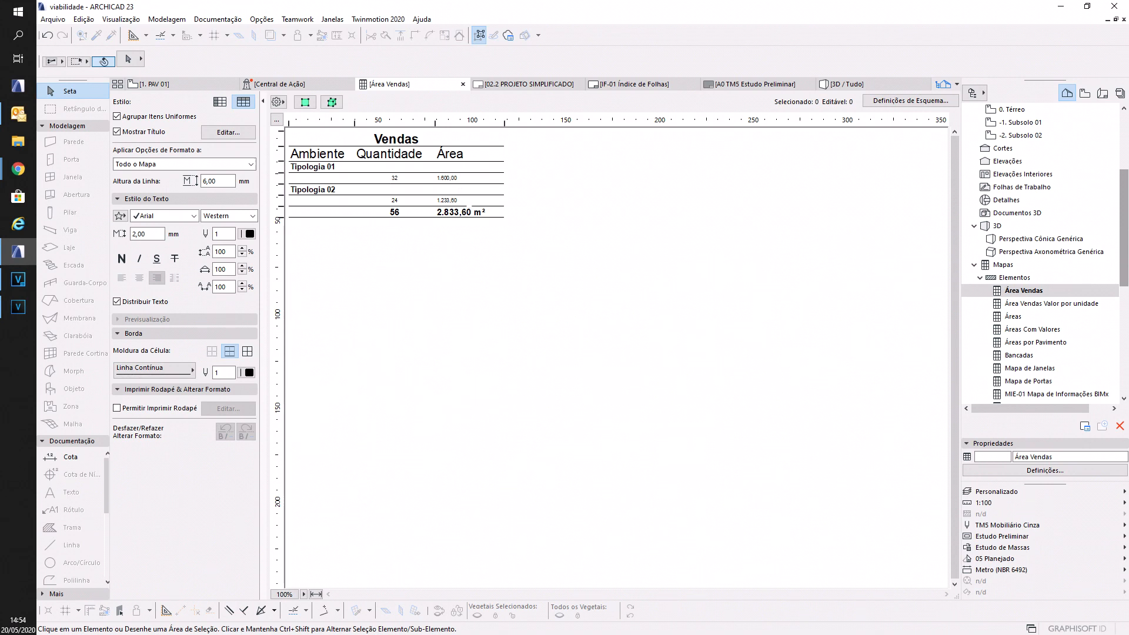
- List every apartment zone individually in the Área Vendas schedule to inspect the rows, and merge uniform items again
{"action": "left_click", "coordinate": [117, 117]}
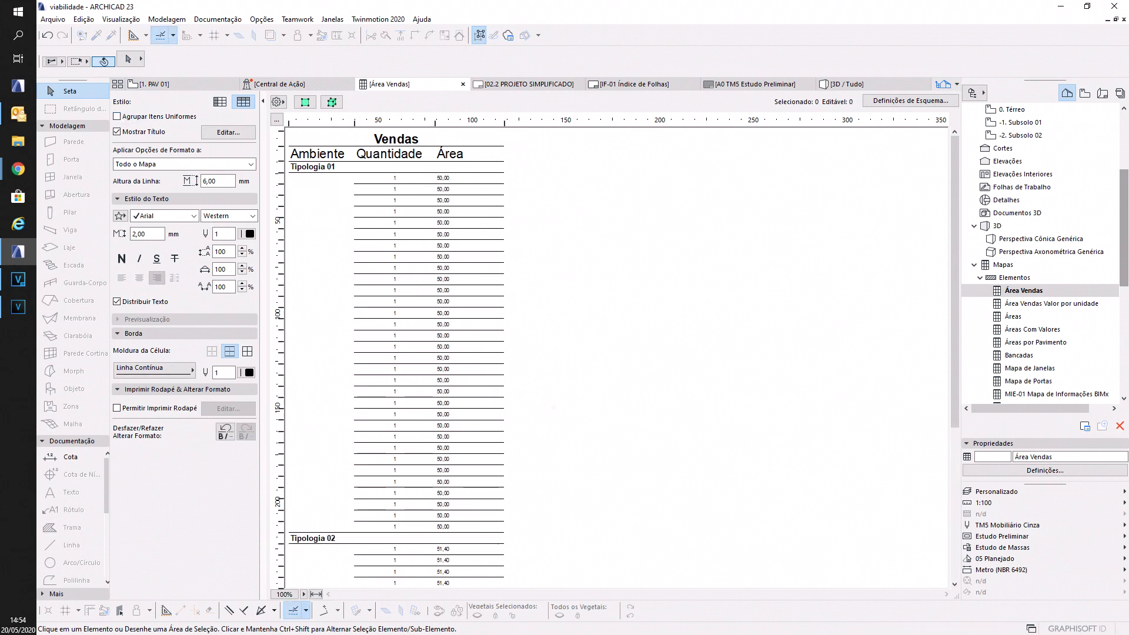
{"action": "scroll", "coordinate": [705, 416], "scroll_direction": "down", "scroll_amount": 5}
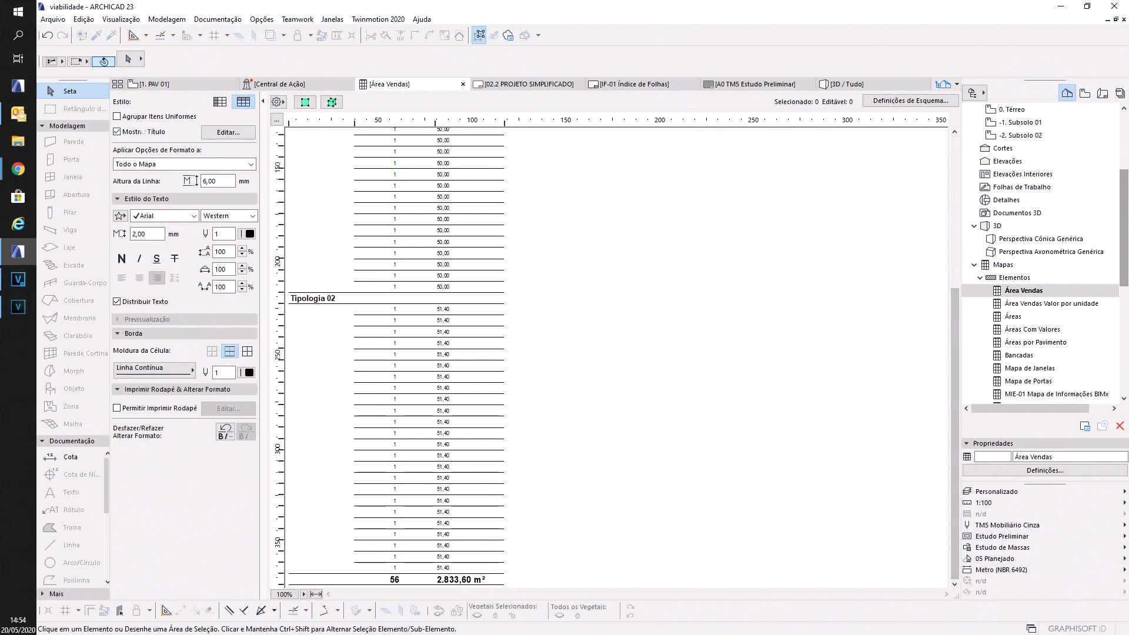
{"action": "left_click", "coordinate": [117, 116]}
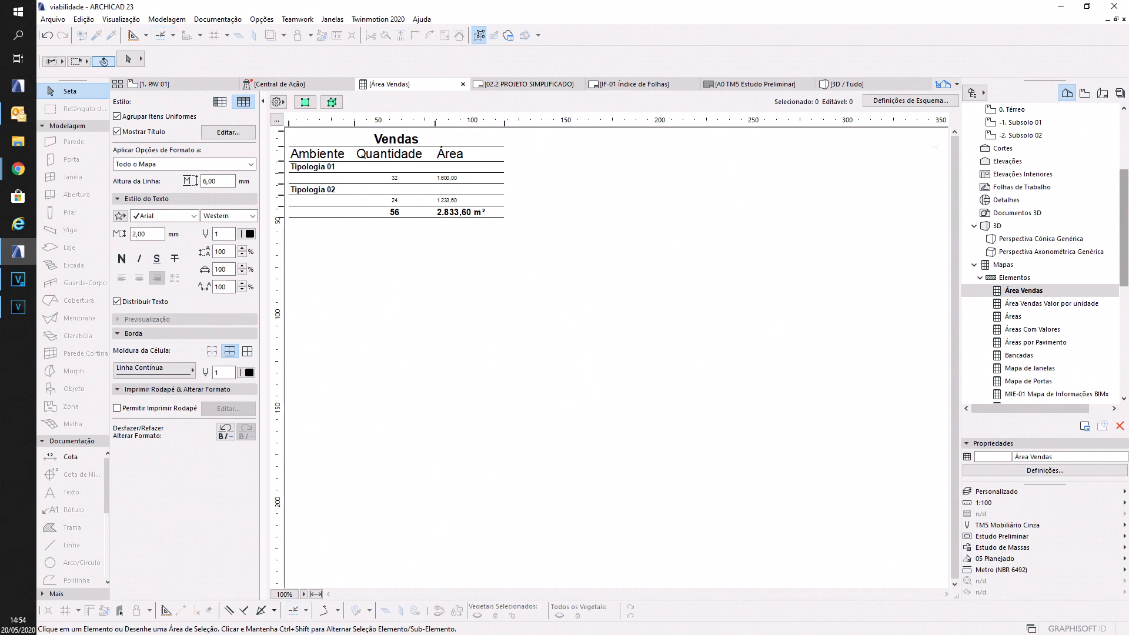
- Open the Área Vendas Valor por unidade schedule and review each field in its scheme settings, from Nome Piso de Origem to Venda Unidade
{"action": "left_click", "coordinate": [1093, 304]}
{"action": "double_click", "coordinate": [1091, 304]}
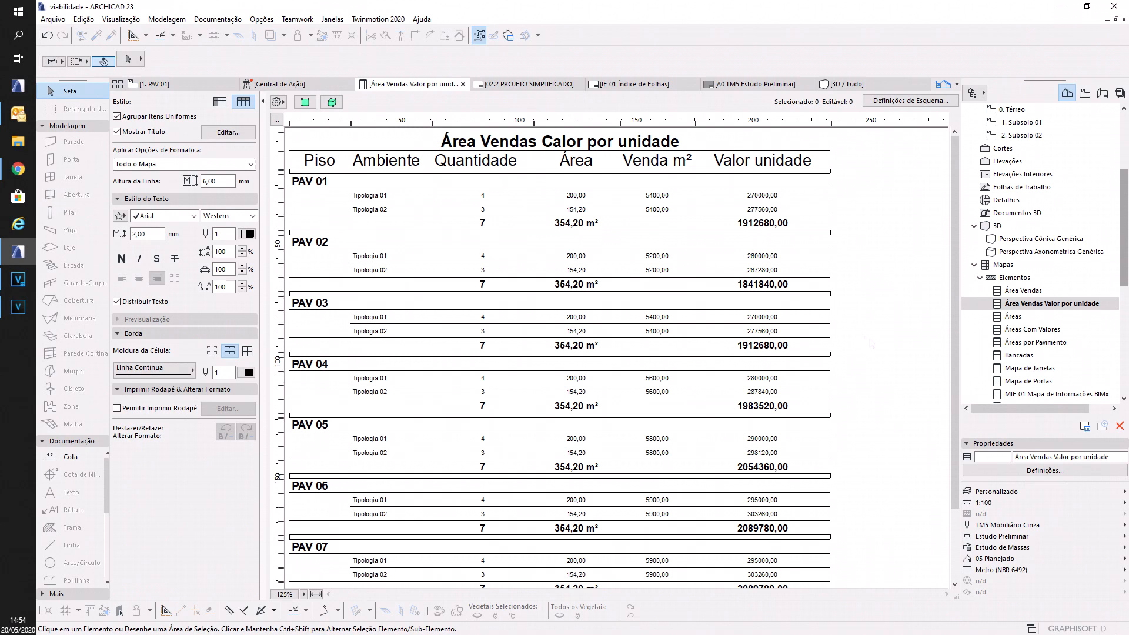
{"action": "left_click", "coordinate": [935, 102]}
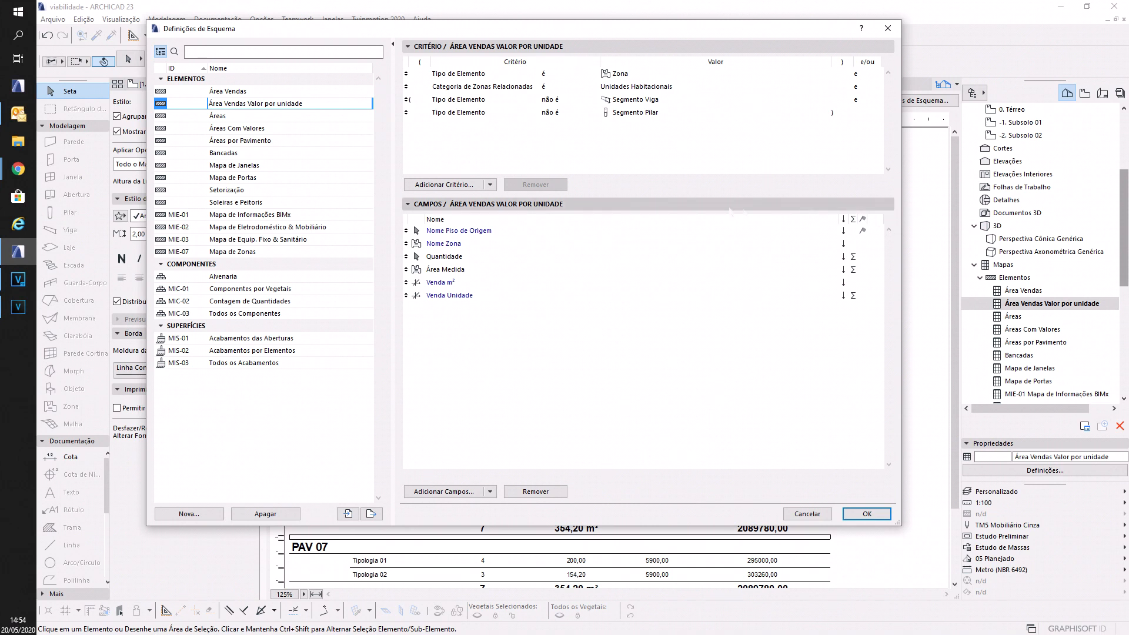
{"action": "left_click", "coordinate": [464, 231]}
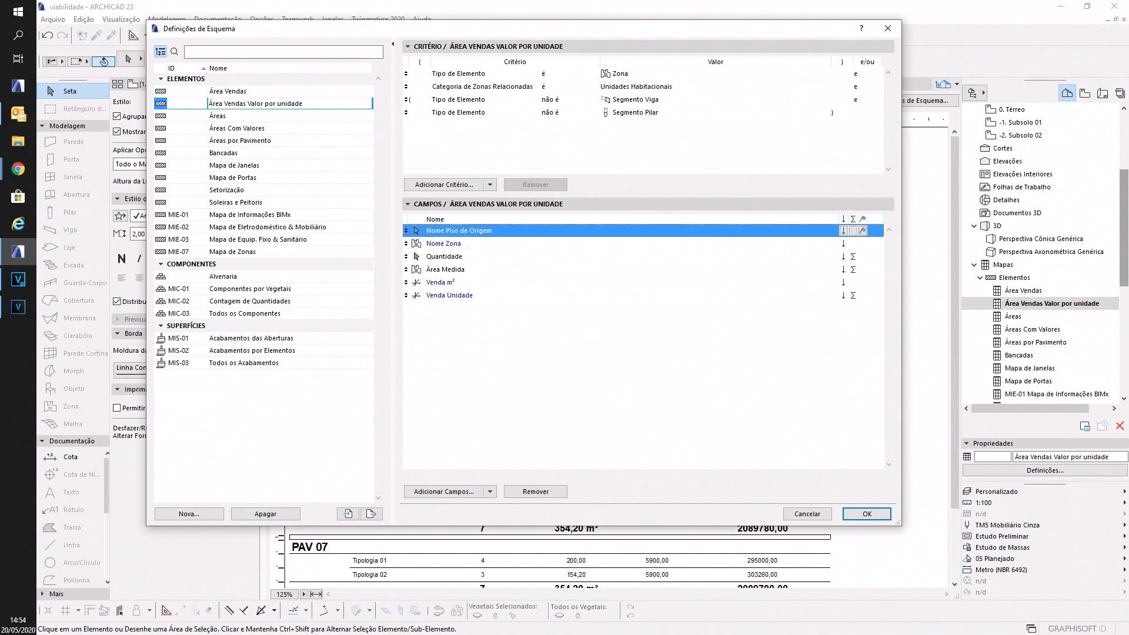
{"action": "left_click", "coordinate": [462, 243]}
{"action": "left_click", "coordinate": [472, 256]}
{"action": "left_click", "coordinate": [471, 270]}
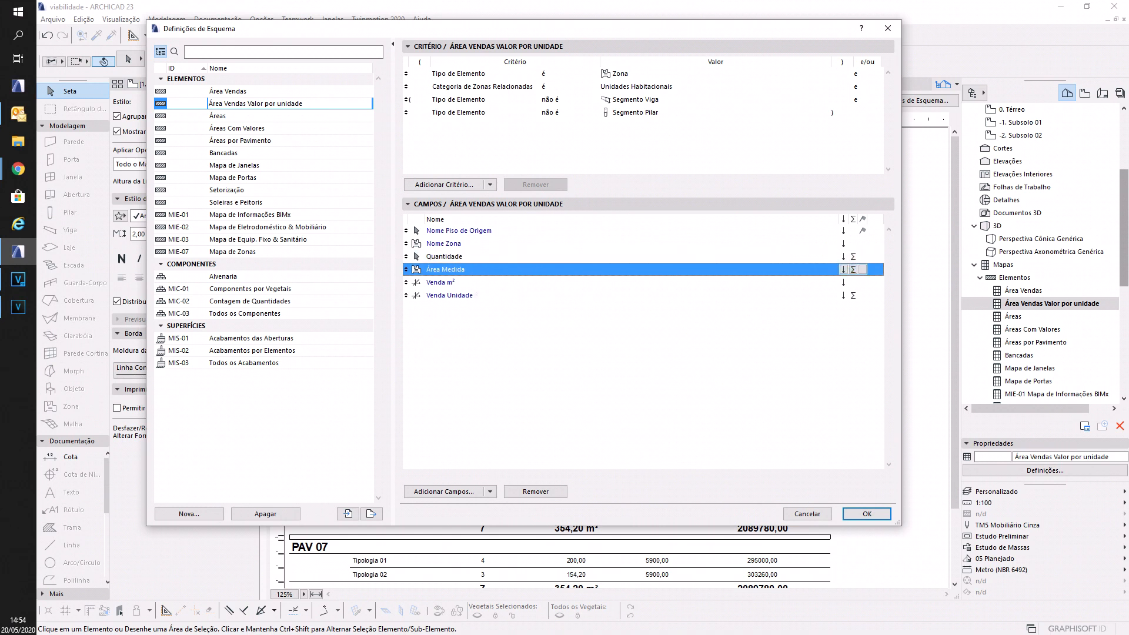
{"action": "left_click", "coordinate": [476, 282]}
{"action": "left_click", "coordinate": [478, 295]}
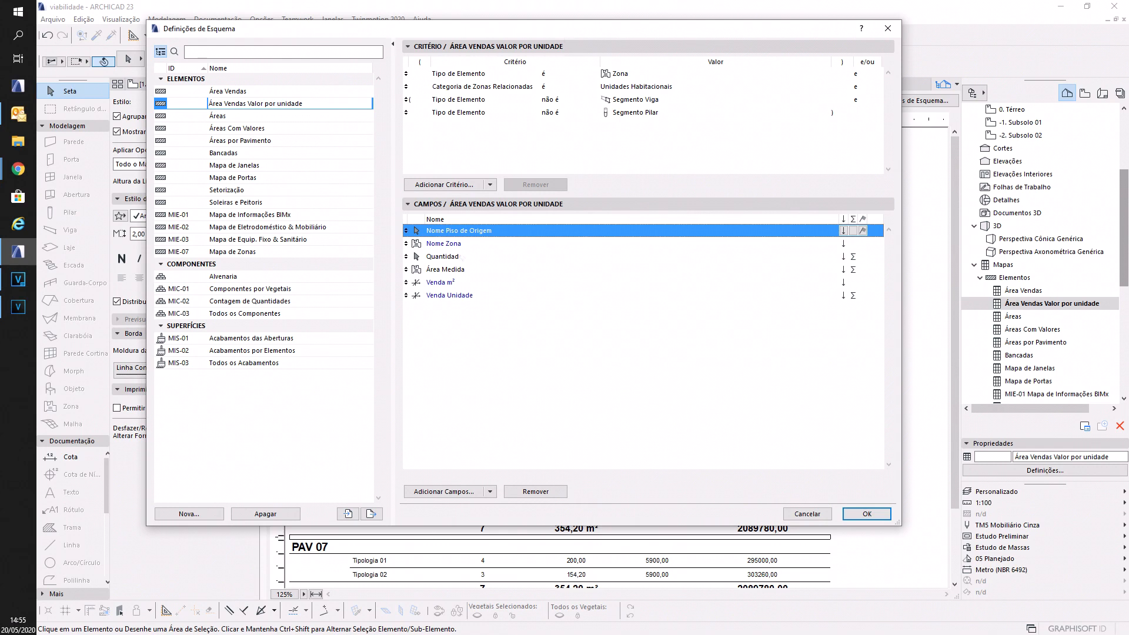
- Move the scheme settings aside to compare its fields with the schedule's columns, and bring it back into full view
{"action": "left_click_drag", "start_coordinate": [574, 28], "coordinate": [578, 367]}
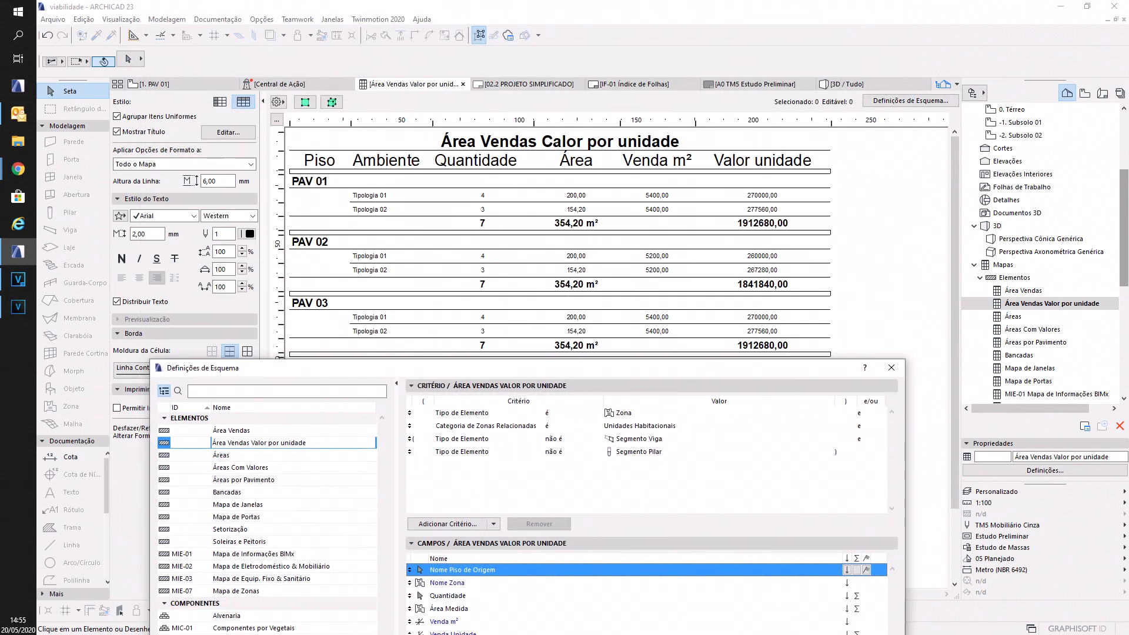
{"action": "mouse_move", "coordinate": [578, 367]}
{"action": "left_mouse_down"}
{"action": "mouse_move", "coordinate": [572, 127]}
{"action": "mouse_move", "coordinate": [567, 369]}
{"action": "left_mouse_up"}
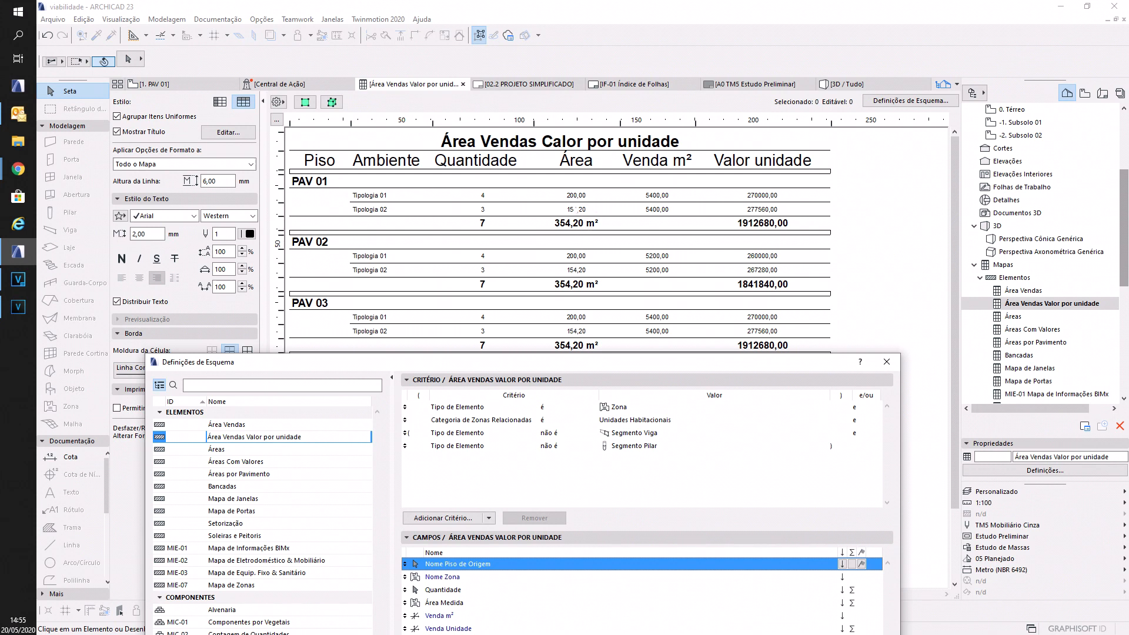
{"action": "left_click_drag", "start_coordinate": [806, 366], "coordinate": [835, 73]}
- Review the Venda m² and Venda Unidade fields and the CUSTOS (Viabilidade) properties available, and close the scheme settings without adding fields
{"action": "left_click", "coordinate": [477, 325]}
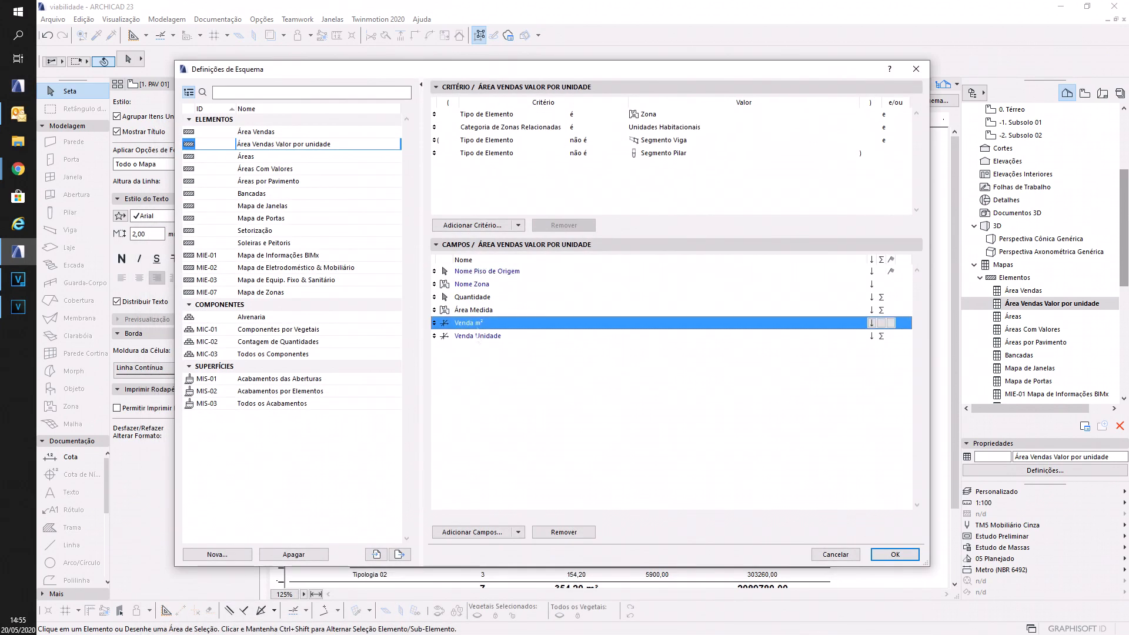
{"action": "left_click", "coordinate": [501, 336]}
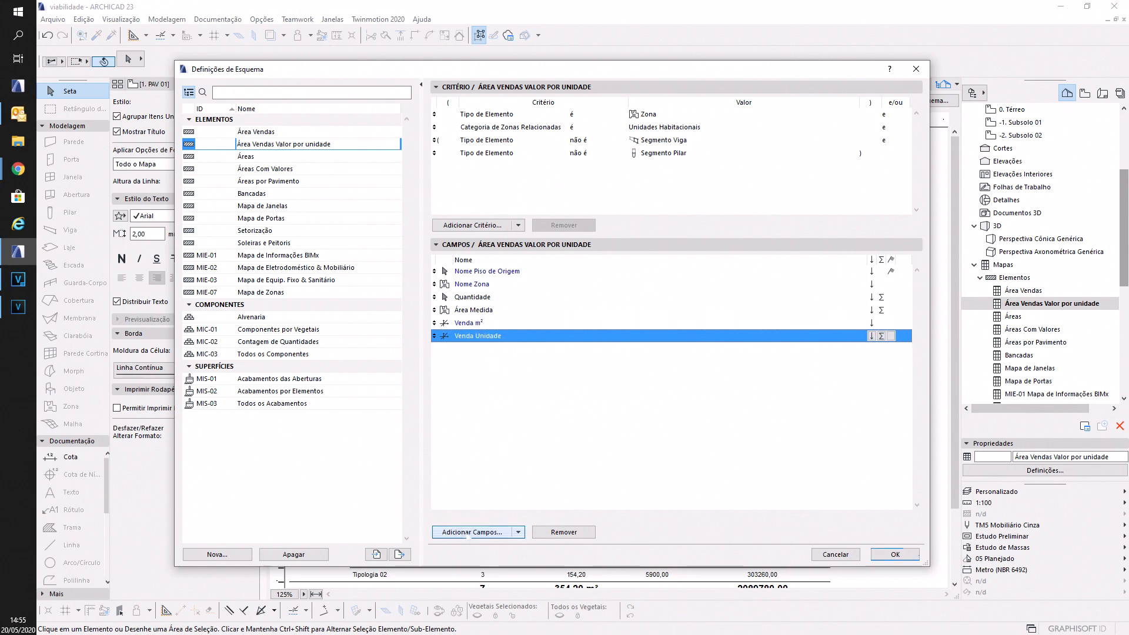
{"action": "left_click", "coordinate": [470, 533]}
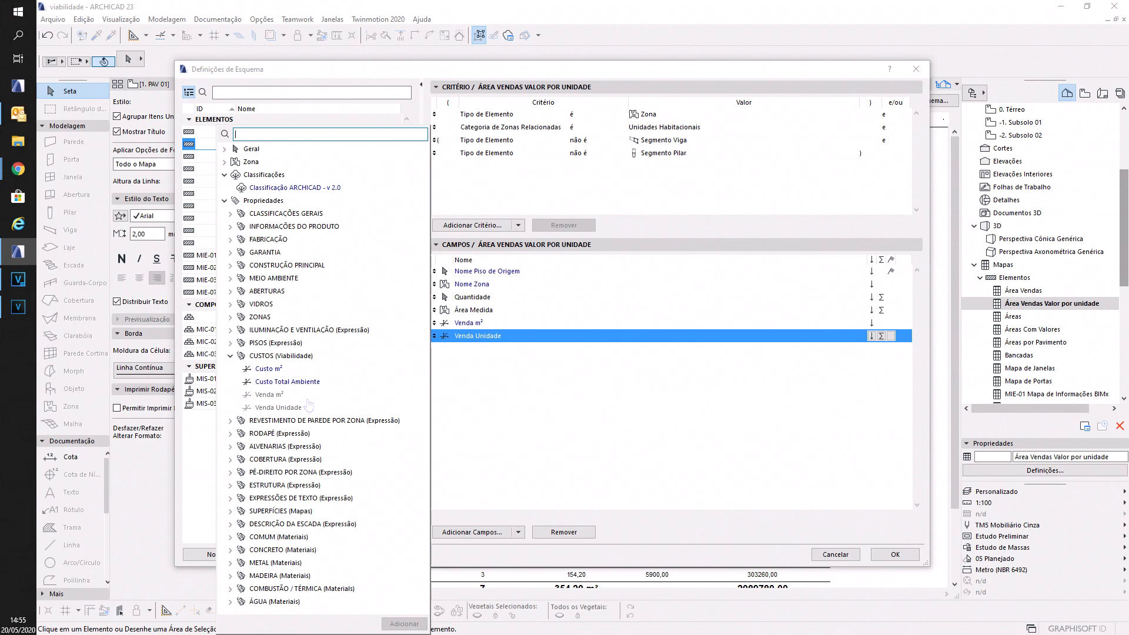
{"action": "key", "text": "Escape"}
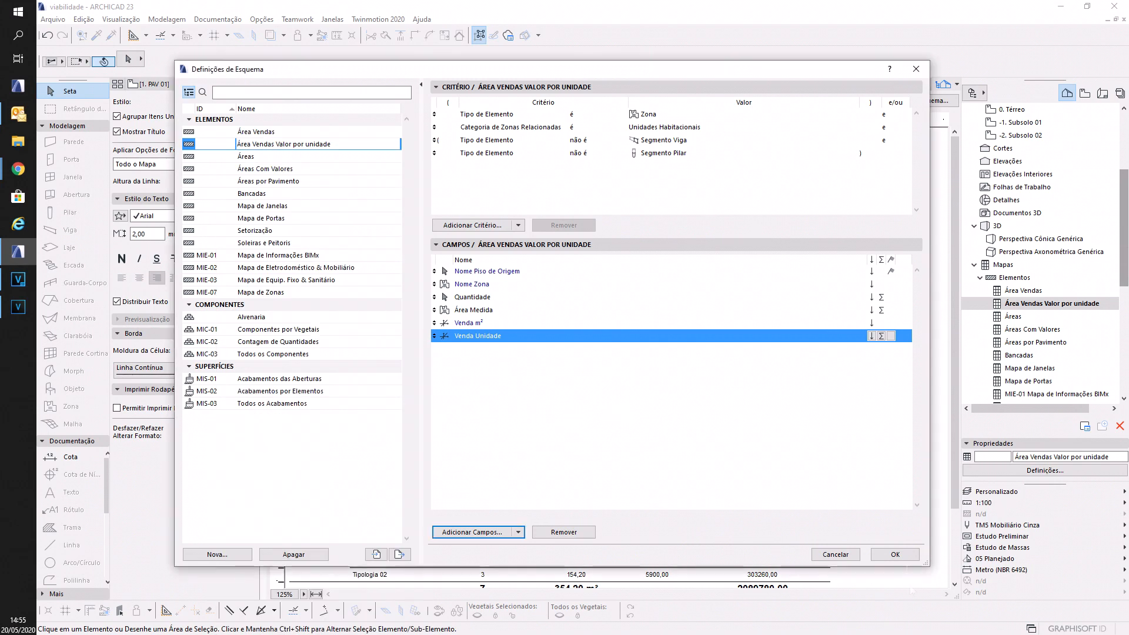
{"action": "key", "text": "Return"}
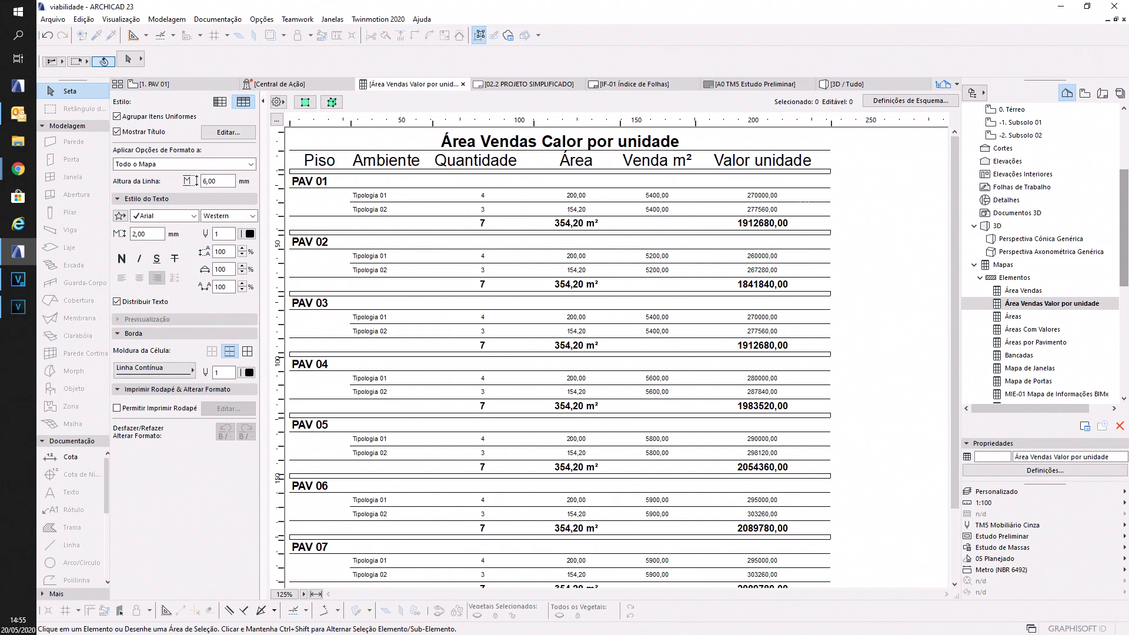
- Set the Venda m² value of the Tipologia 01 units on PAV 01 to 5000 in the Área Vendas Valor por unidade schedule
{"action": "scroll", "coordinate": [616, 358], "scroll_direction": "down", "scroll_amount": 2}
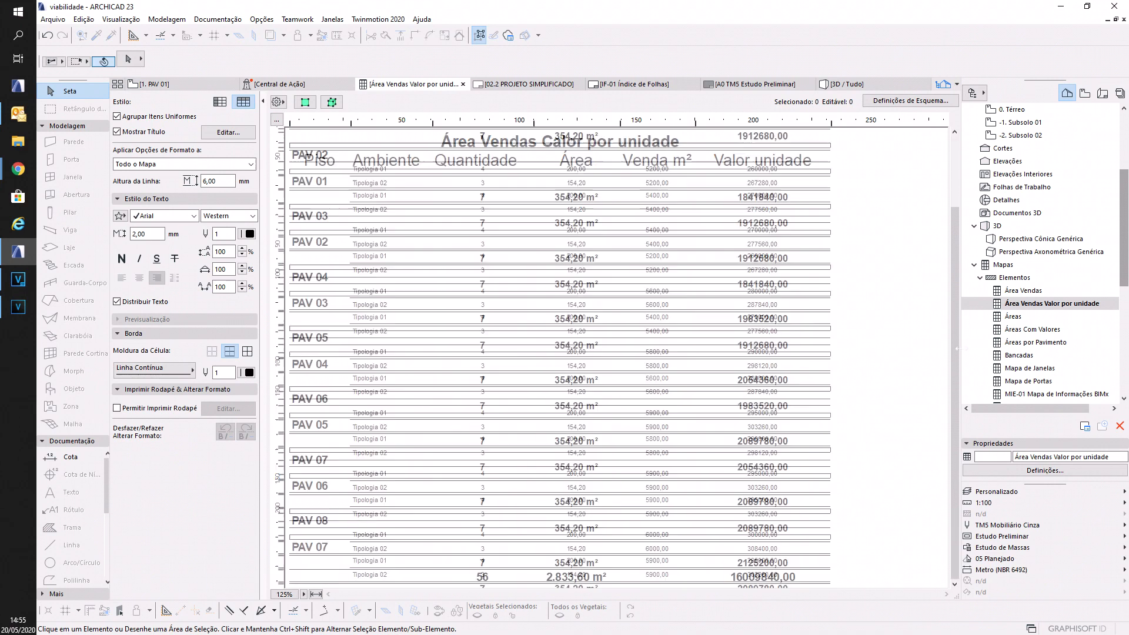
{"action": "scroll", "coordinate": [680, 233], "scroll_direction": "up", "scroll_amount": 3}
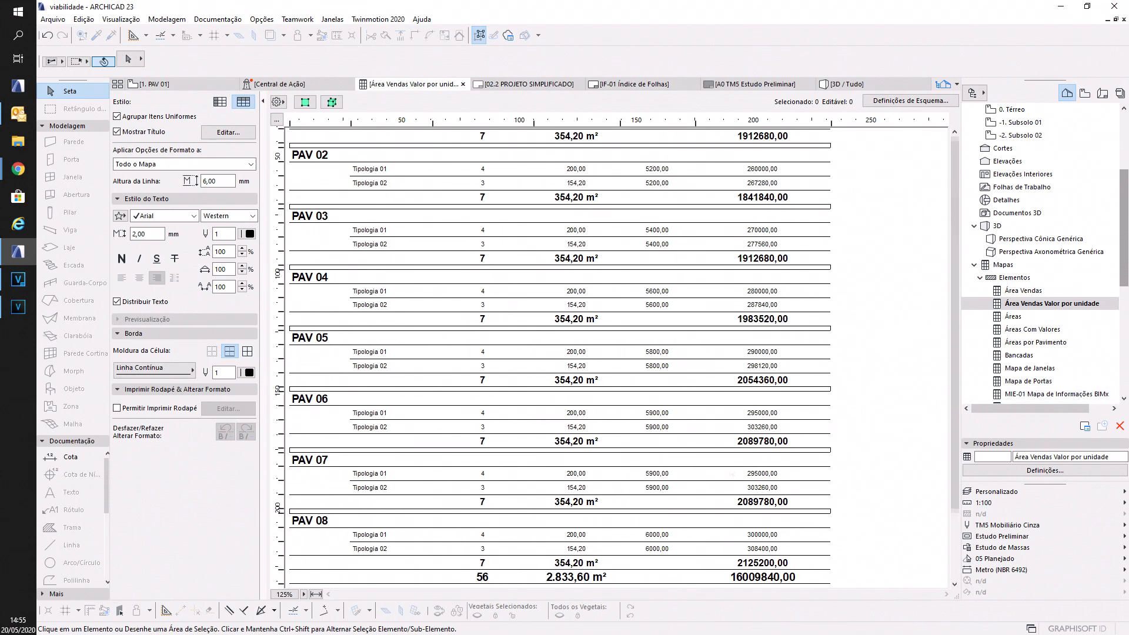
{"action": "left_click", "coordinate": [676, 195]}
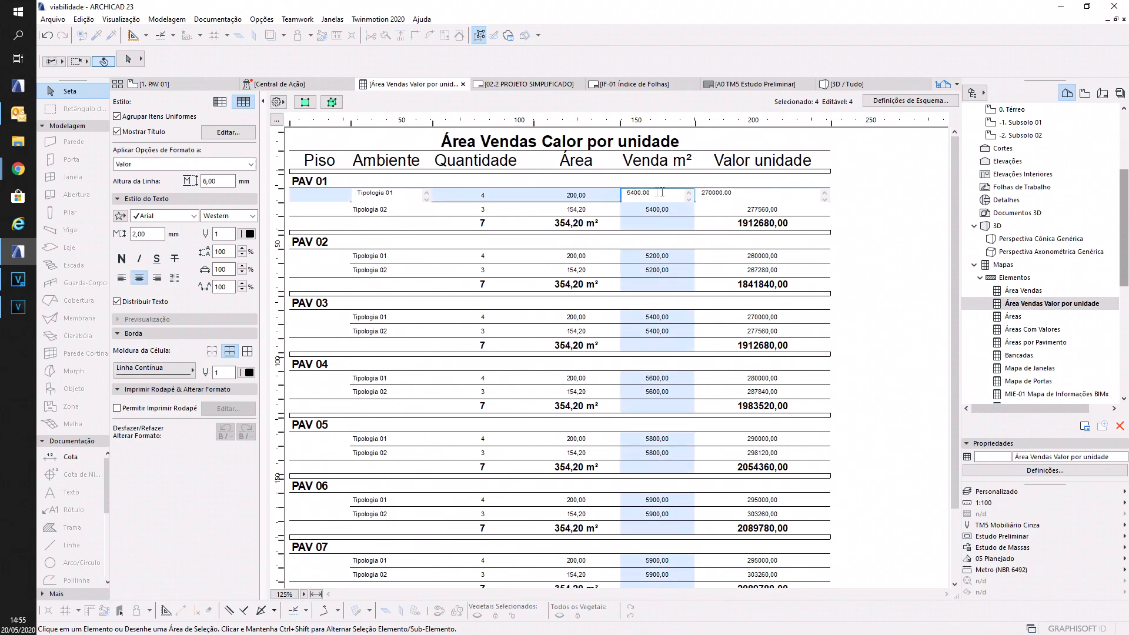
{"action": "double_click", "coordinate": [633, 191]}
{"action": "type", "text": "5000"}
{"action": "key", "text": "Return"}
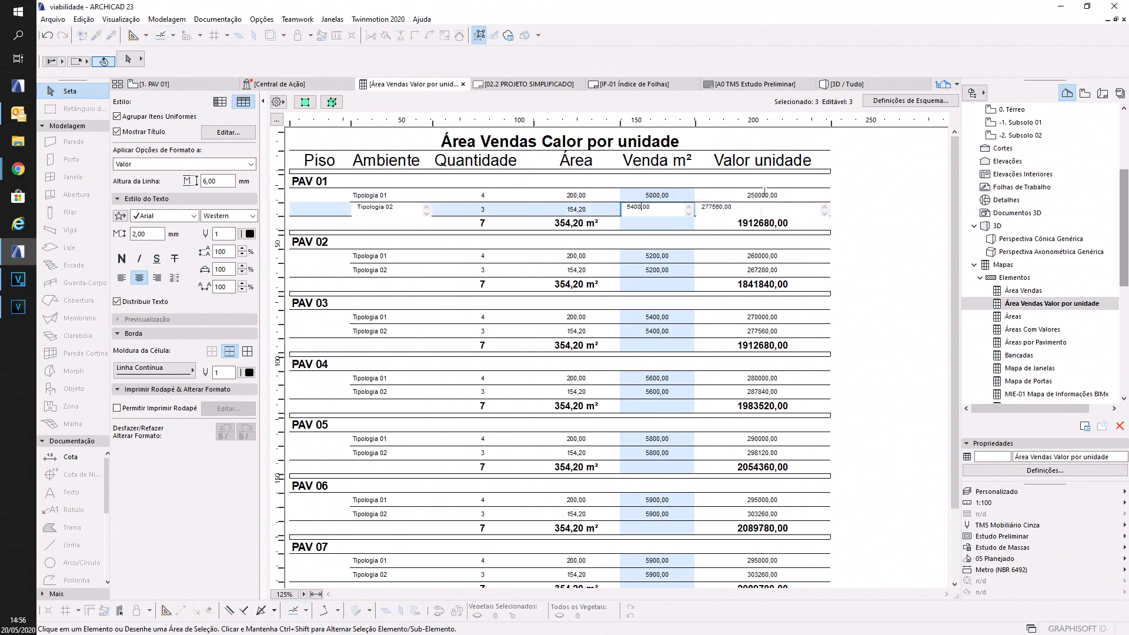
- Switch to the Áreas schedule and back to Área Vendas Valor por unidade to refresh it, and check its recalculated floor and overall totals
{"action": "left_click", "coordinate": [1026, 317]}
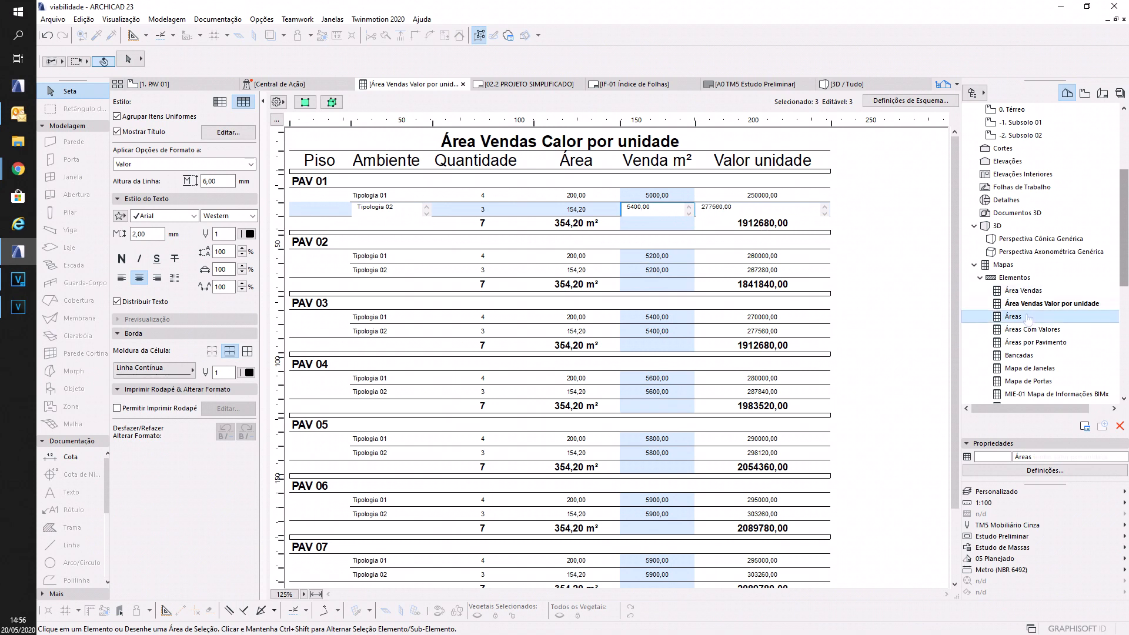
{"action": "double_click", "coordinate": [1030, 318]}
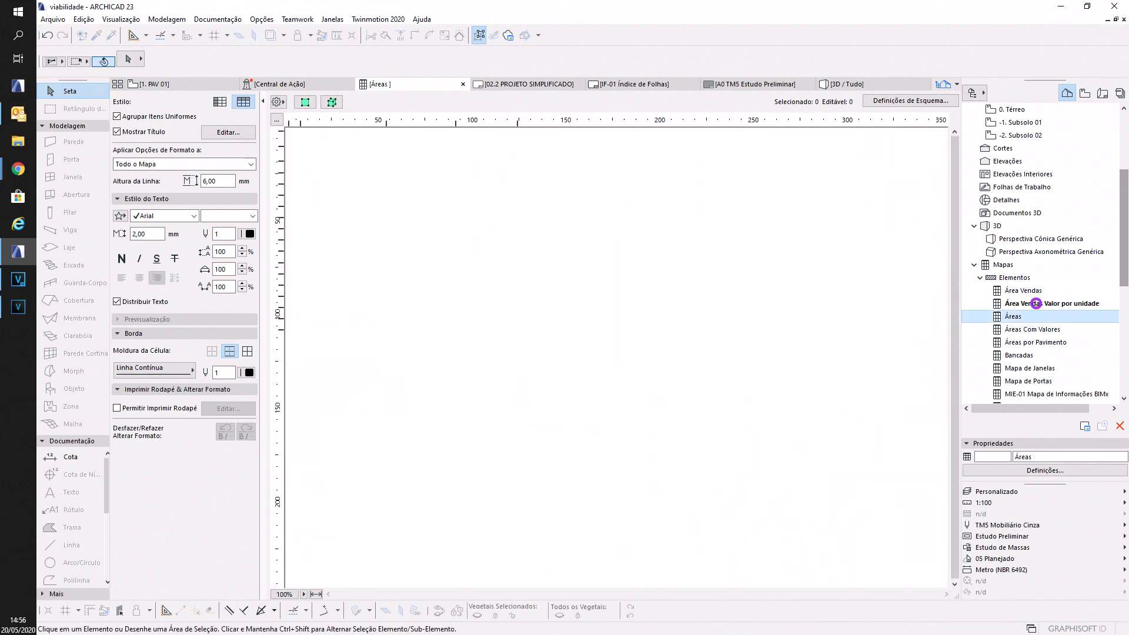
{"action": "double_click", "coordinate": [1036, 304]}
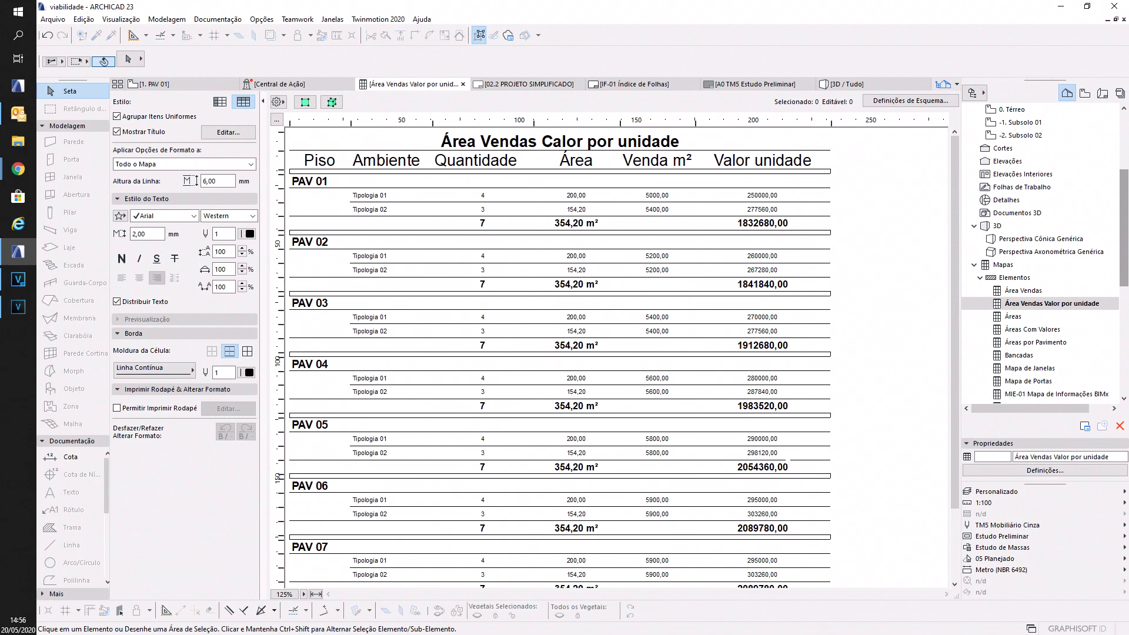
{"action": "scroll", "coordinate": [558, 353], "scroll_direction": "down", "scroll_amount": 3}
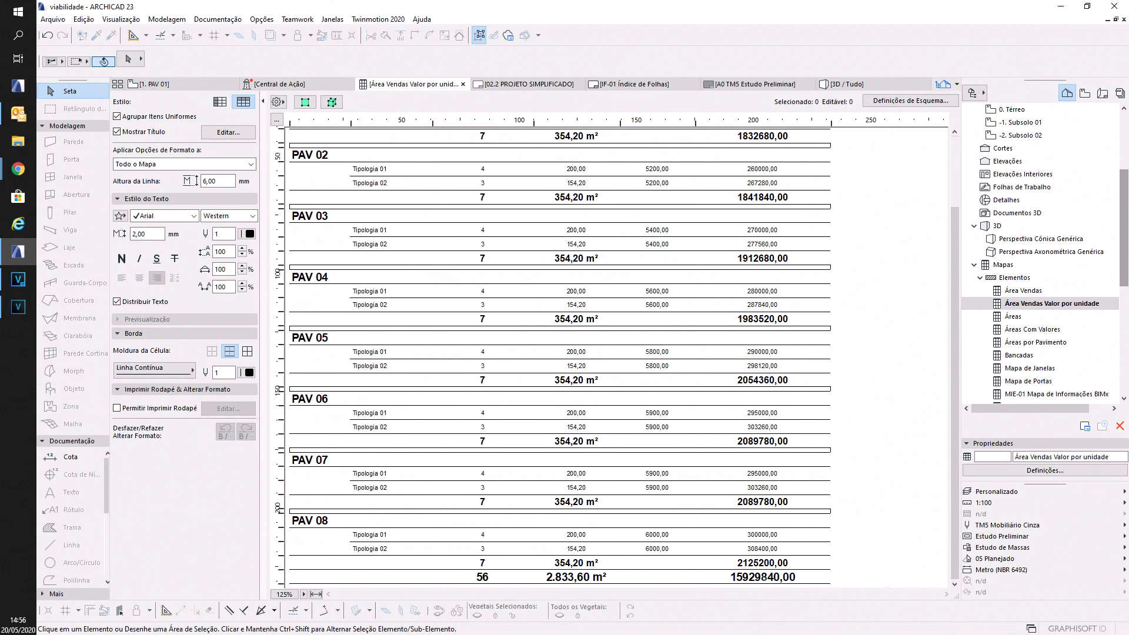
- Compare the overall totals of the Áreas Com Valores, Área Vendas and Área Vendas Valor por unidade schedules
{"action": "double_click", "coordinate": [1033, 330]}
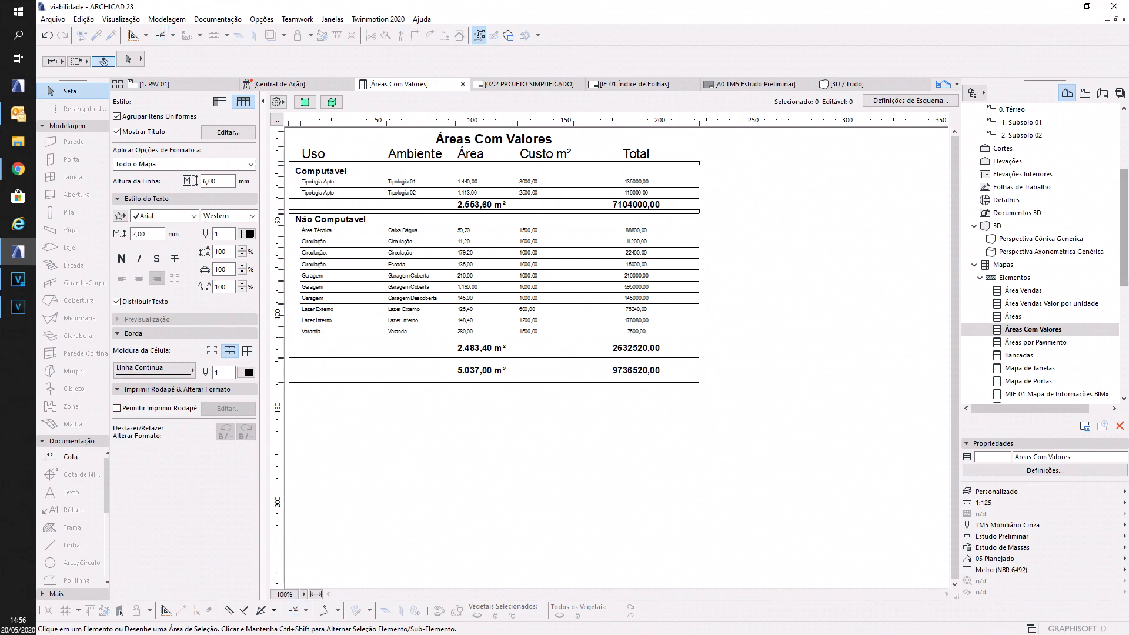
{"action": "double_click", "coordinate": [1032, 294]}
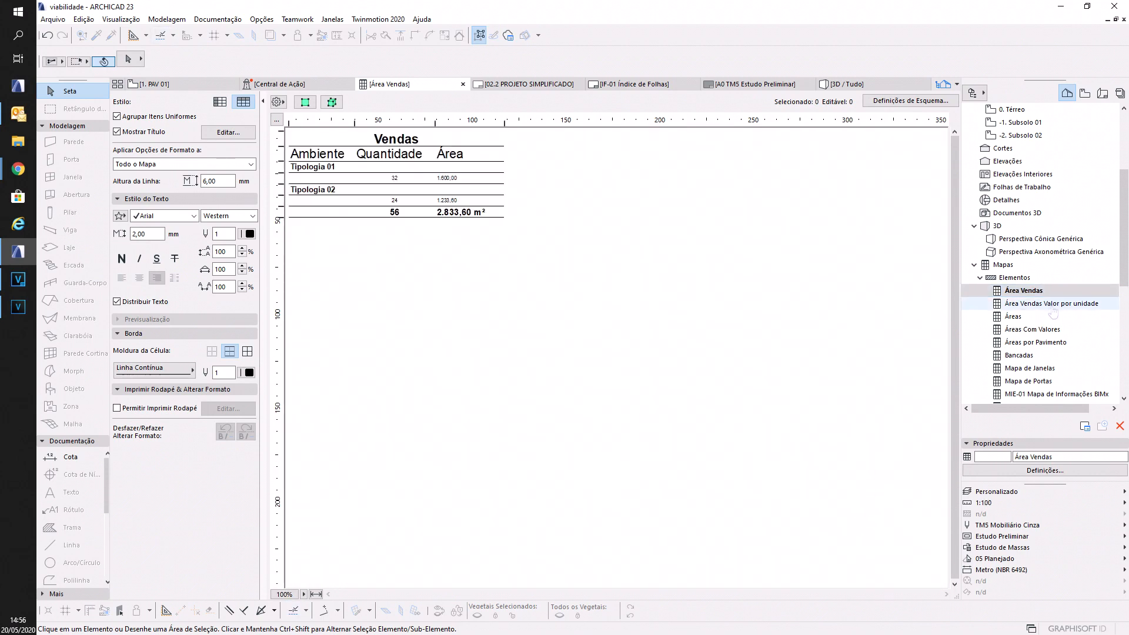
{"action": "double_click", "coordinate": [1040, 303]}
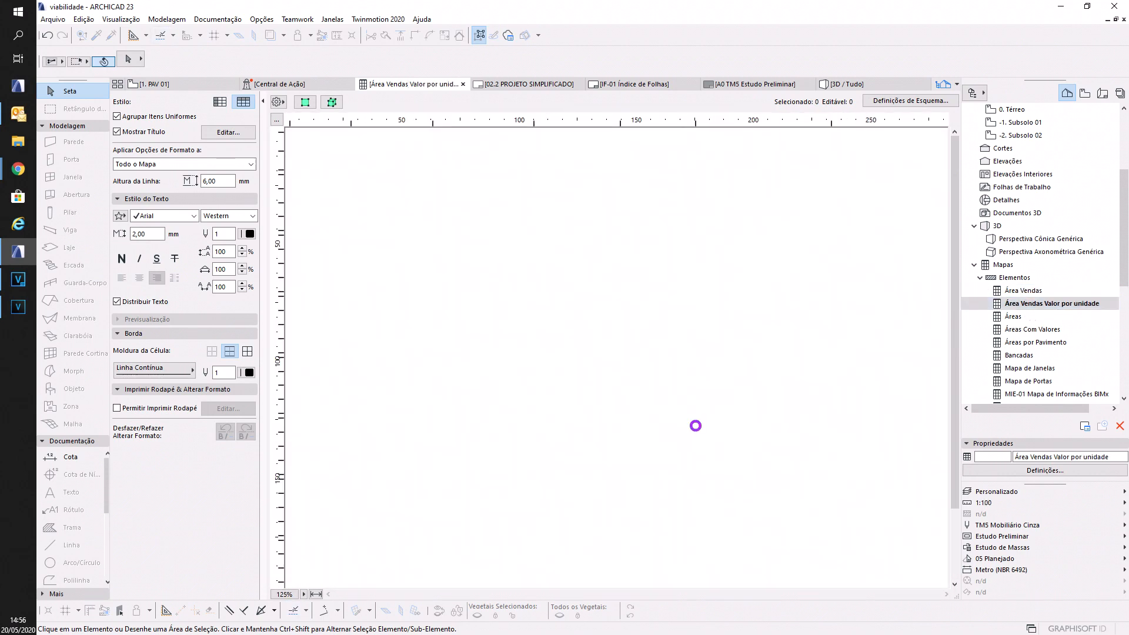
{"action": "scroll", "coordinate": [559, 353], "scroll_direction": "down", "scroll_amount": 3}
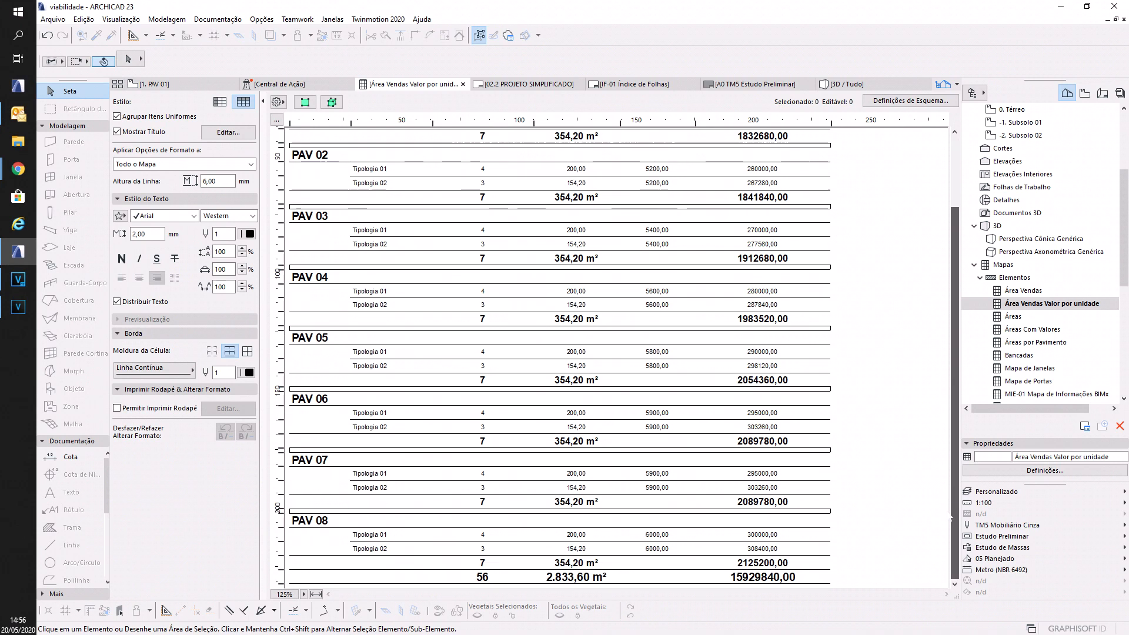
- Open the PAV 03 floor plan and examine its apartment and balcony zones with their area stamps
{"action": "left_click_drag", "start_coordinate": [1126, 259], "coordinate": [1126, 207]}
{"action": "double_click", "coordinate": [1060, 202]}
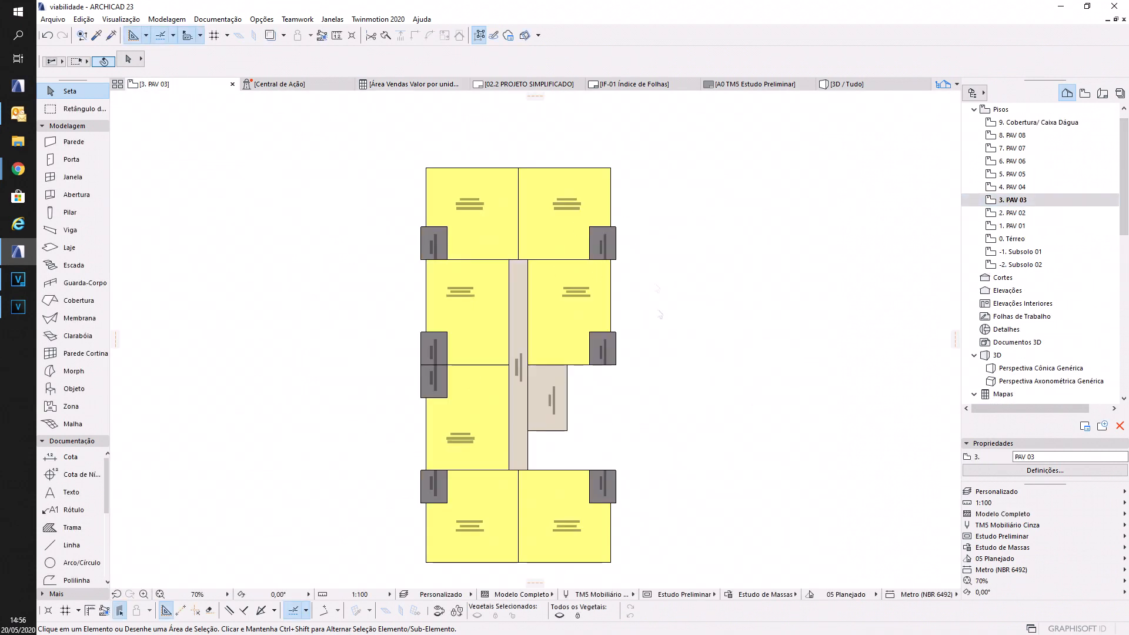
{"action": "scroll", "coordinate": [535, 388], "scroll_direction": "up", "scroll_amount": 4}
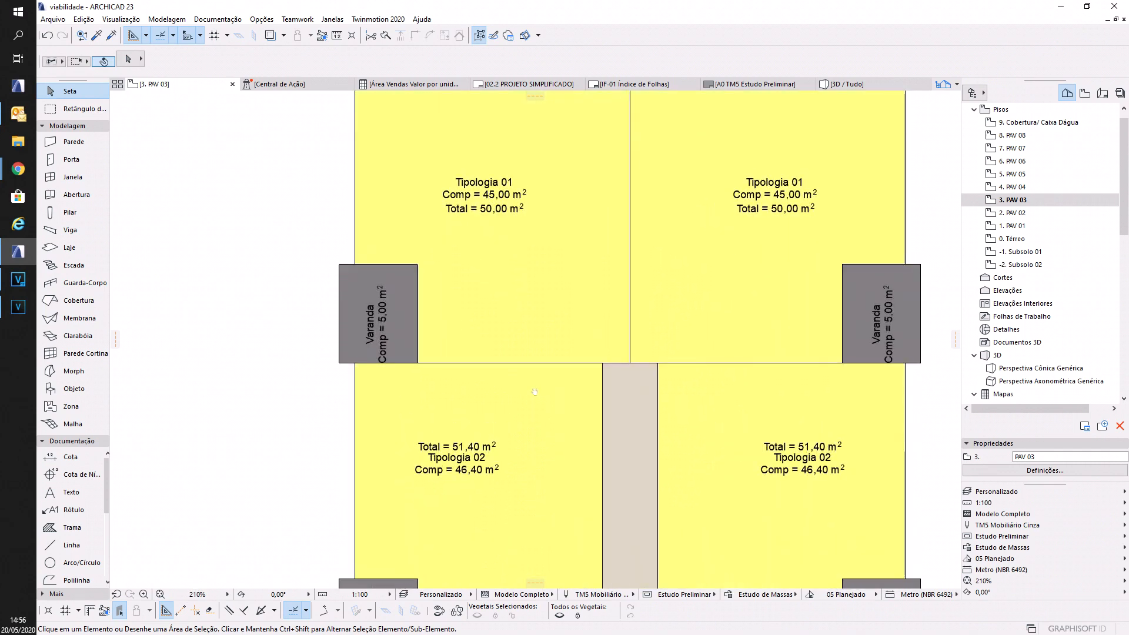
{"action": "scroll", "coordinate": [537, 392], "scroll_direction": "down", "scroll_amount": 4}
{"action": "middle_click_drag", "start_coordinate": [664, 457], "coordinate": [618, 457]}
{"action": "scroll", "coordinate": [618, 411], "scroll_direction": "down", "scroll_amount": 4}
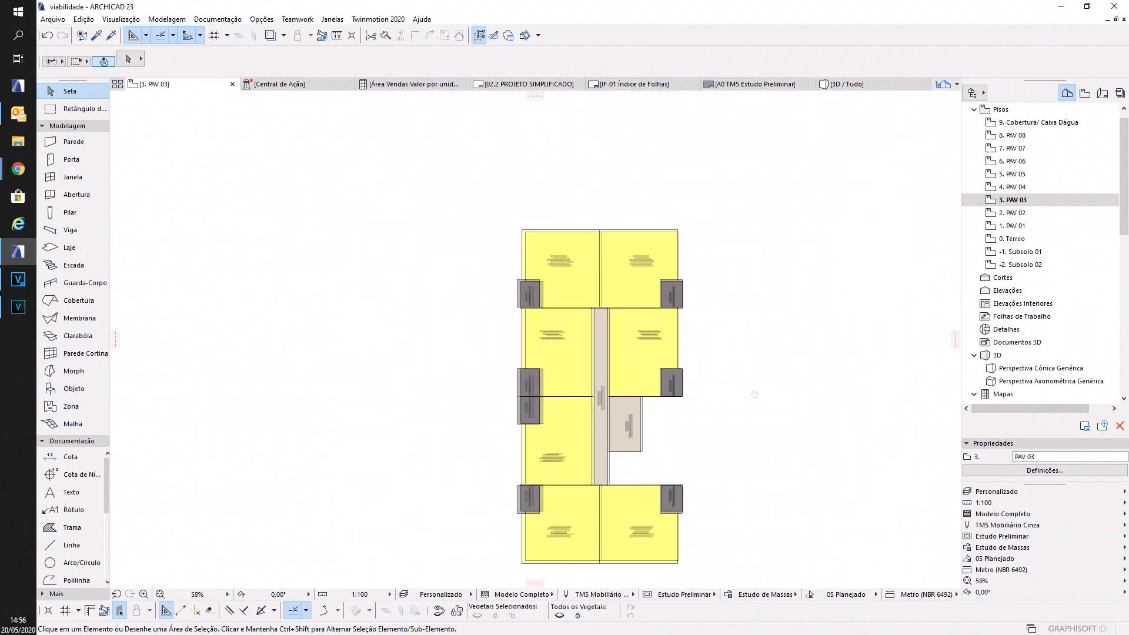
- Show the building massing in the 3D perspective and orbit around it to examine the stacked zones
{"action": "key", "text": "F3"}
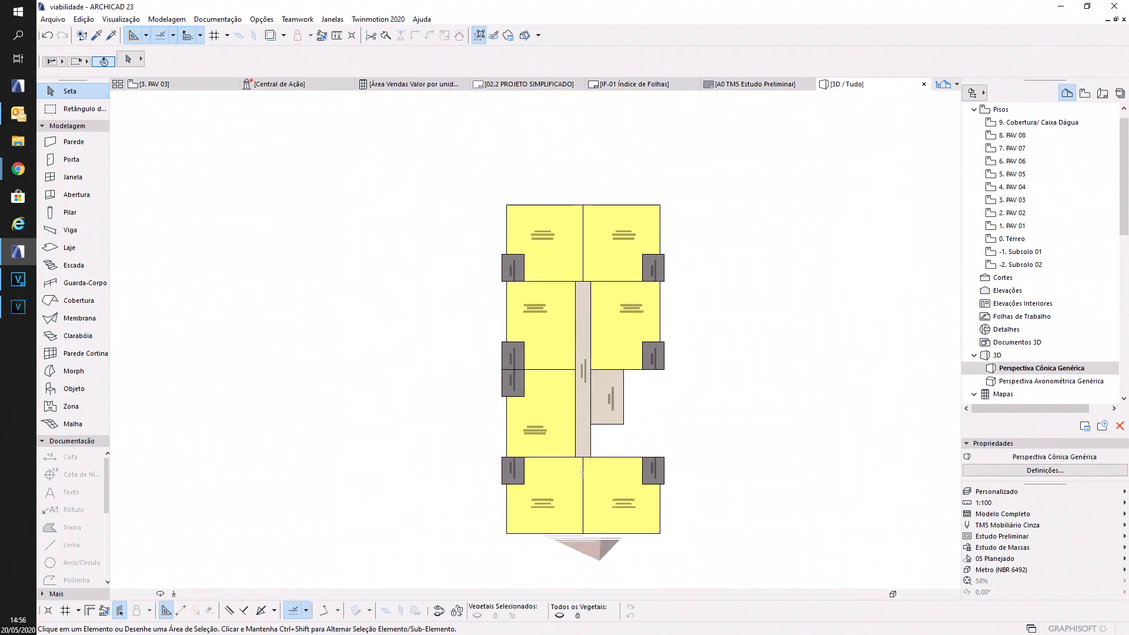
{"action": "middle_click_drag", "start_coordinate": [853, 445], "coordinate": [621, 423], "text": "shift"}
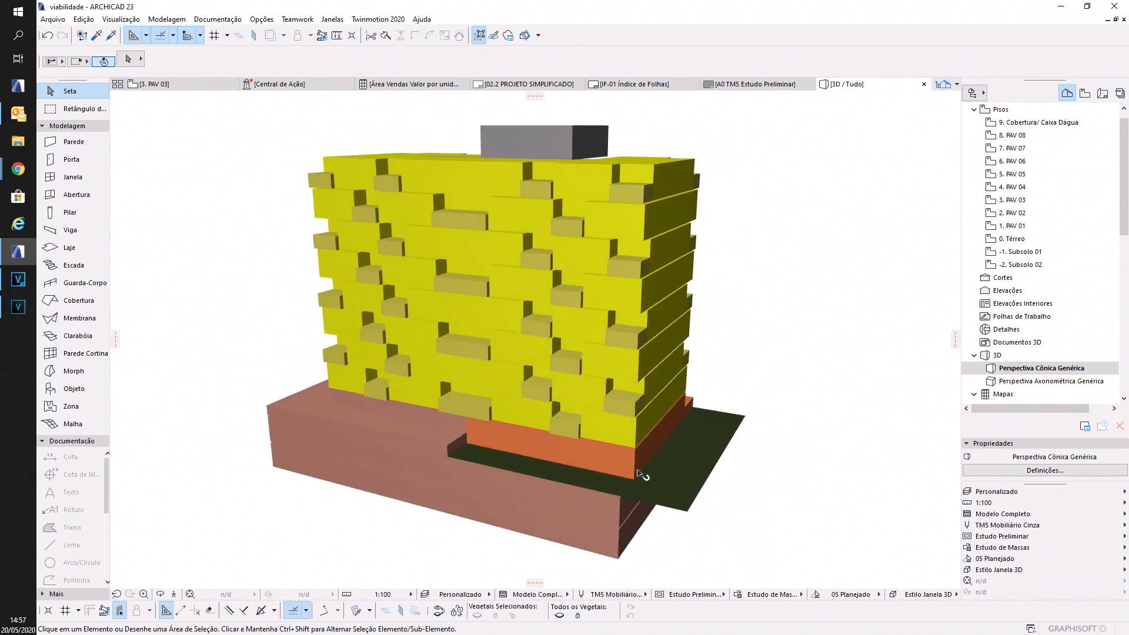
{"action": "left_click", "coordinate": [639, 472]}
{"action": "middle_click_drag", "start_coordinate": [815, 326], "coordinate": [809, 355]}
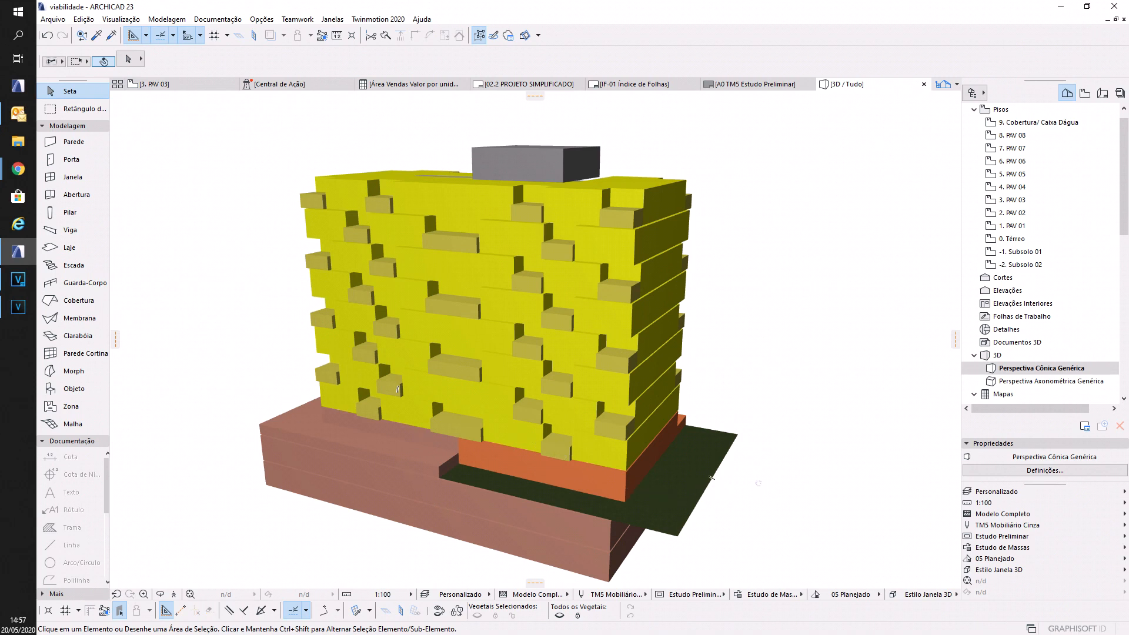
{"action": "middle_click_drag", "start_coordinate": [724, 489], "coordinate": [727, 496]}
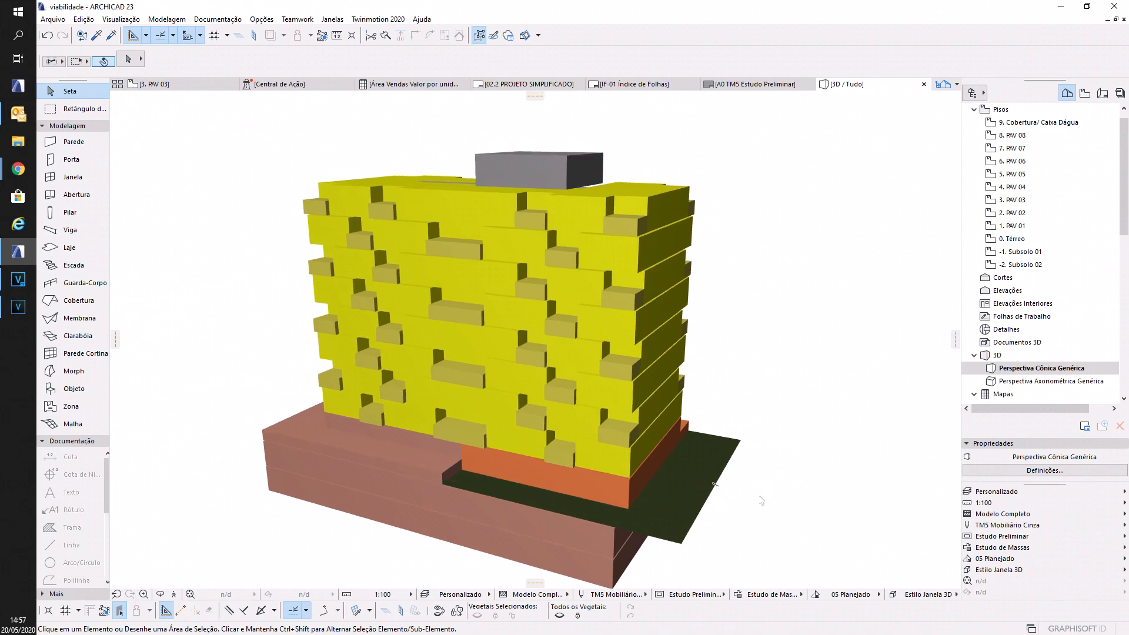